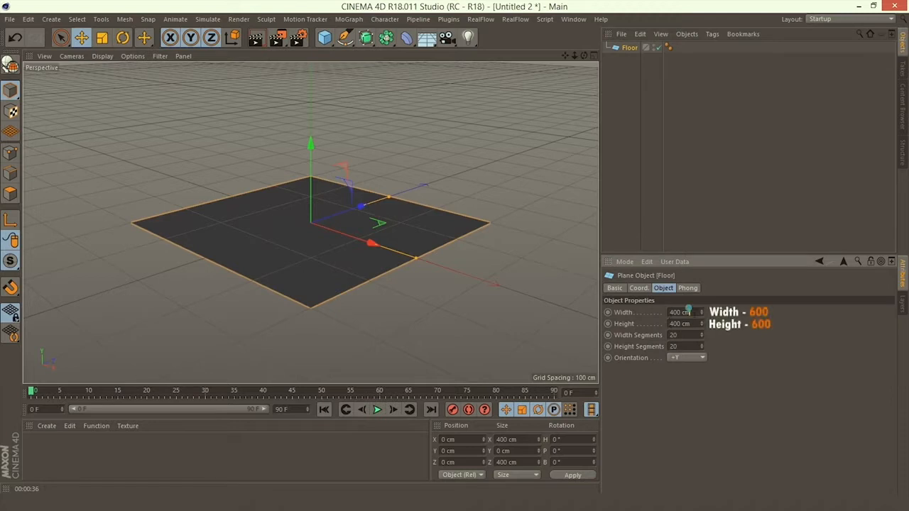
Step: Set the floor plane's width and height to 600 cm each
left_click_drag(695, 312, 637, 312)
type("600")
key("Return")
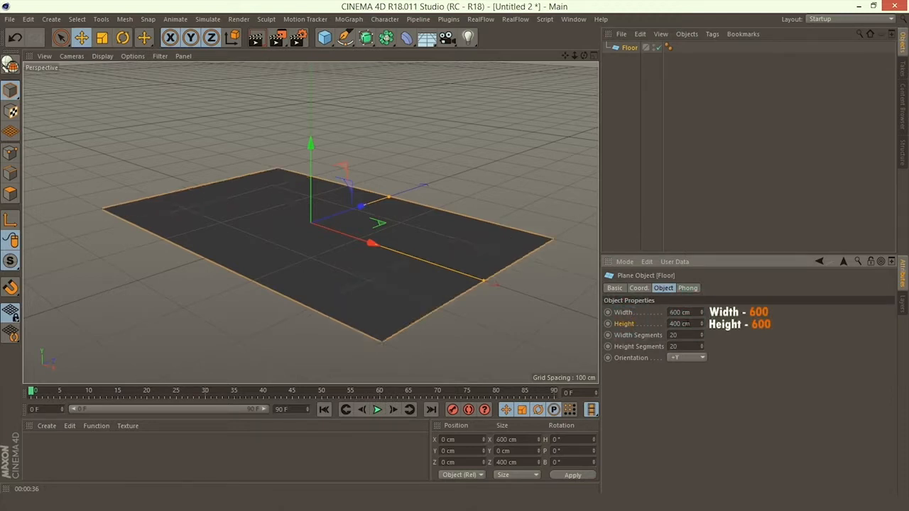
left_click_drag(694, 324, 657, 324)
type("600")
key("Return")
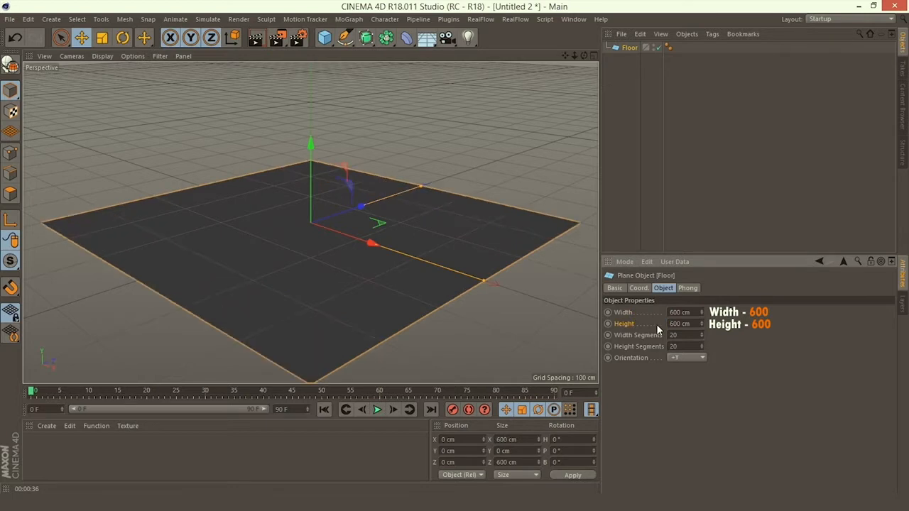
Step: Add a Tube primitive to the scene and try to give it an inner radius of 300 cm
left_click(452, 180)
left_click_drag(376, 218, 452, 227, "alt")
left_click_drag(324, 39, 540, 98)
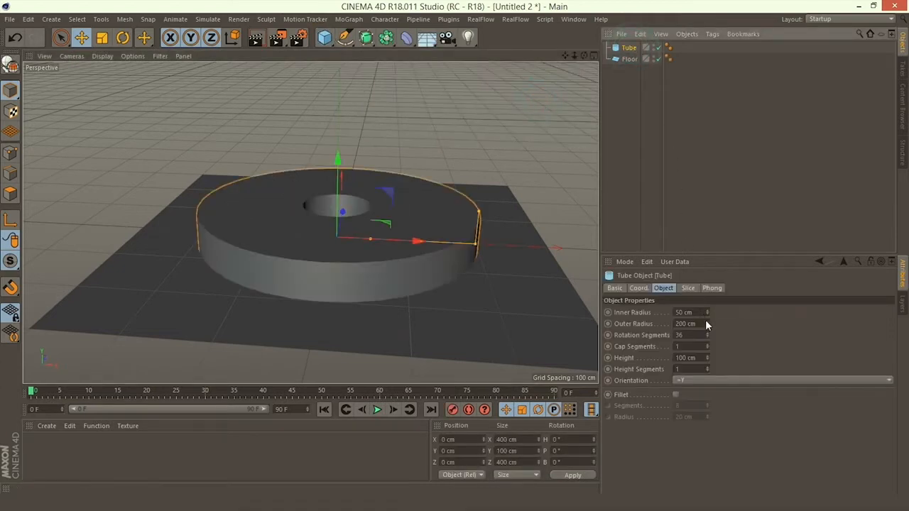
left_click(632, 312)
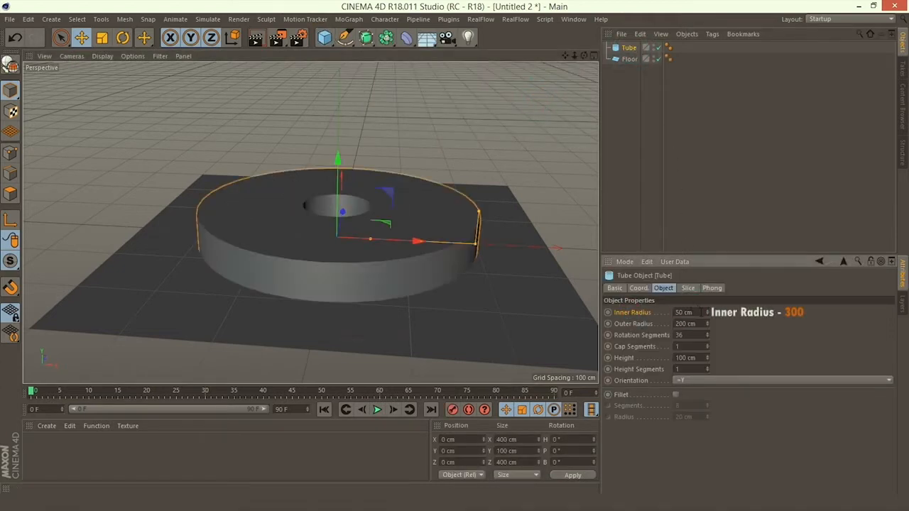
type("300")
key("Return")
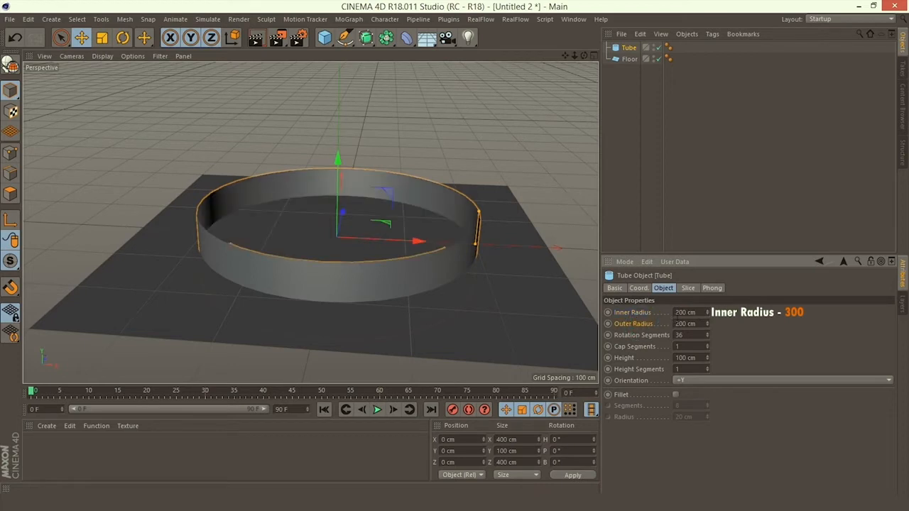
Step: Set the tube's outer radius to 1000 cm and its inner radius to 300 cm
left_click_drag(701, 323, 652, 327)
type("100")
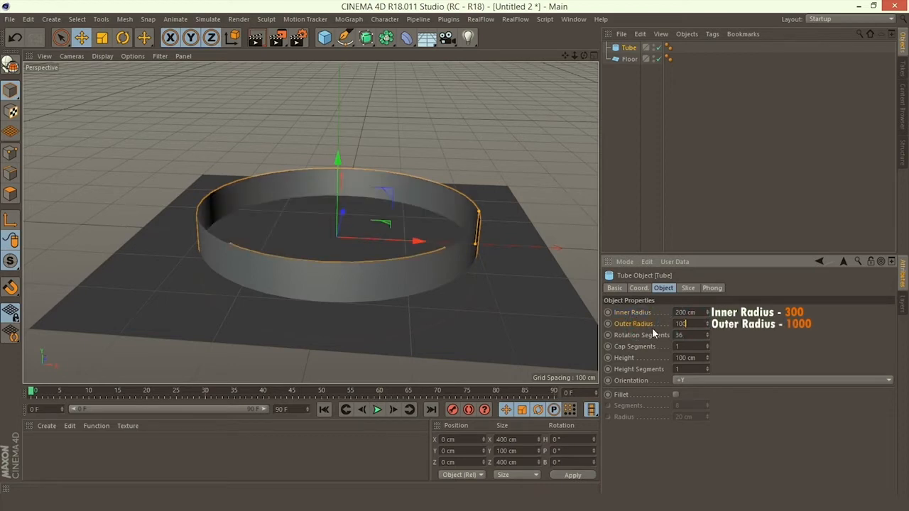
type("0")
key("Return")
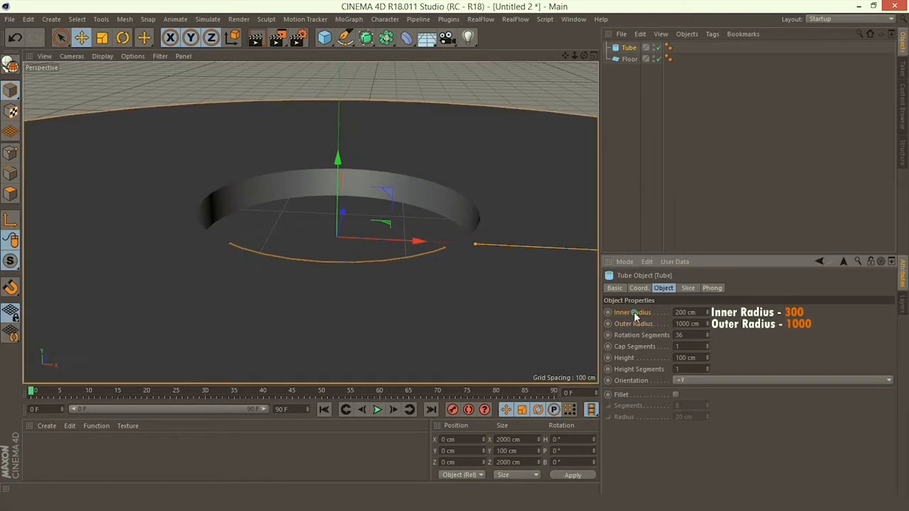
left_click_drag(700, 312, 621, 319)
type("300")
key("Return")
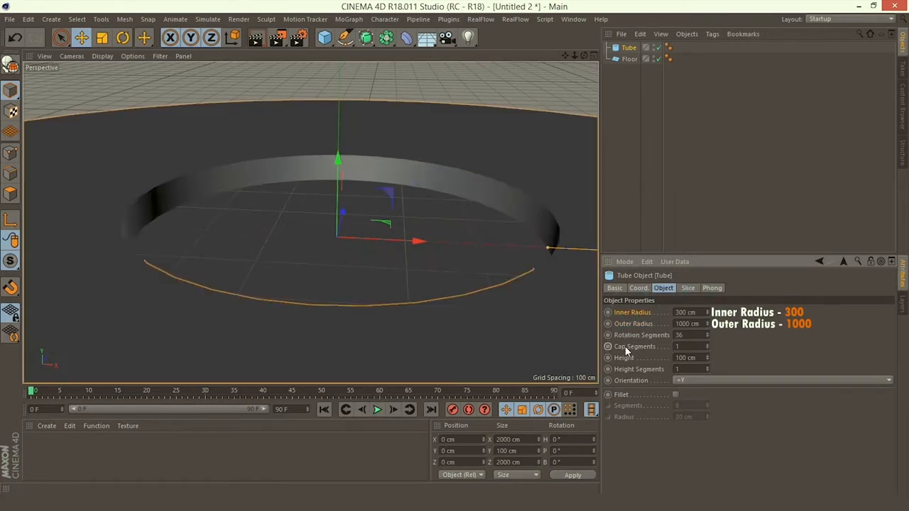
Step: Set the tube's rotation segments to 4, cap segments to 18, height to 250 cm and height segments to 18
left_click_drag(687, 332, 639, 338)
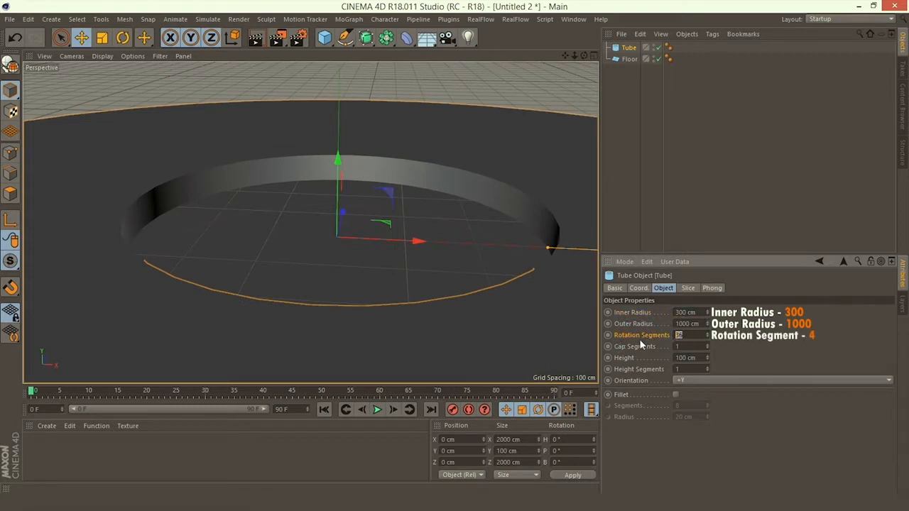
type("4")
key("Return")
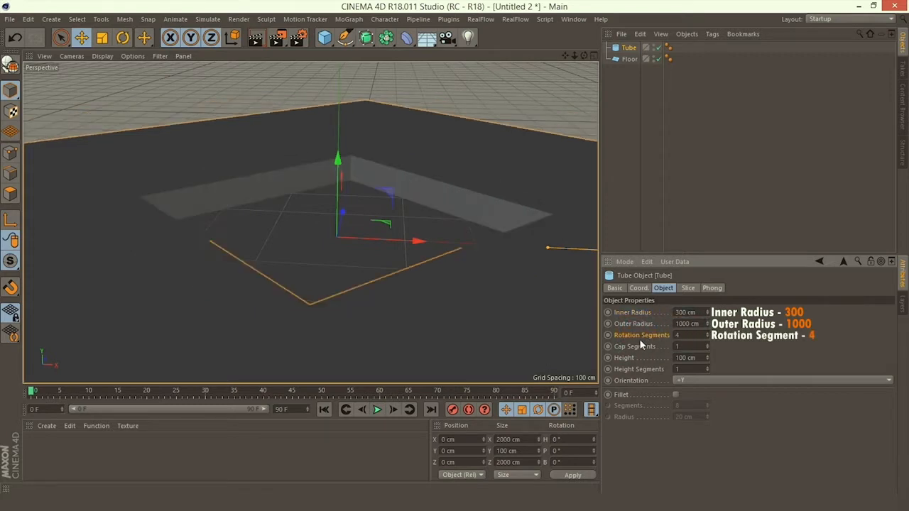
left_click(702, 346)
type("18")
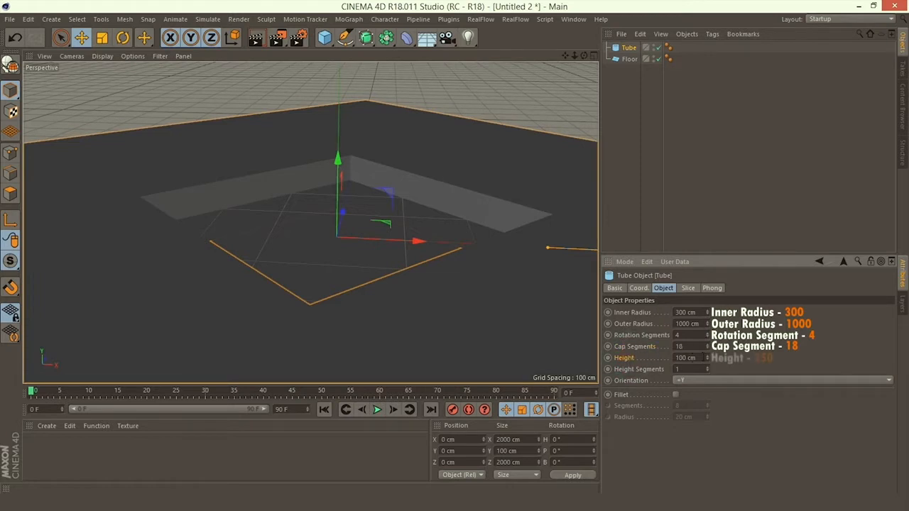
left_click_drag(699, 356, 641, 357)
type("250")
key("Return")
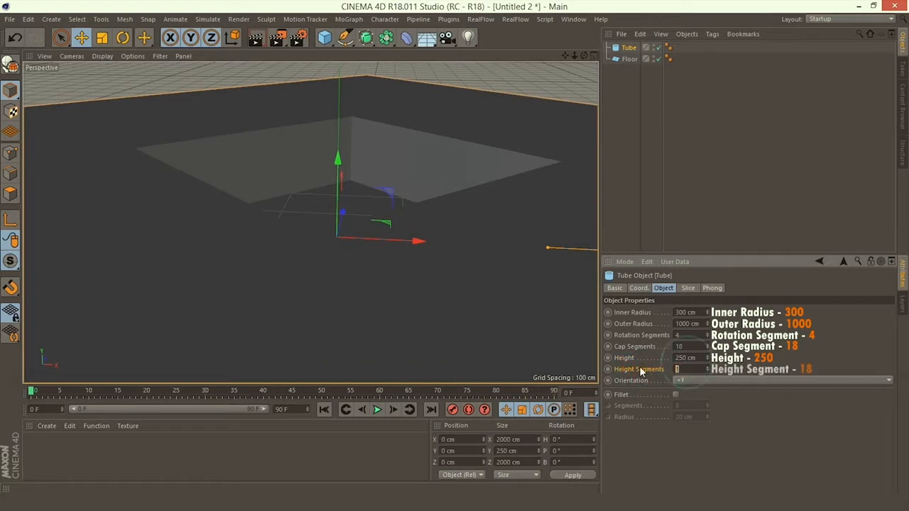
type("18")
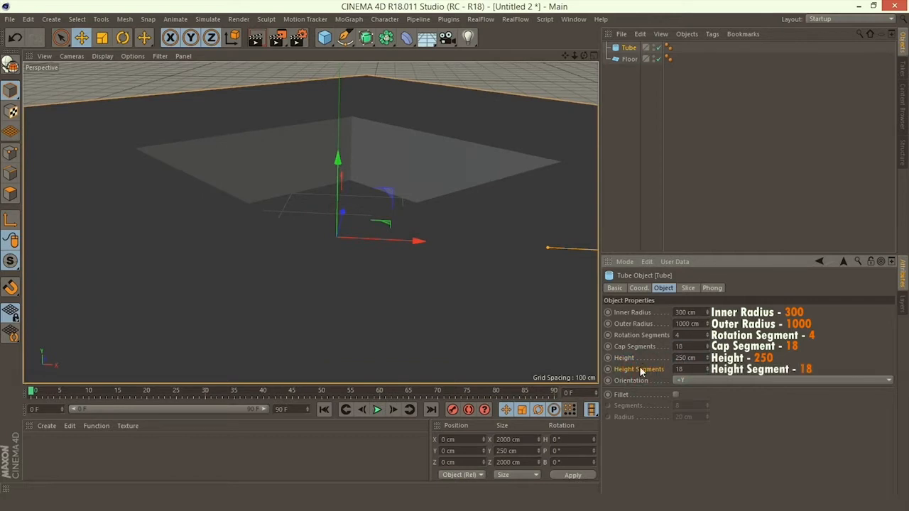
Step: Enable the tube's fillet and set the fillet radius to 10 cm
left_click(676, 395)
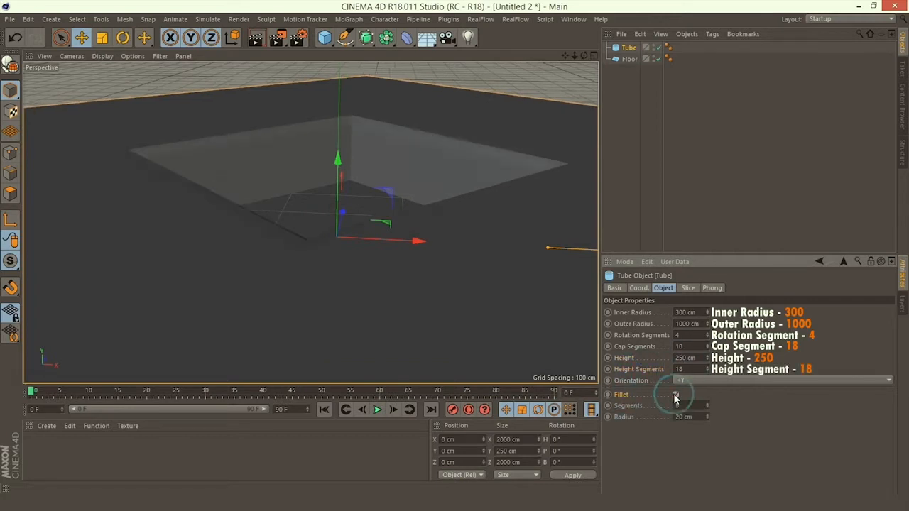
left_click_drag(699, 417, 634, 418)
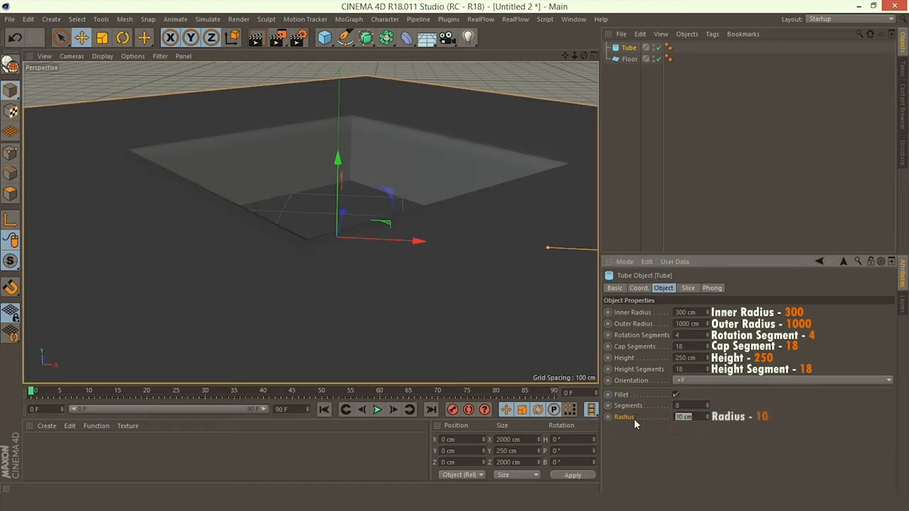
type("10")
key("Return")
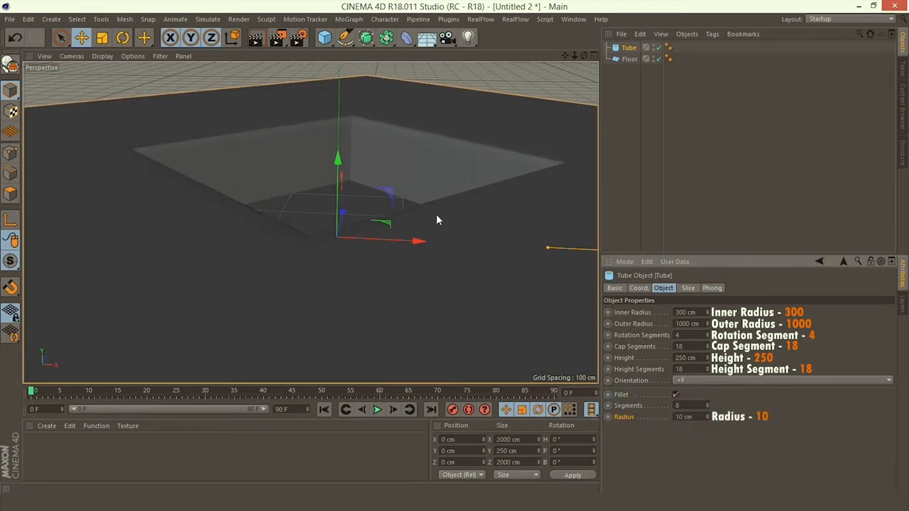
Step: Set the tube's heading rotation (R.H) to -45° and deselect it
left_click(639, 288)
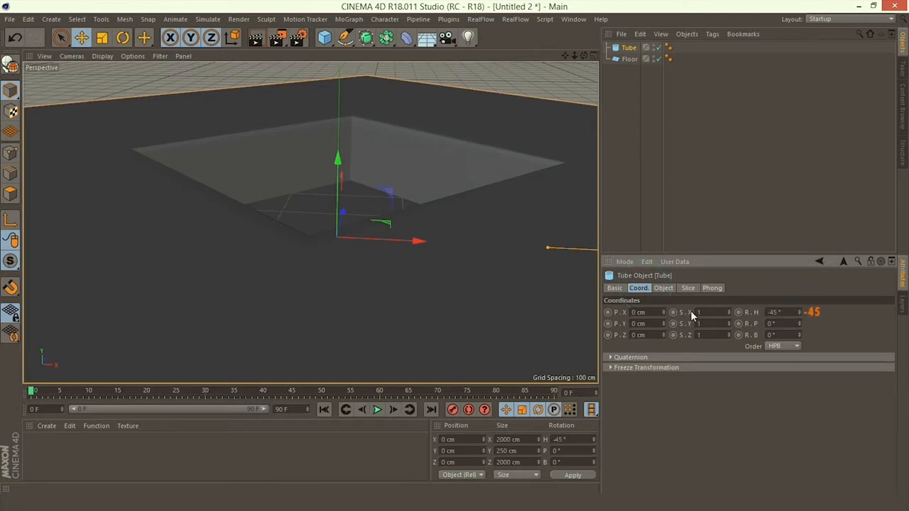
scroll(396, 212, "down", 8)
middle_click(276, 172)
left_click(276, 173)
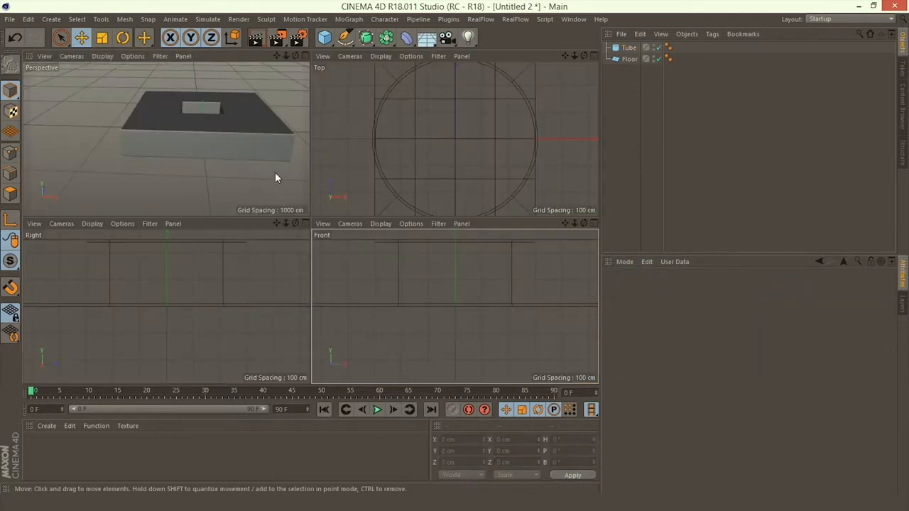
middle_click(276, 172)
left_click_drag(282, 152, 237, 254, "alt")
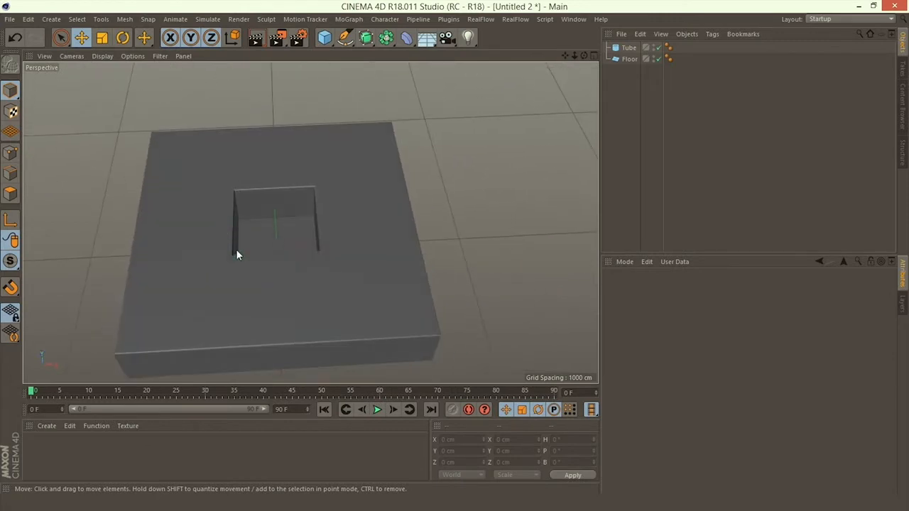
Step: Add a Capsule primitive with a radius of 35 cm and its orientation set to -Z
left_click(325, 37)
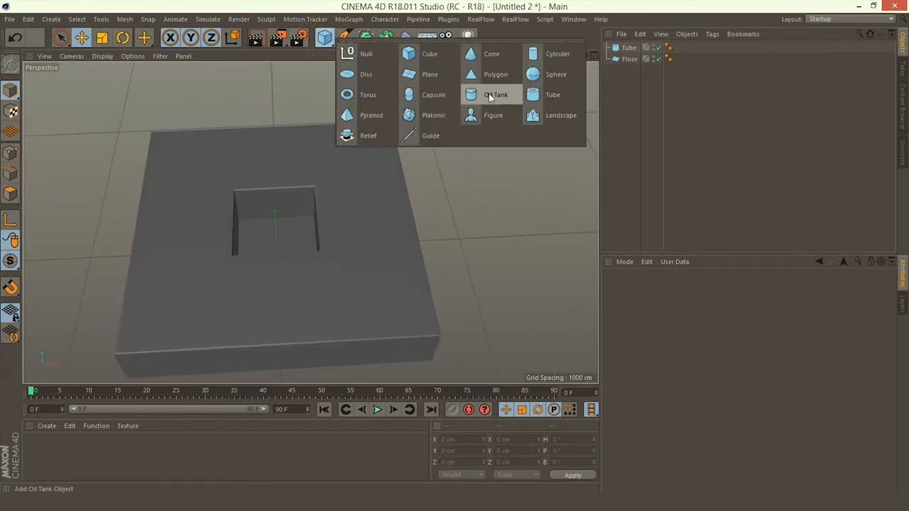
left_click(432, 95)
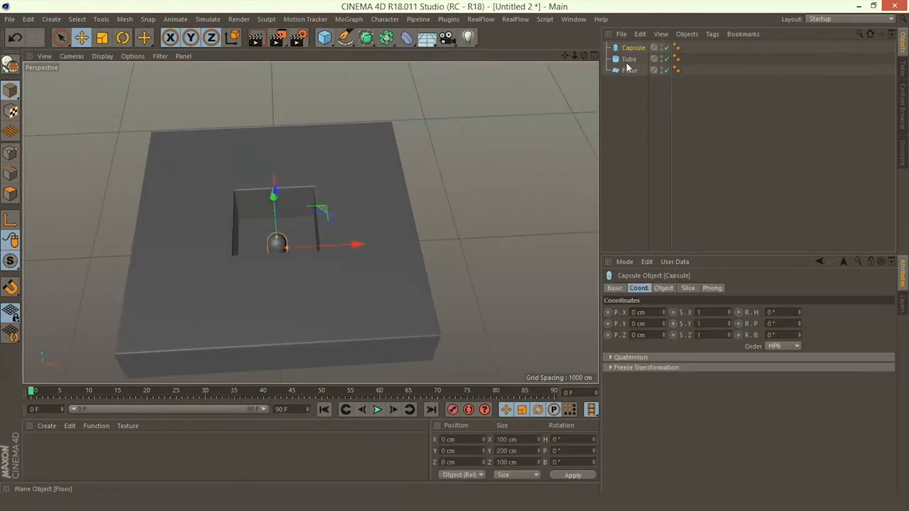
left_click(663, 288)
left_click(683, 312)
type("3")
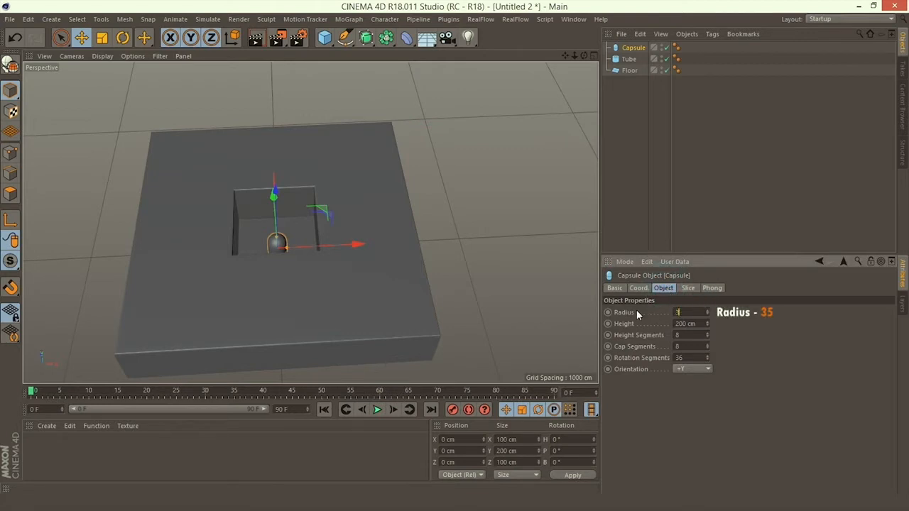
type("5")
key("Return")
left_click(688, 369)
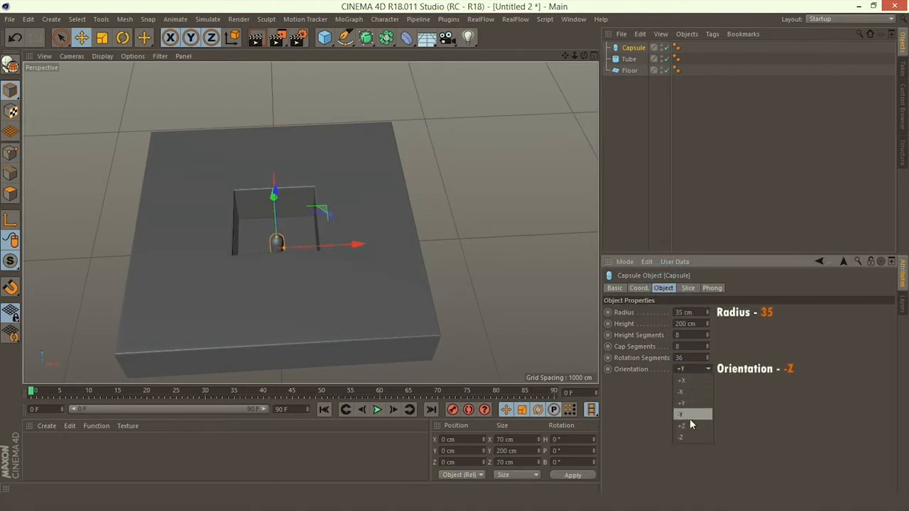
left_click(693, 438)
left_click_drag(428, 266, 313, 187, "alt")
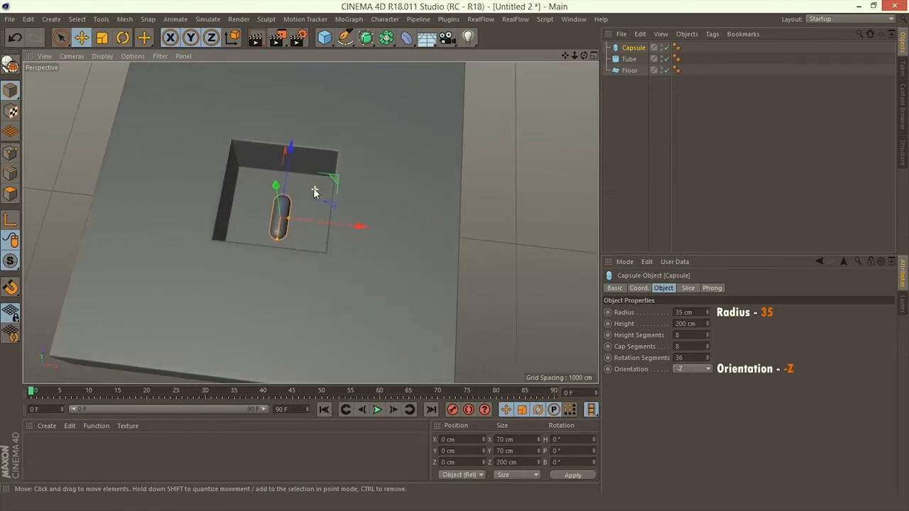
Step: Place the capsule inside a new MoGraph Cloner set to Radial mode on the XZ plane
left_click(348, 20)
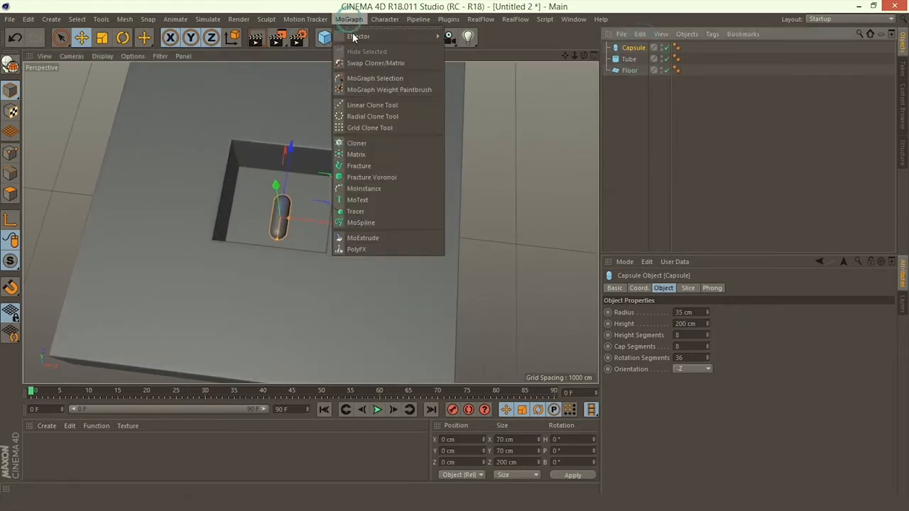
left_click(361, 145, "alt")
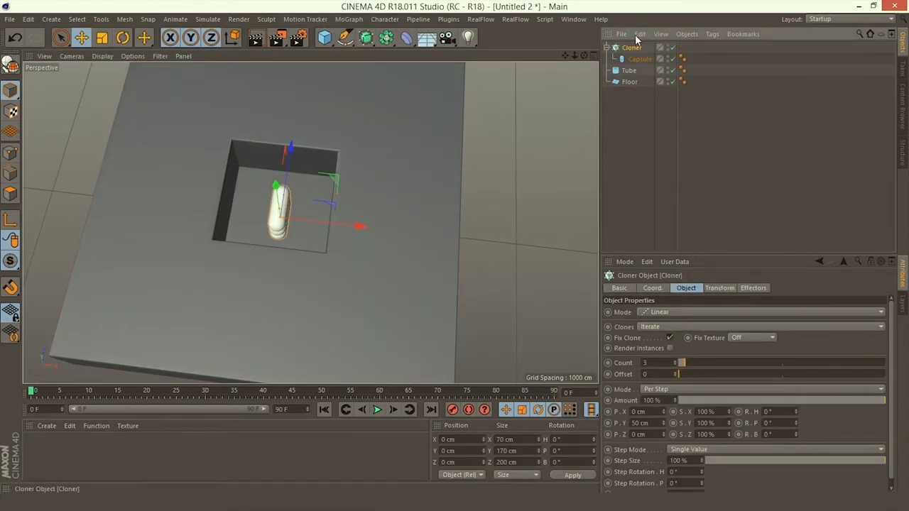
left_click(673, 312)
left_click(676, 337)
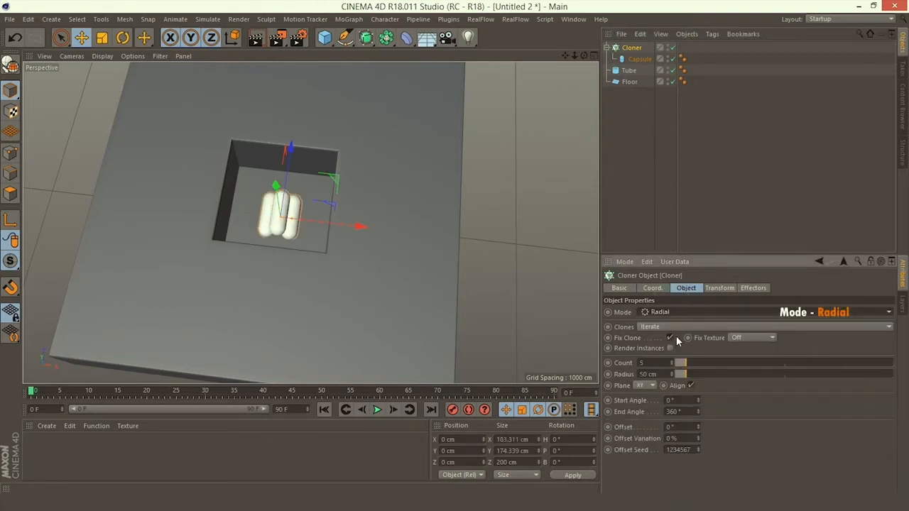
left_click(646, 387)
left_click(645, 420)
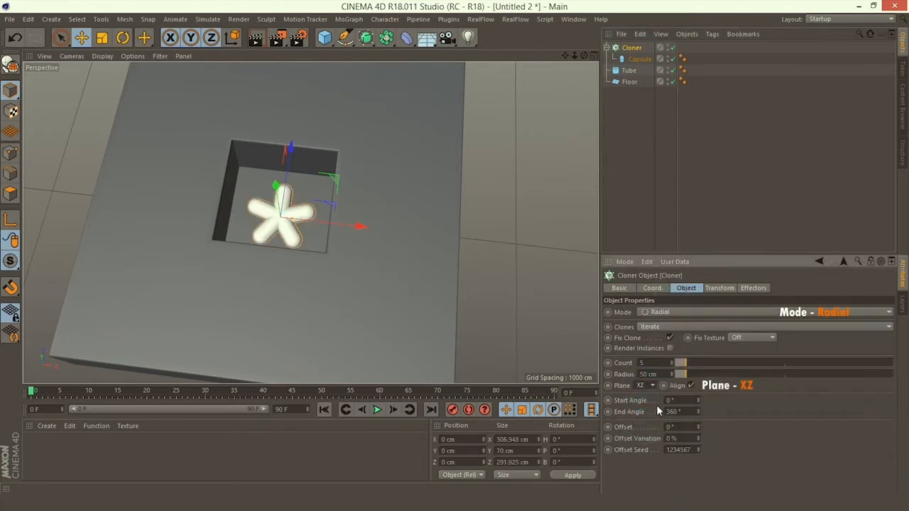
Step: Set the radial cloner's count to 4 and its radius to 100 cm
left_click(671, 366)
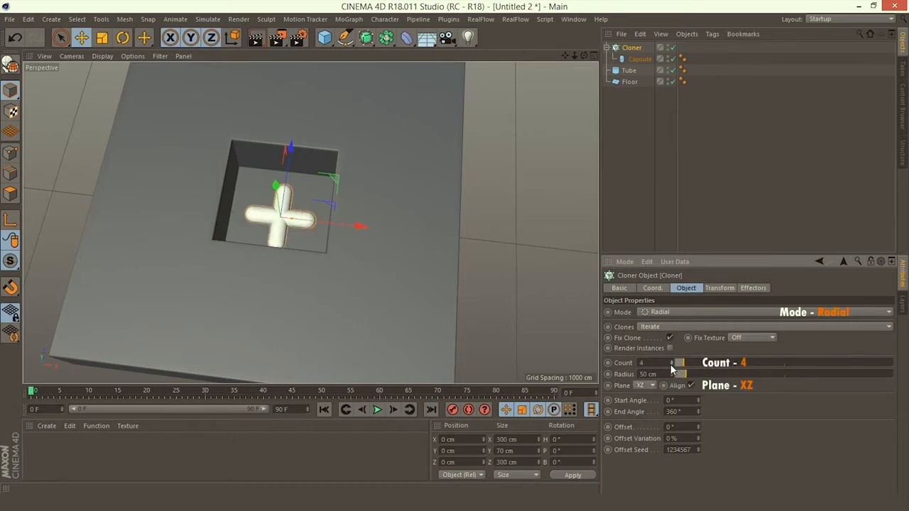
left_click_drag(658, 374, 621, 378)
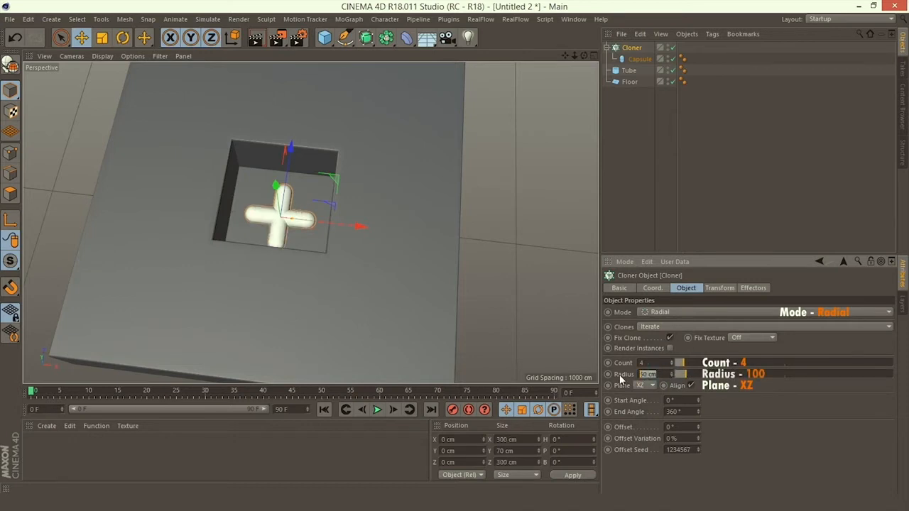
key("Return")
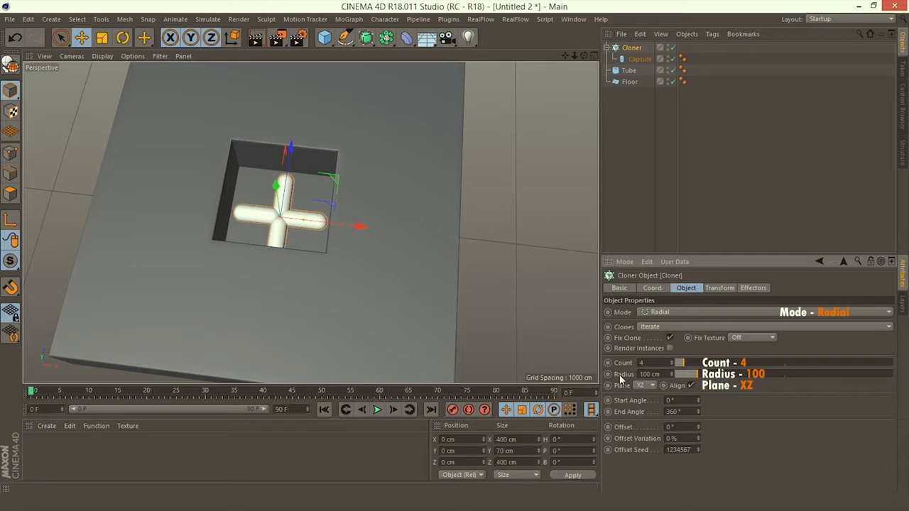
left_click_drag(342, 187, 308, 186, "alt")
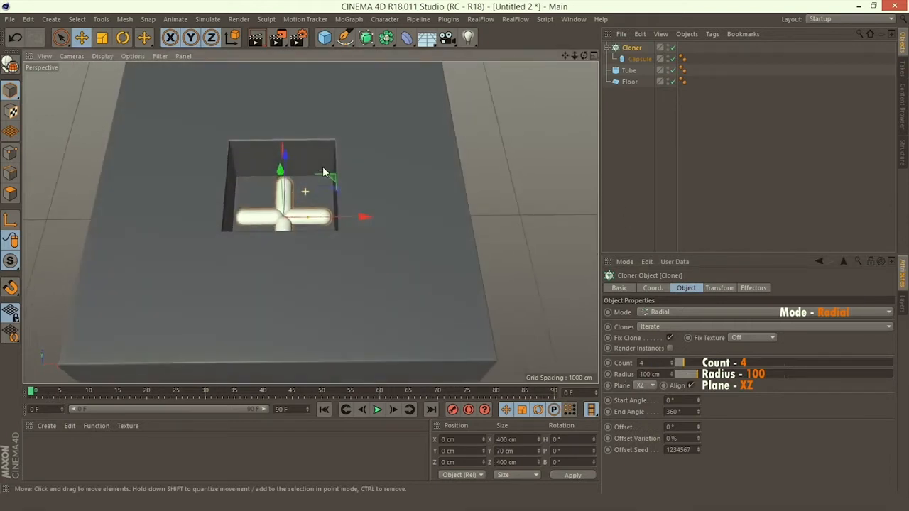
Step: Add a Cube primitive and set its X, Y and Z sizes to 120 cm each
left_click(639, 110)
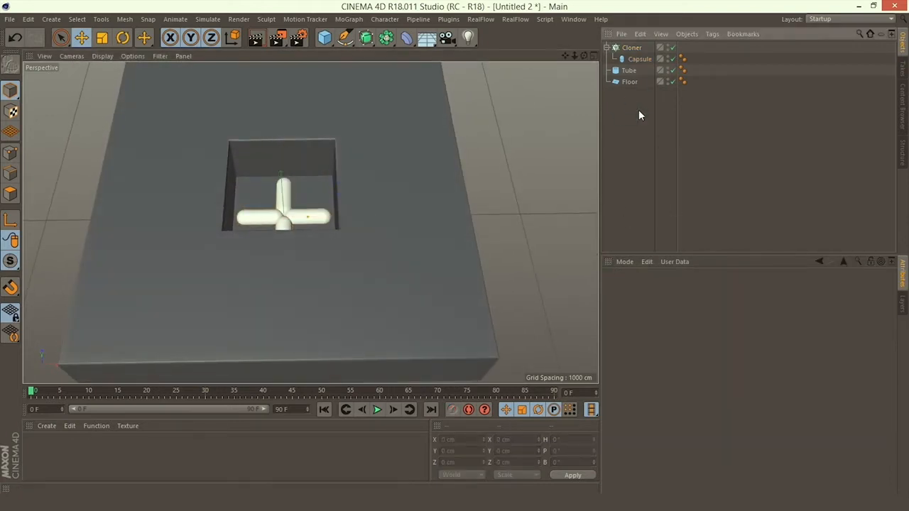
left_click(638, 49)
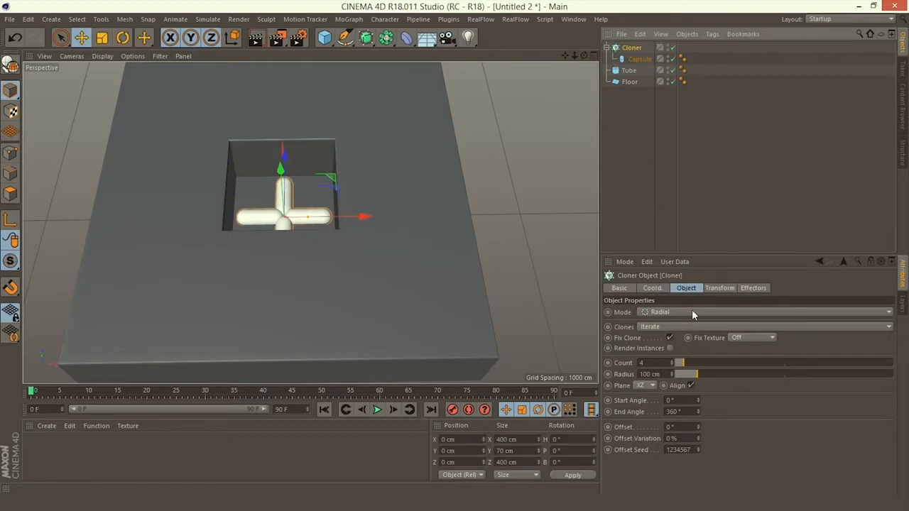
left_click(325, 38)
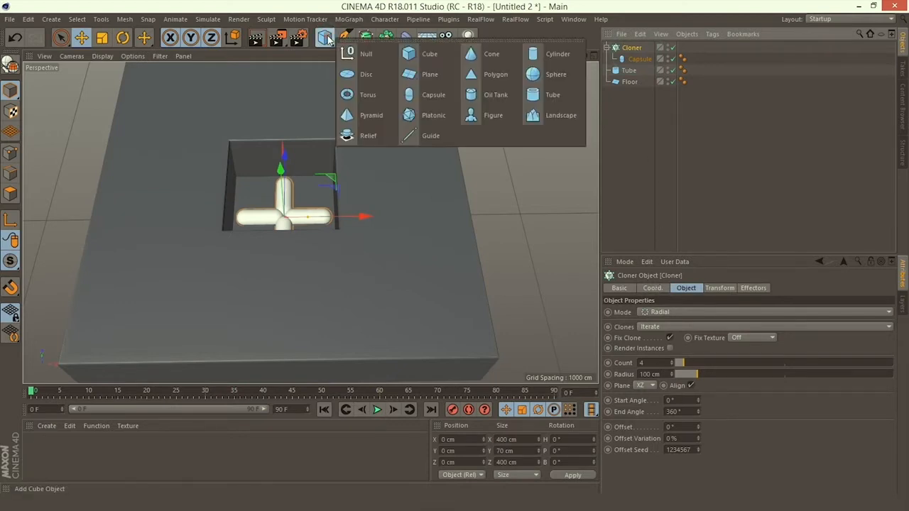
left_click(423, 54)
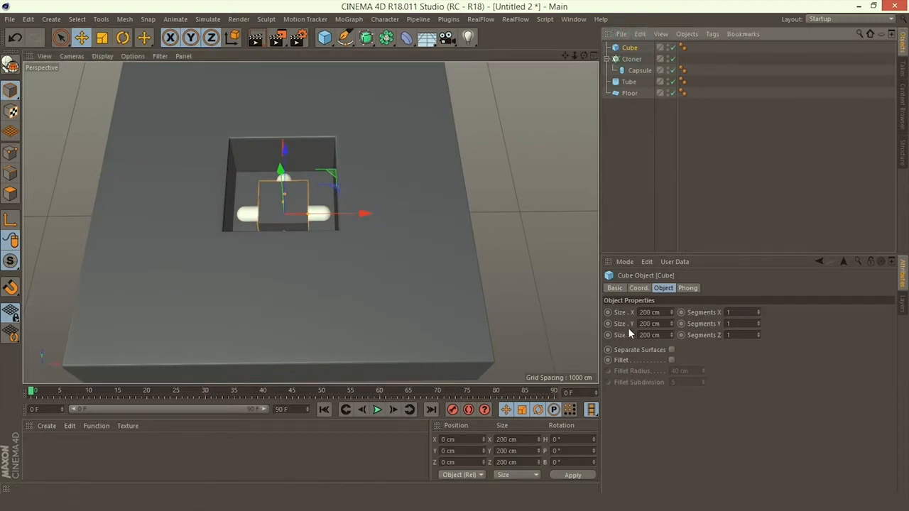
left_click_drag(662, 313, 592, 319)
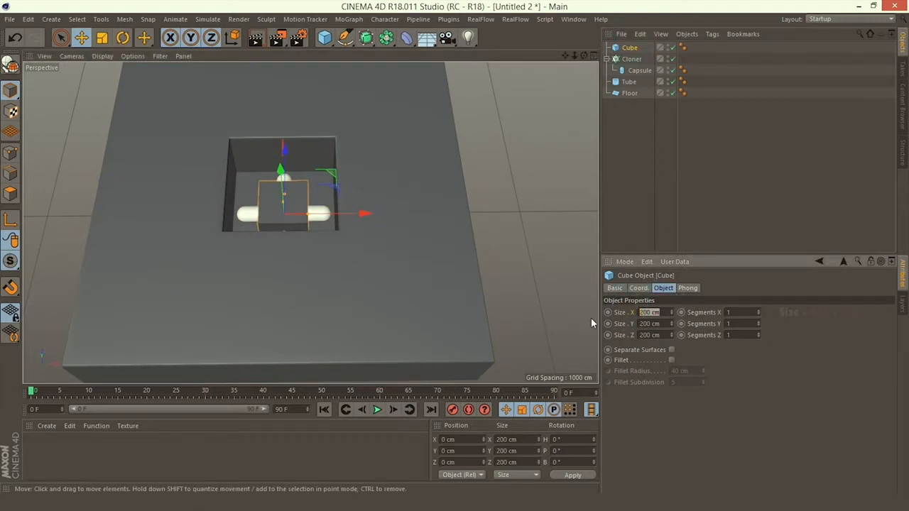
type("120")
key("Return")
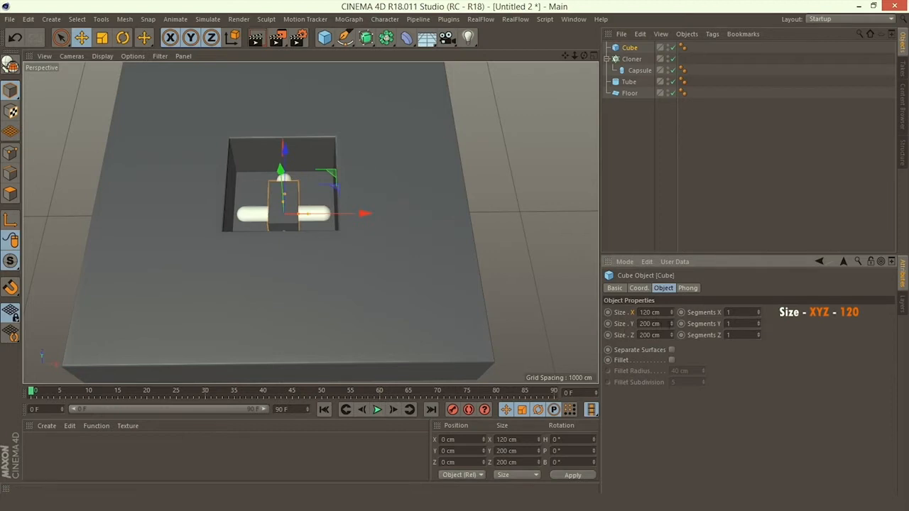
left_click_drag(661, 324, 582, 325)
type("120")
key("Return")
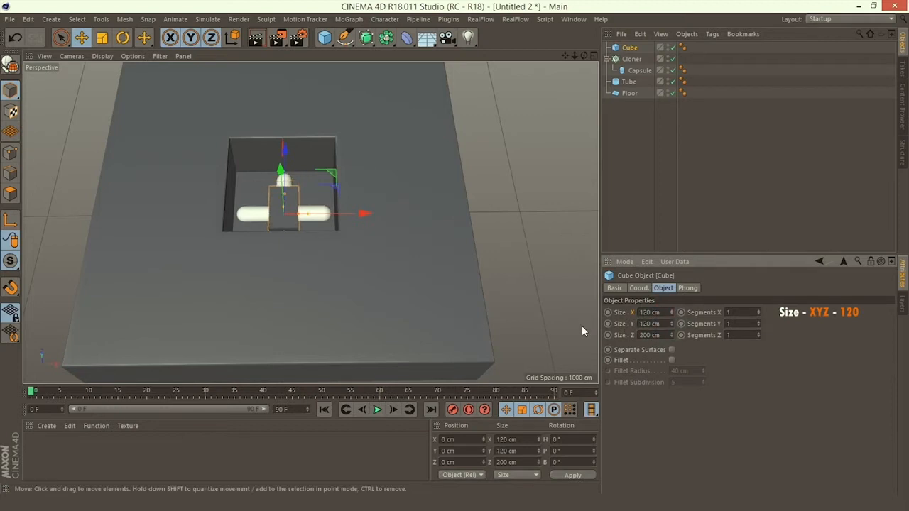
left_click_drag(664, 337, 608, 339)
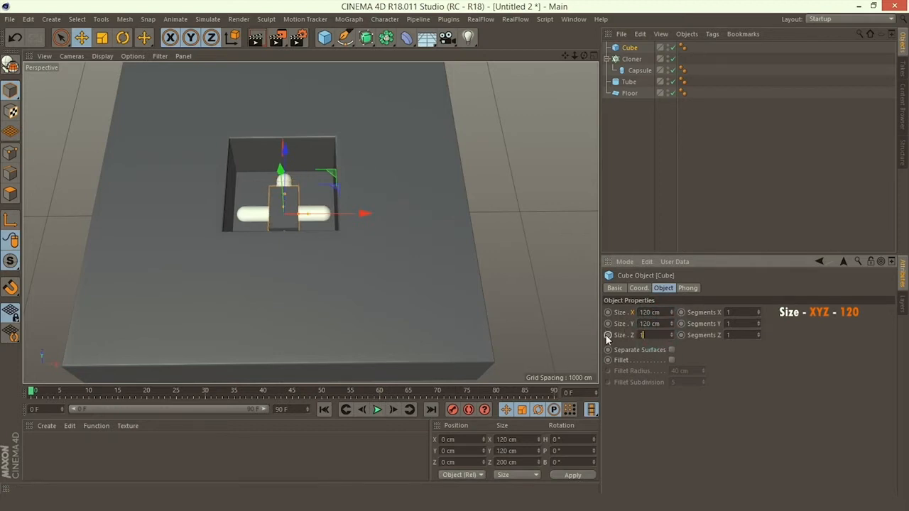
type("120")
key("Return")
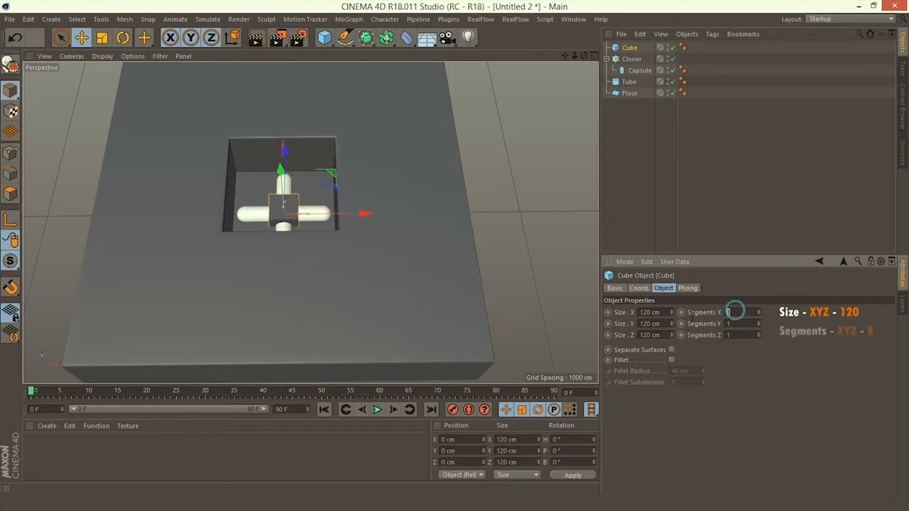
Step: Set the cube's segments to 8 in X, Y and Z, and deselect the cube
left_click_drag(731, 312, 688, 321)
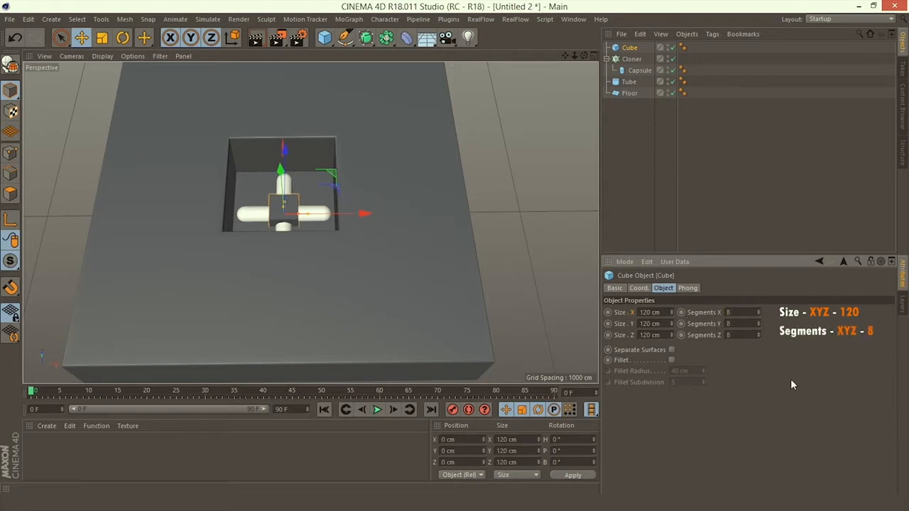
left_click(612, 122)
left_click(608, 59)
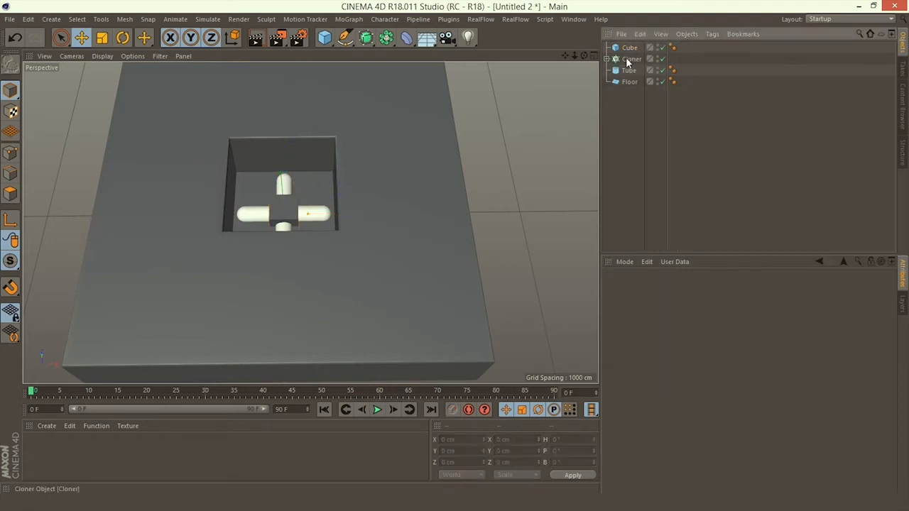
left_click(608, 59)
Step: Place the cube inside a new MoGraph Cloner set to Radial mode on the XZ plane
left_click(629, 48)
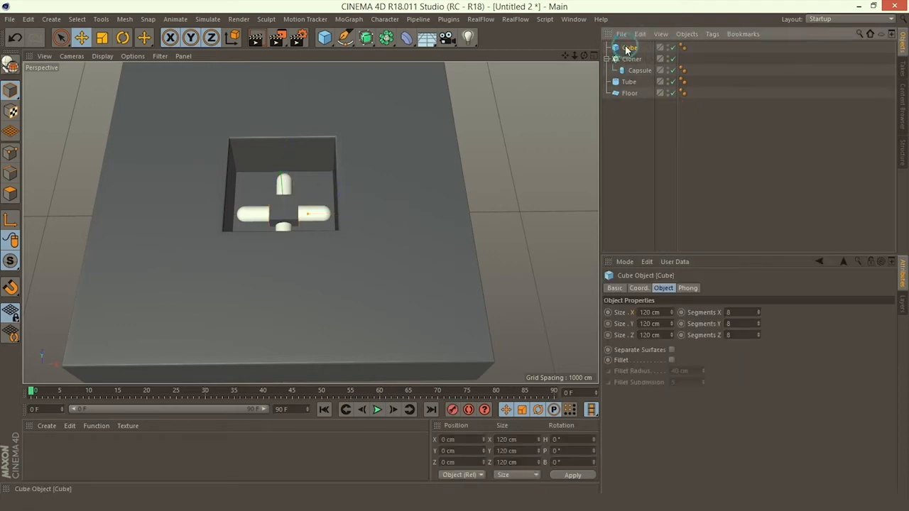
left_click(348, 19)
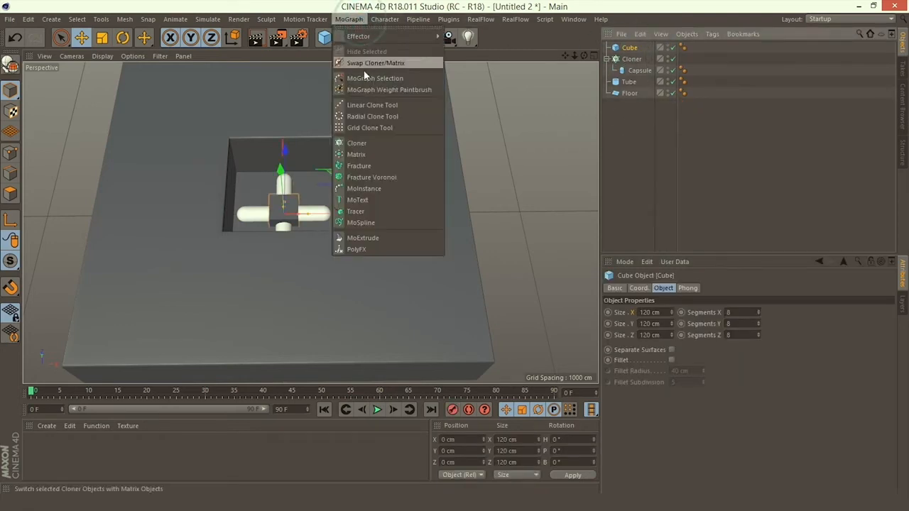
left_click(355, 145)
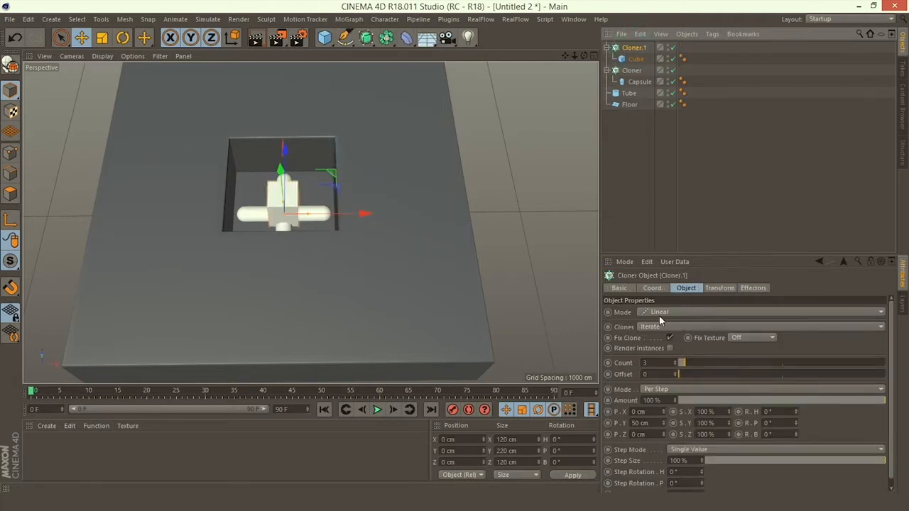
left_click_drag(663, 363, 643, 363)
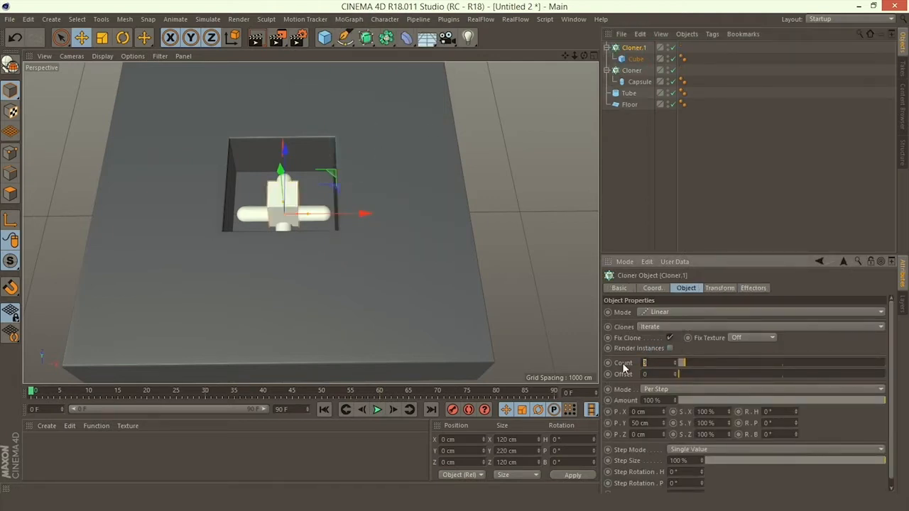
left_click(660, 313)
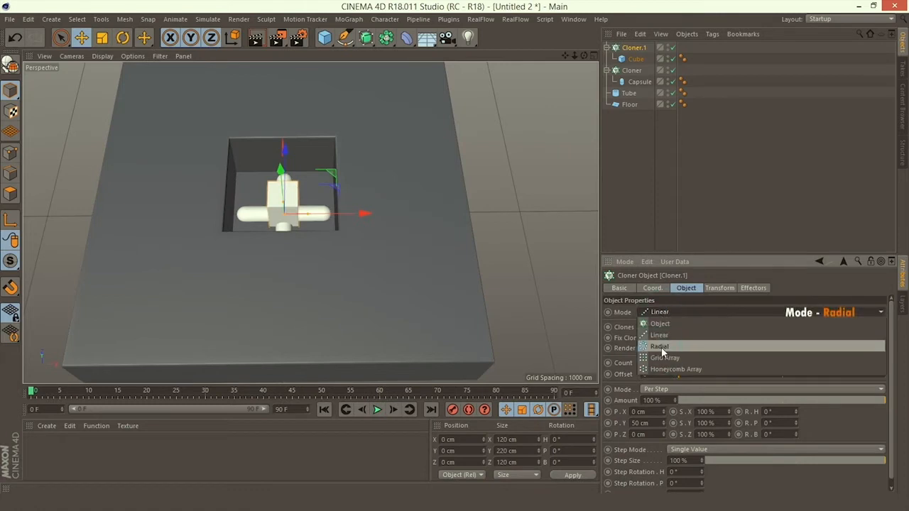
left_click(661, 348)
left_click(660, 312)
left_click(670, 313)
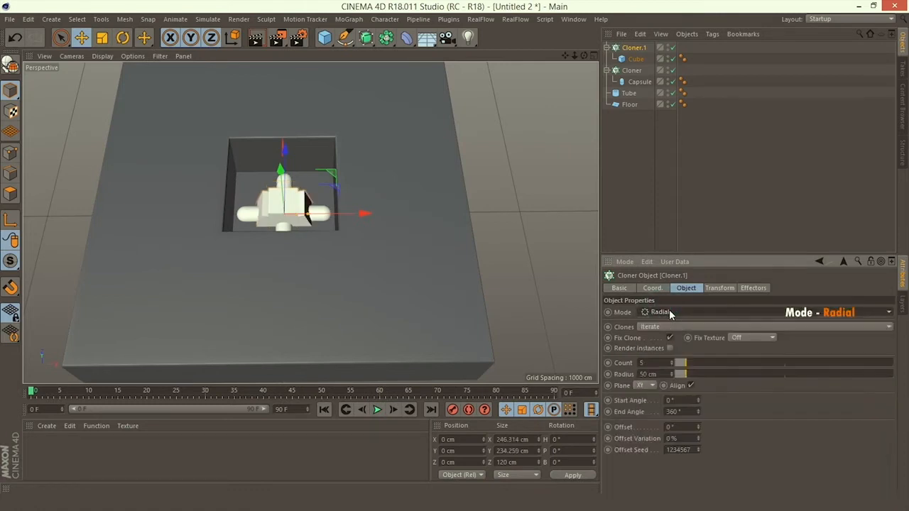
left_click(648, 386)
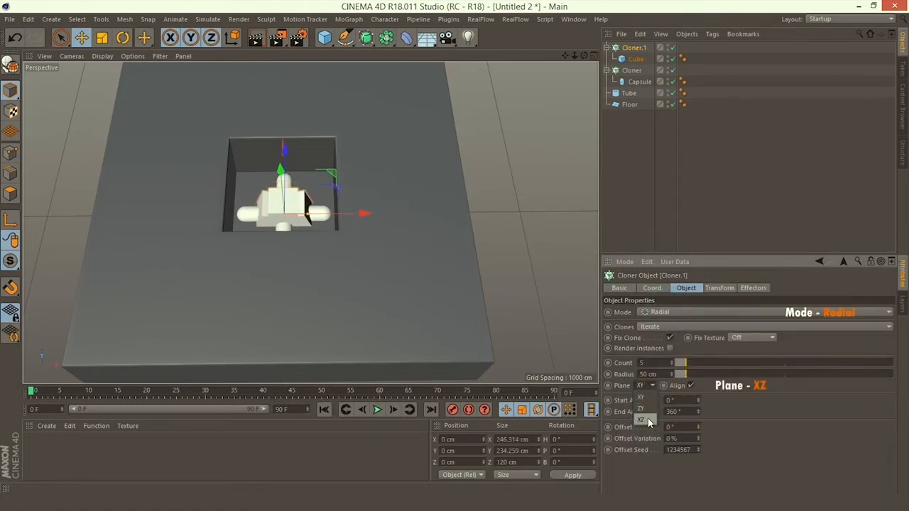
left_click(643, 419)
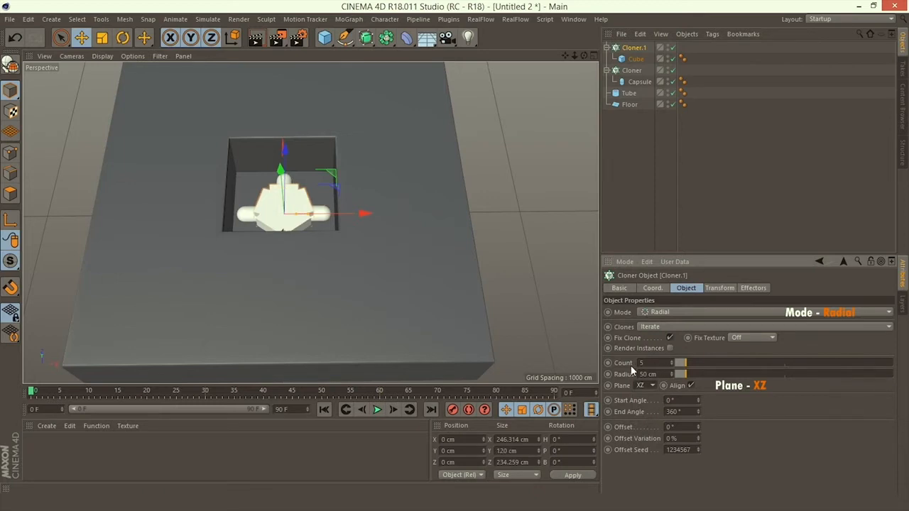
Step: Give the cube cloner a count of 4, a radius of about 152 cm and an offset of 45°
left_click(618, 364)
type("4")
key("Return")
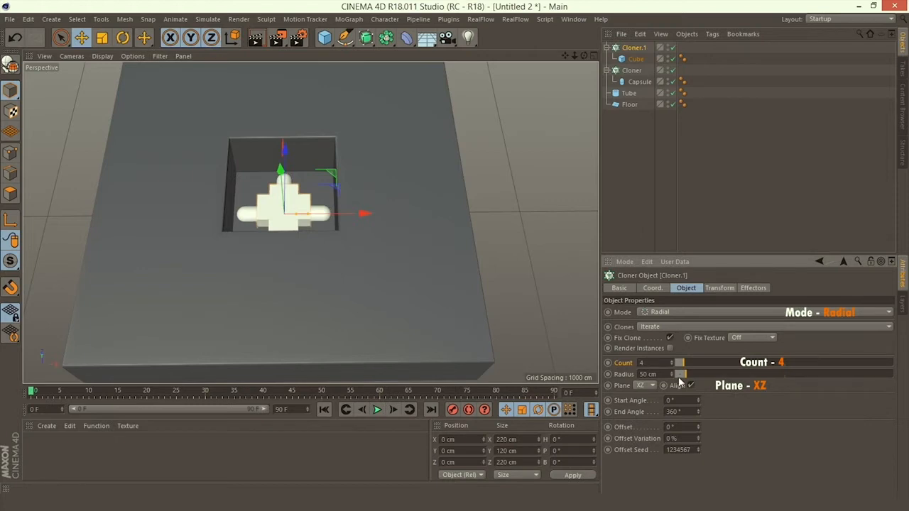
left_click_drag(681, 374, 709, 377)
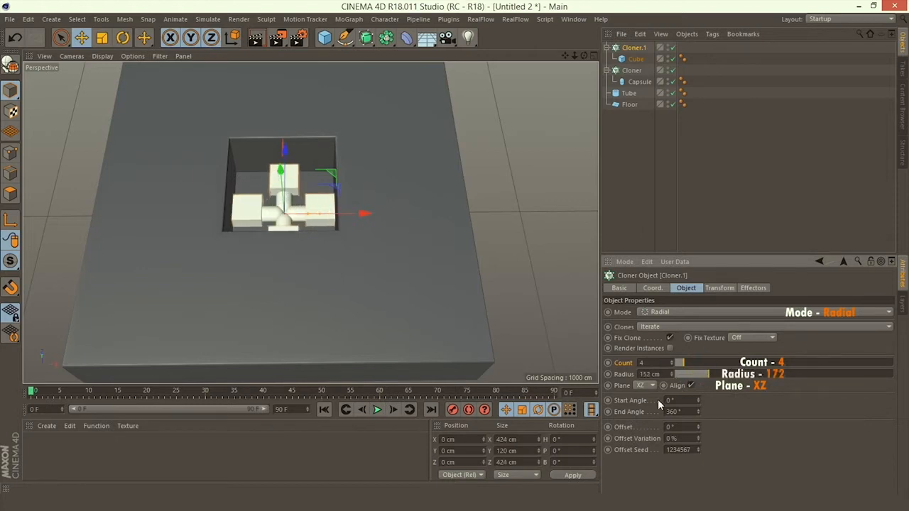
left_click(624, 427)
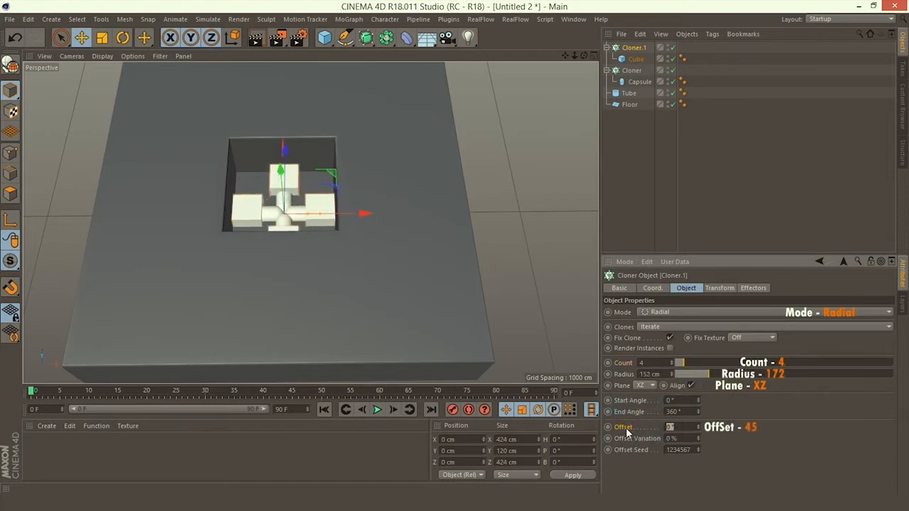
key("Return")
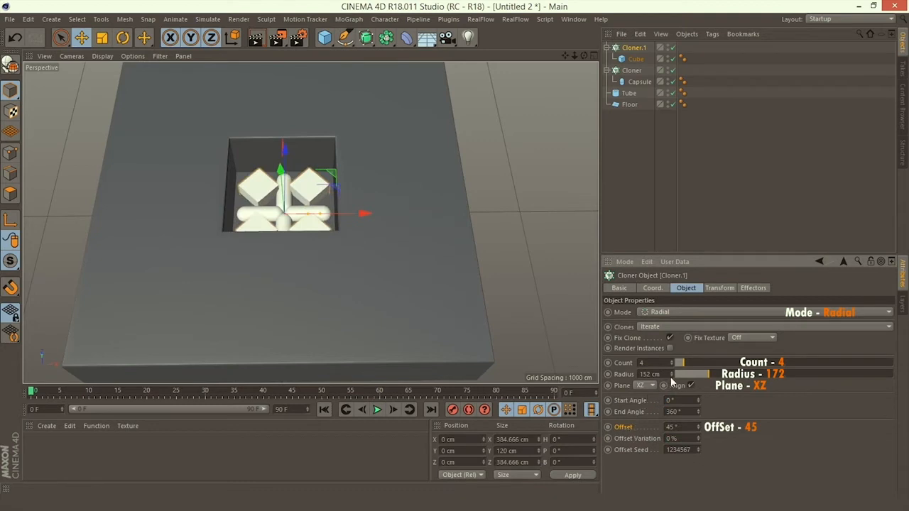
Step: Increase the cube cloner's radius to 172 cm, using the four-view layout to clear the cubes from the capsules
middle_click(274, 158)
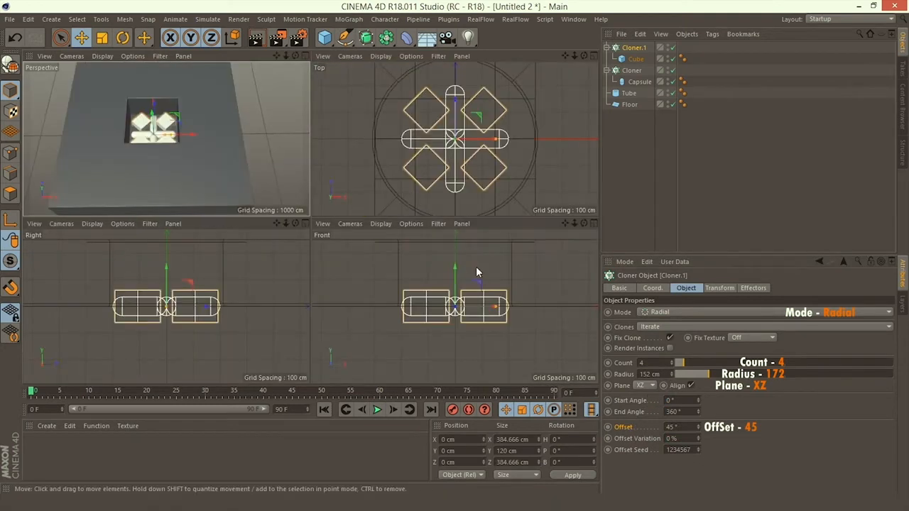
scroll(450, 288, "up", 2)
scroll(460, 177, "up", 3)
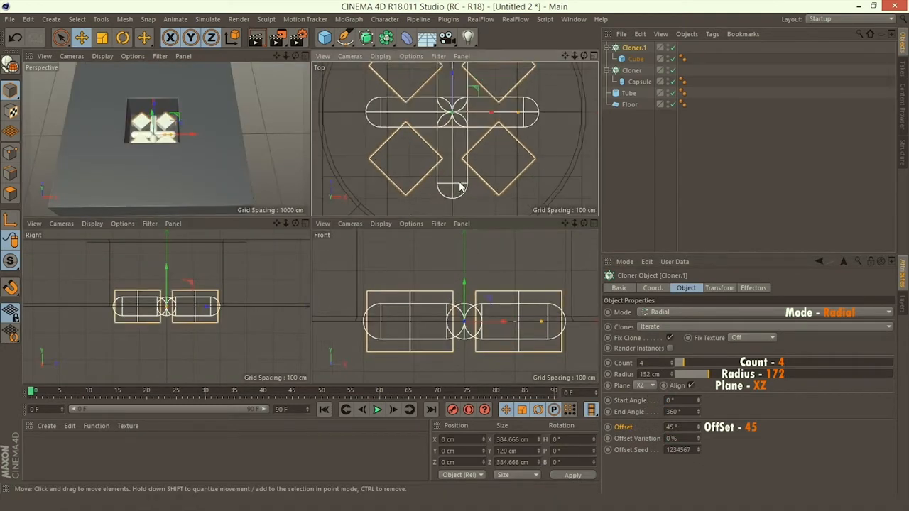
scroll(429, 287, "up", 1)
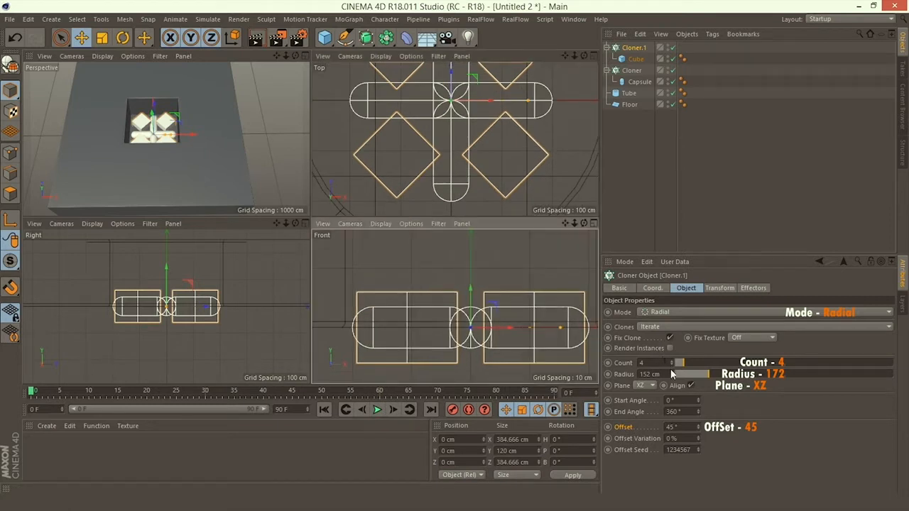
left_click_drag(672, 374, 672, 374)
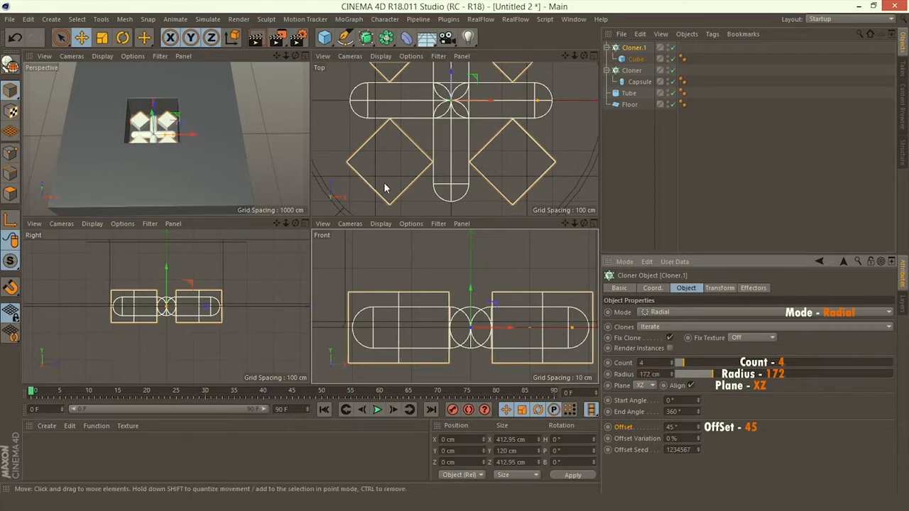
Step: Raise both cloners to a Y position of 60 cm so the cubes rest on the floor, and deselect them
middle_click(277, 81)
scroll(277, 178, "up", 5)
scroll(277, 181, "up", 8)
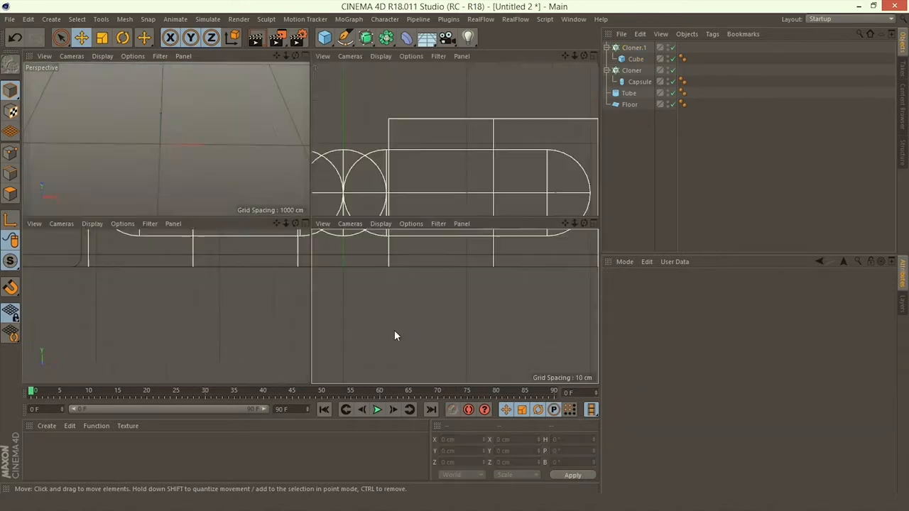
middle_click(184, 153)
left_click_drag(235, 183, 239, 226, "alt")
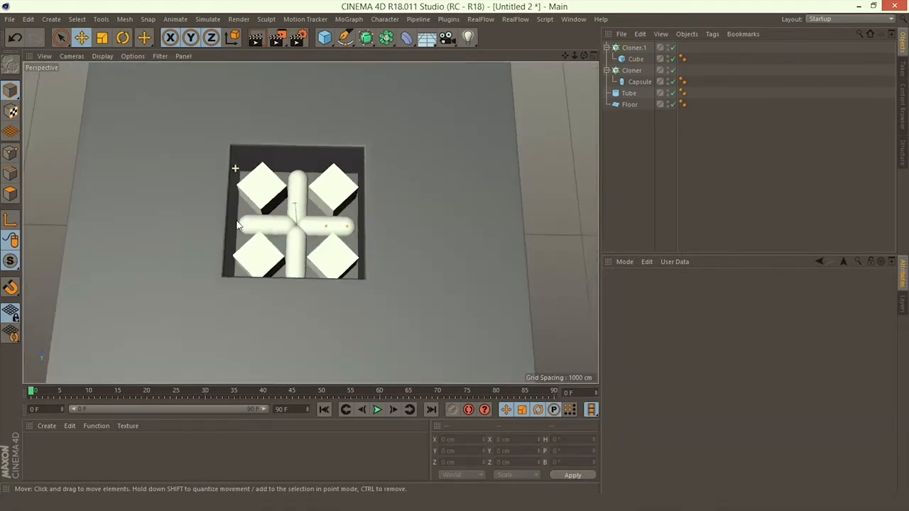
Step: Make the cube cloner editable, place it inside a new Subdivision Surface and expand its hierarchy
left_click(633, 50)
left_click(10, 64)
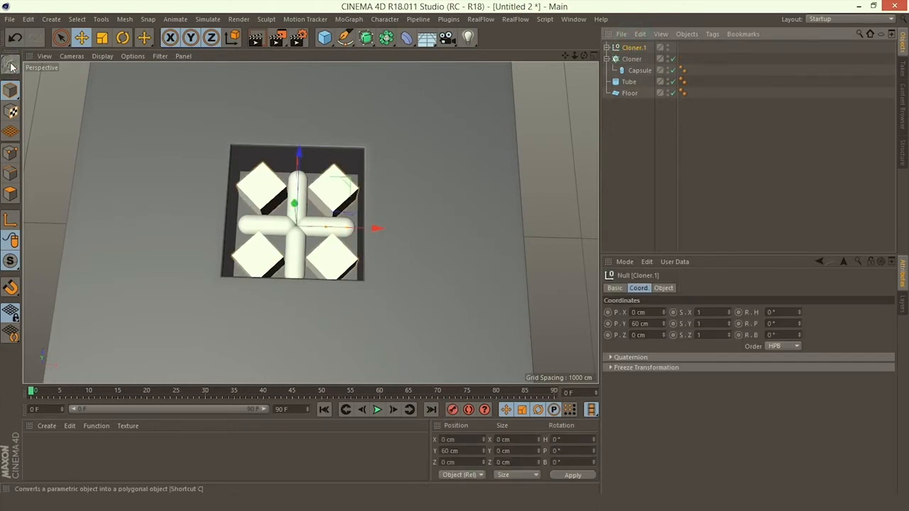
left_click(366, 38)
key("ctrl+z")
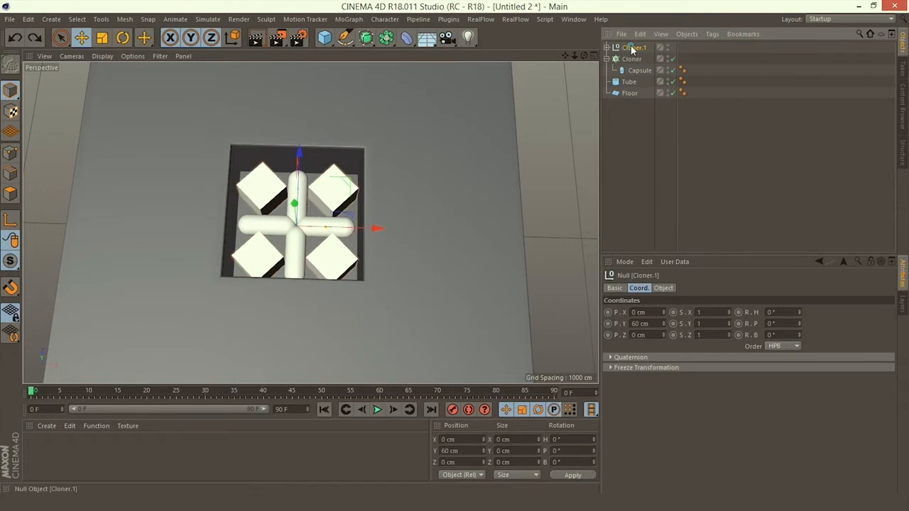
left_click(366, 37)
left_click(416, 55)
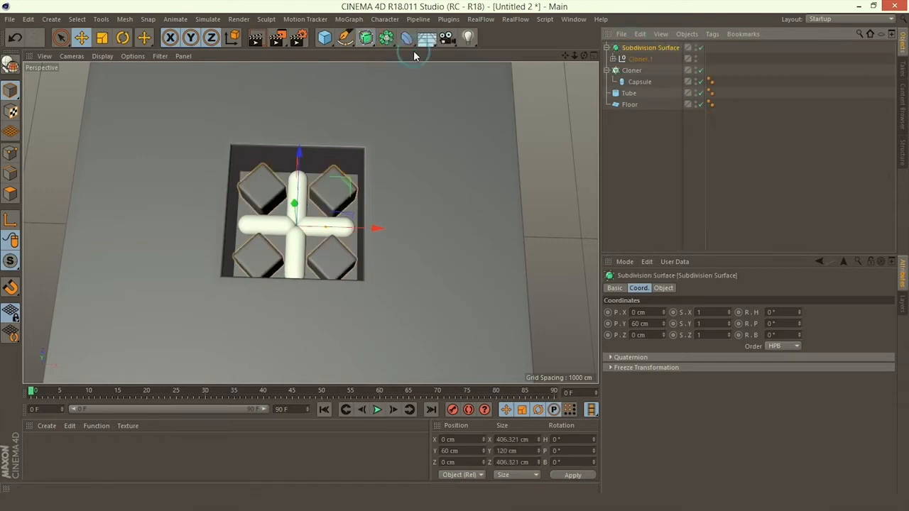
left_click_drag(639, 58, 615, 55)
left_click(613, 59)
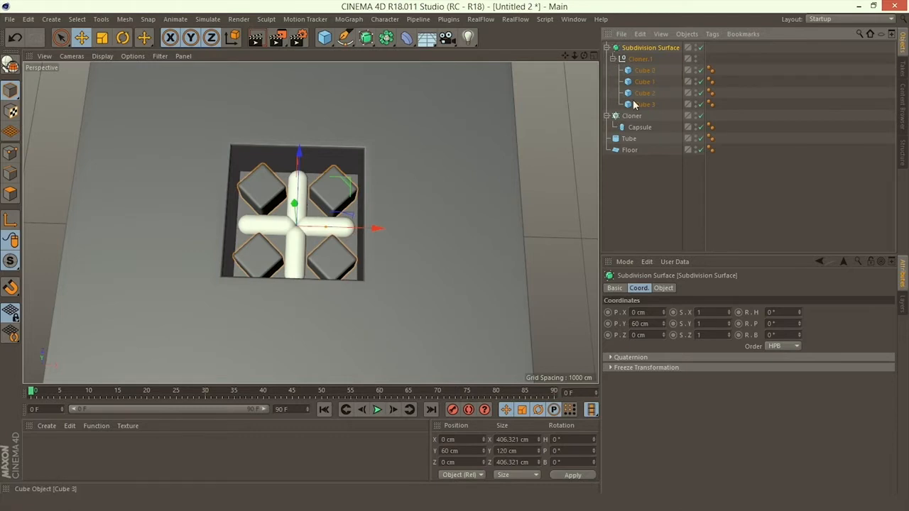
Step: Add a plane object to the scene and rename it Collider Plane
left_click(616, 181)
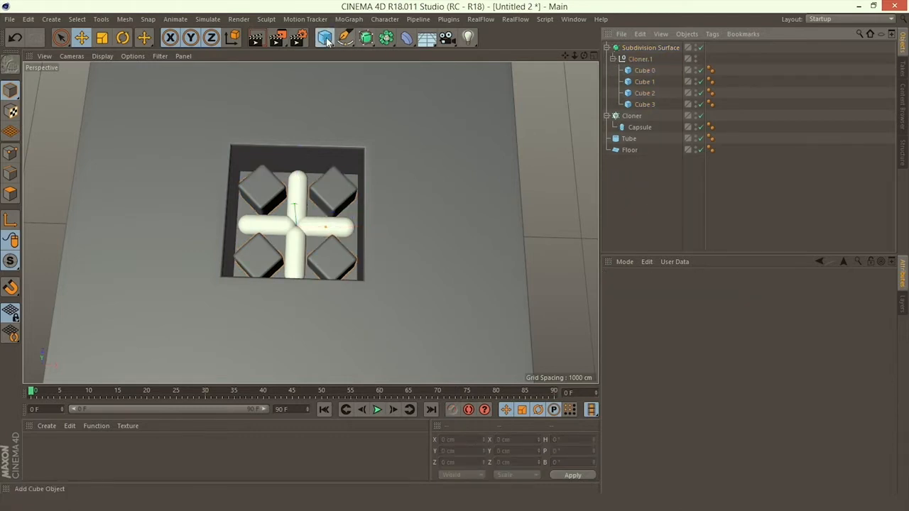
left_click_drag(325, 37, 425, 76)
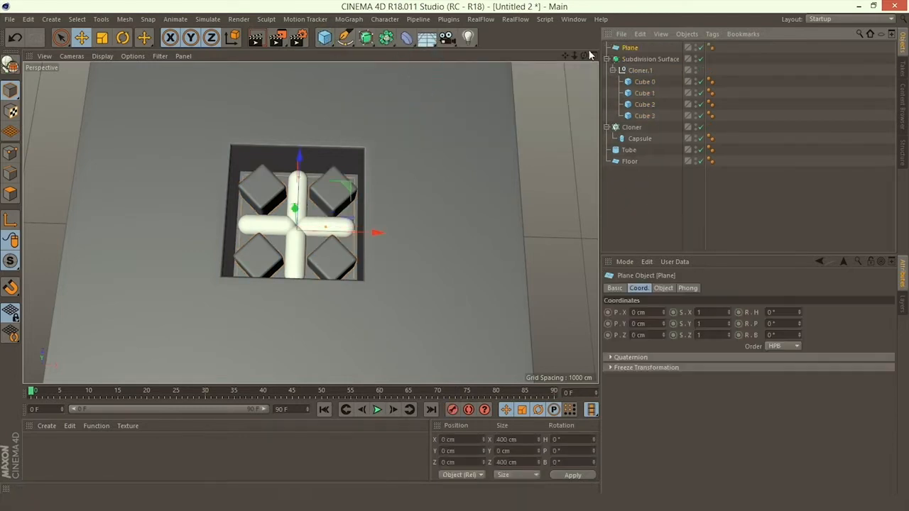
double_click(630, 48)
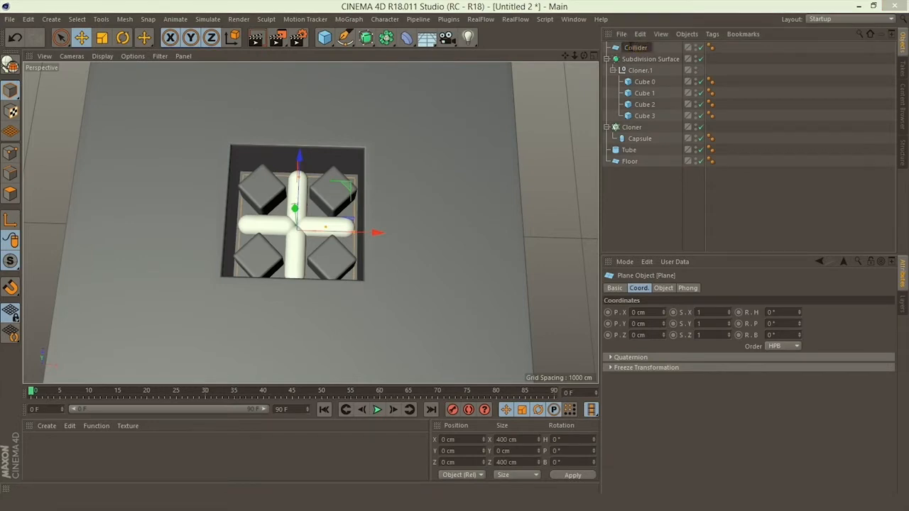
key("Return")
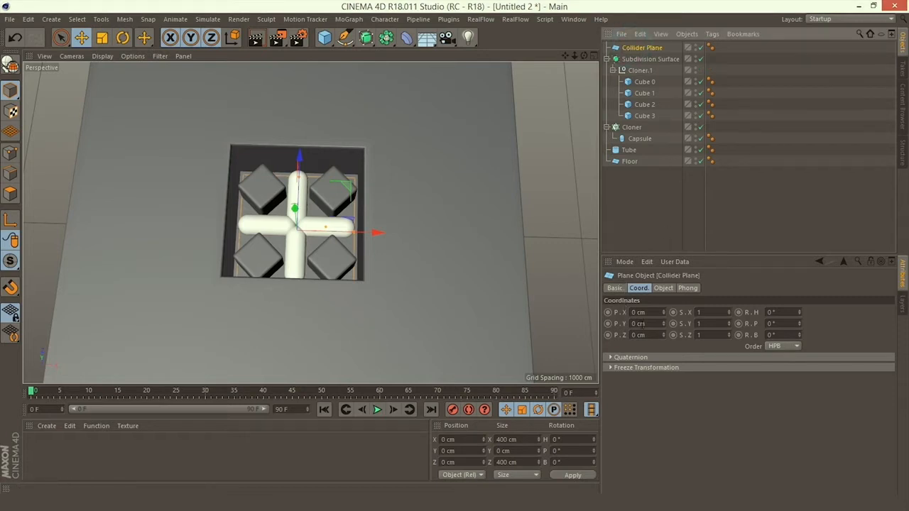
Step: Raise the Collider Plane to a Y position of 150 cm
double_click(639, 324)
type("150")
key("Return")
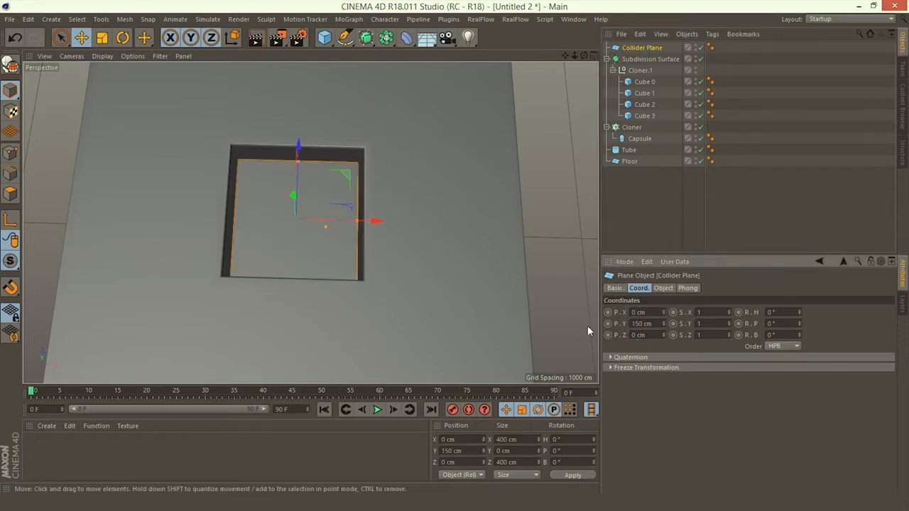
Step: Turn off the Collider Plane's visibility in both the editor and the renderer, and deselect it
left_click(616, 288)
left_click(681, 335)
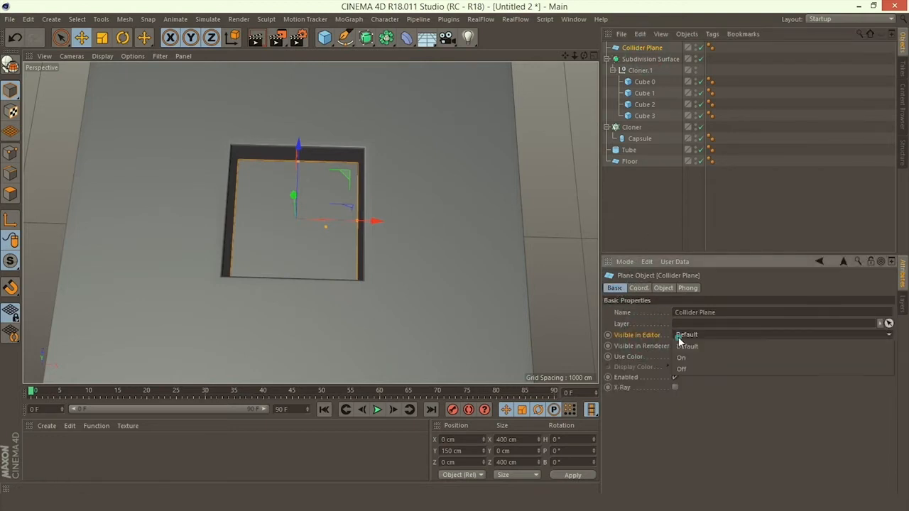
left_click(687, 368)
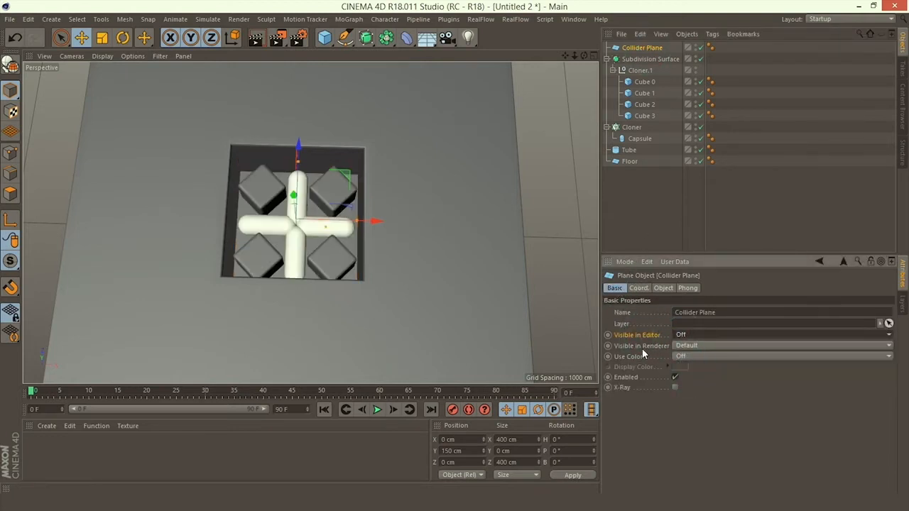
left_click(681, 347)
left_click(687, 378)
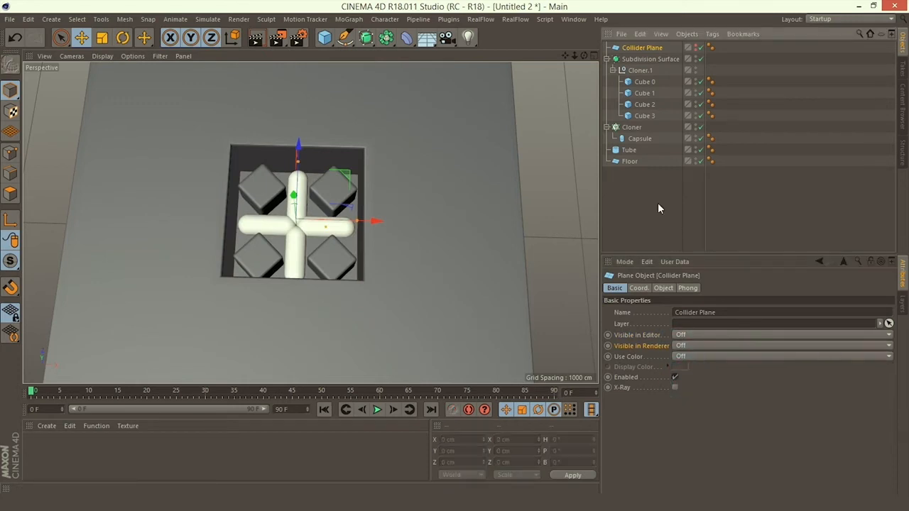
left_click(658, 195)
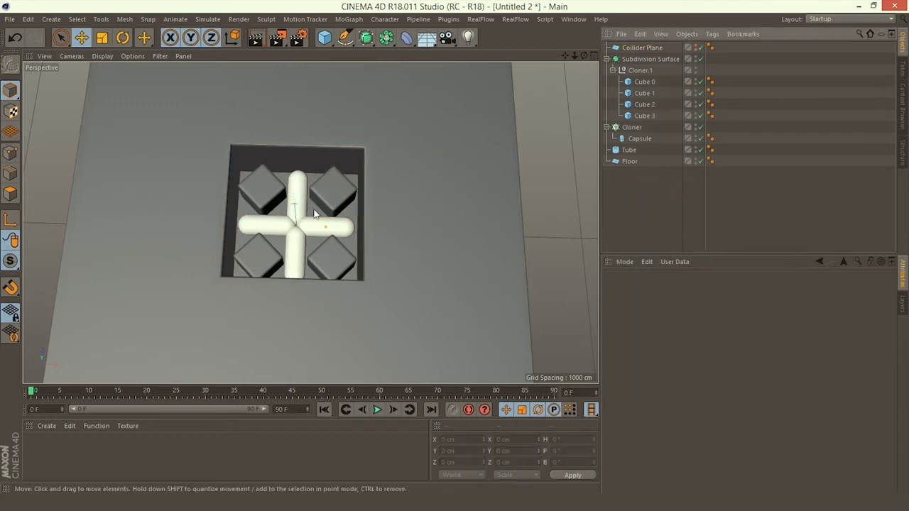
Step: Extend the animation to 300 frames and stretch the preview range over its full length
mouse_move(315, 214)
left_mouse_down("alt")
mouse_move(284, 208)
mouse_move(324, 213)
left_mouse_up("alt")
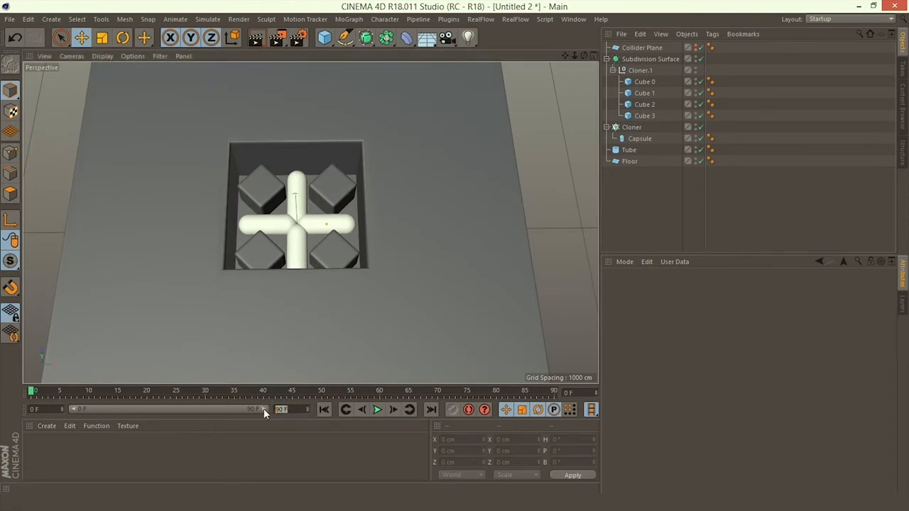
type("00")
key("Return")
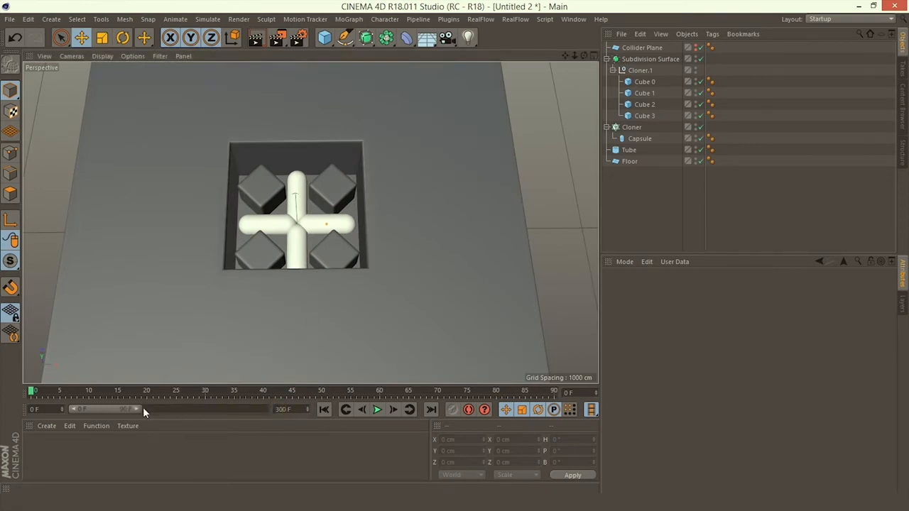
left_click_drag(137, 409, 286, 409)
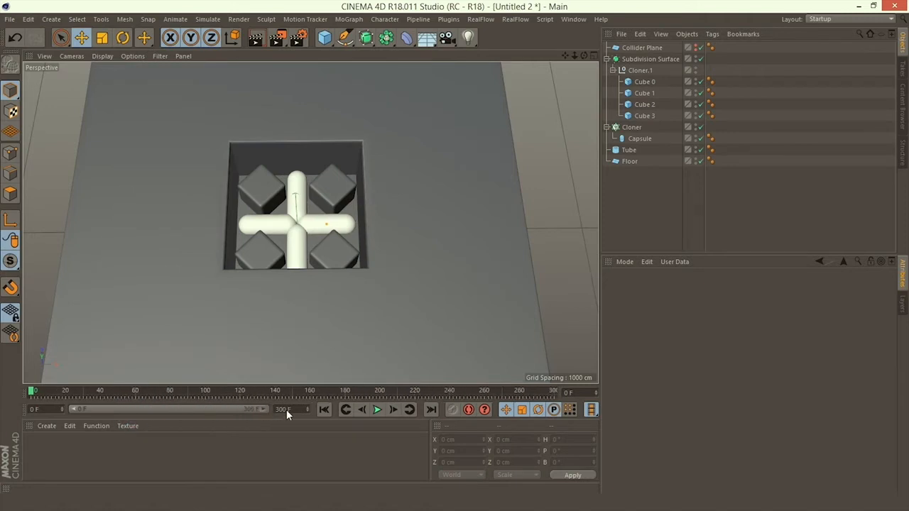
left_click(326, 413)
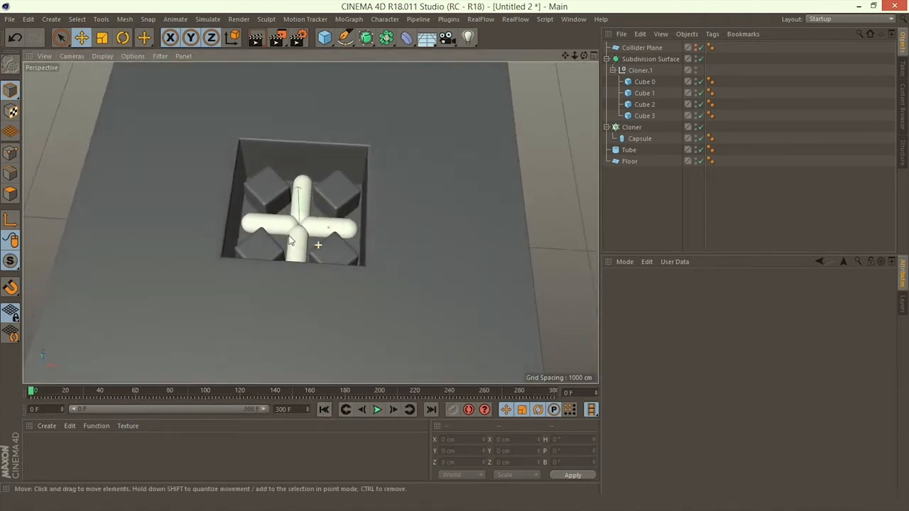
Step: Add a camera, place it last in the object hierarchy and look through it
left_click_drag(449, 39, 484, 50)
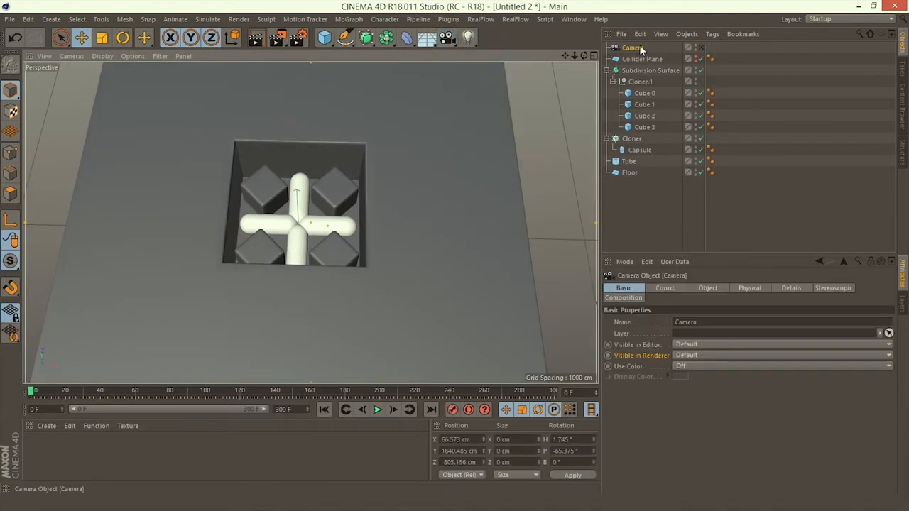
left_click_drag(632, 53, 649, 217)
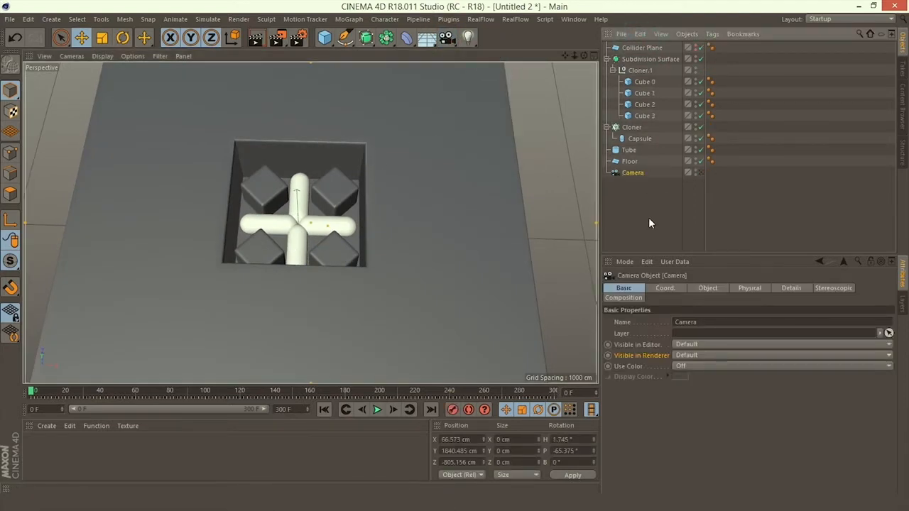
left_click(701, 172)
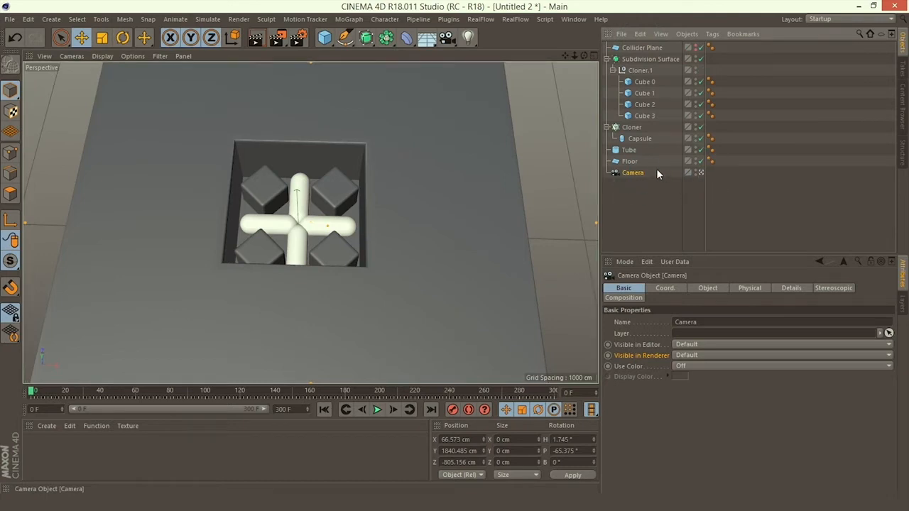
Step: Set the camera's rotation to H 0°, P -90° and B 45°
left_click(667, 291)
left_click_drag(796, 323, 705, 325)
type("0")
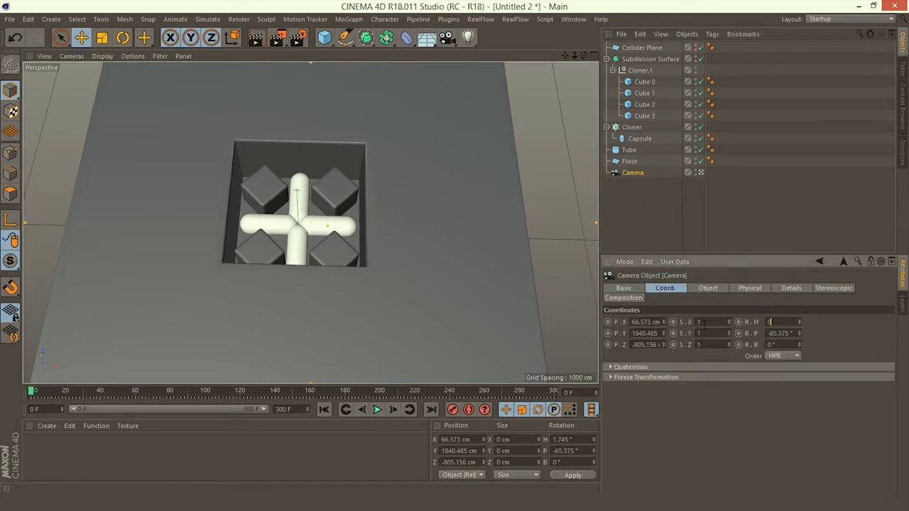
key("Tab")
type("-90")
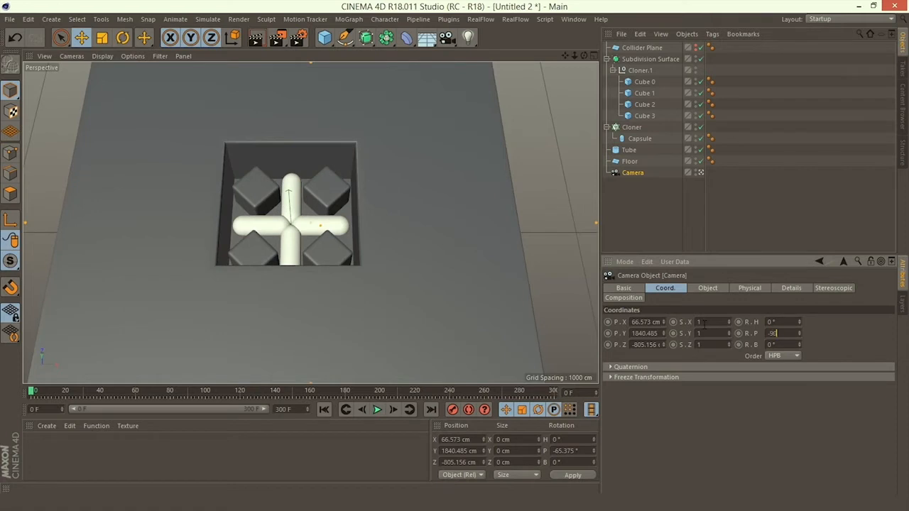
key("Tab")
type("45")
key("Return")
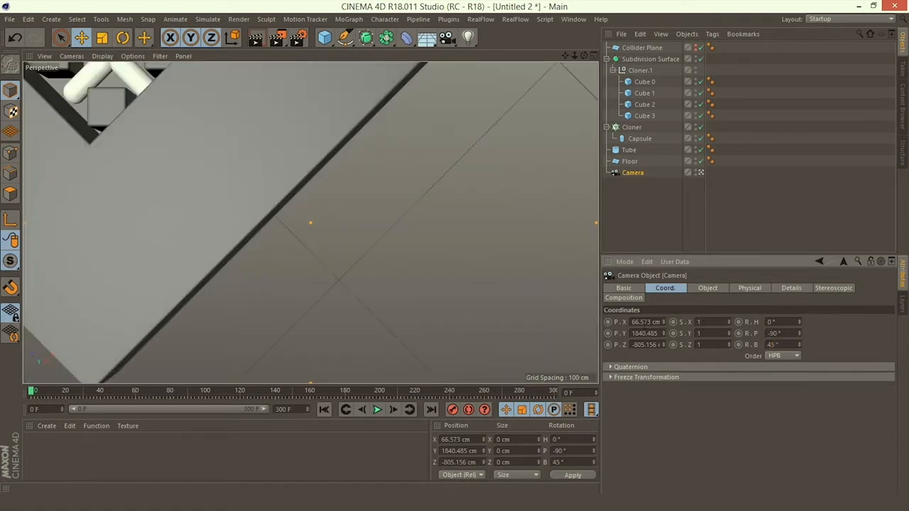
Step: Position the camera at X 0 cm, Y 1500 cm and Z 0 cm, above the pit's centre
left_click_drag(627, 321, 662, 323)
type("0")
key("Tab")
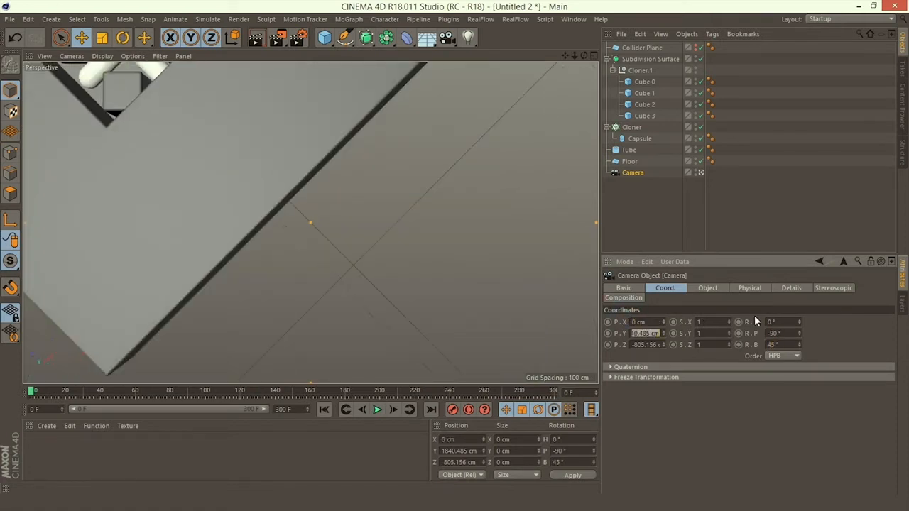
type("1500")
key("Tab")
type("0")
key("Return")
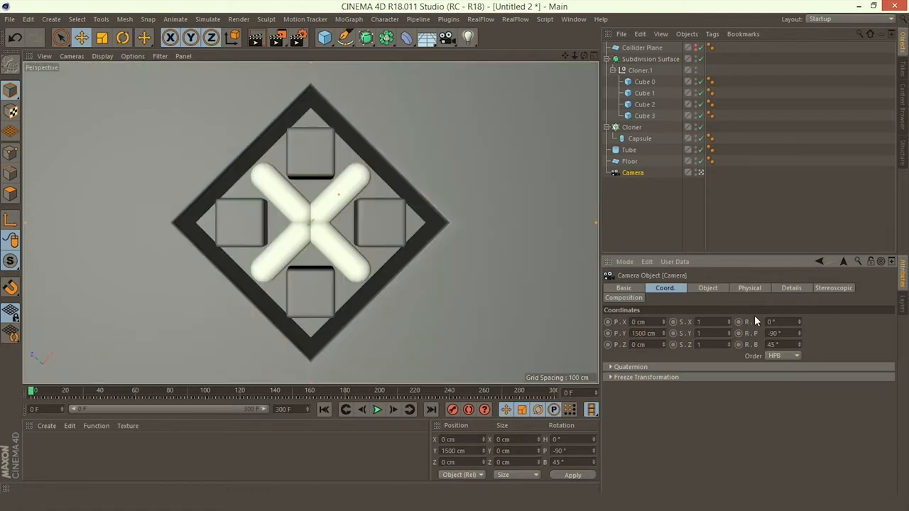
Step: Try a closer framing of the pit with the camera at a Y position of 1300 cm
left_click_drag(663, 333, 760, 324)
type("1300")
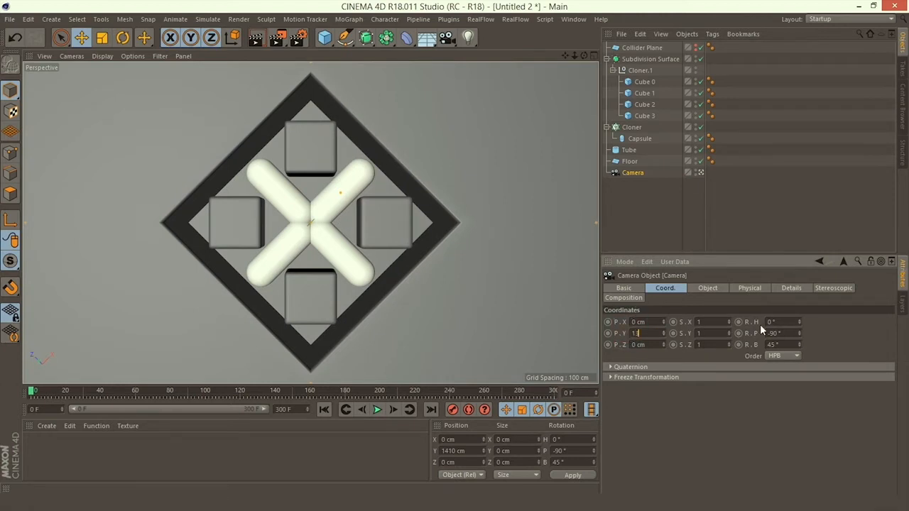
key("Return")
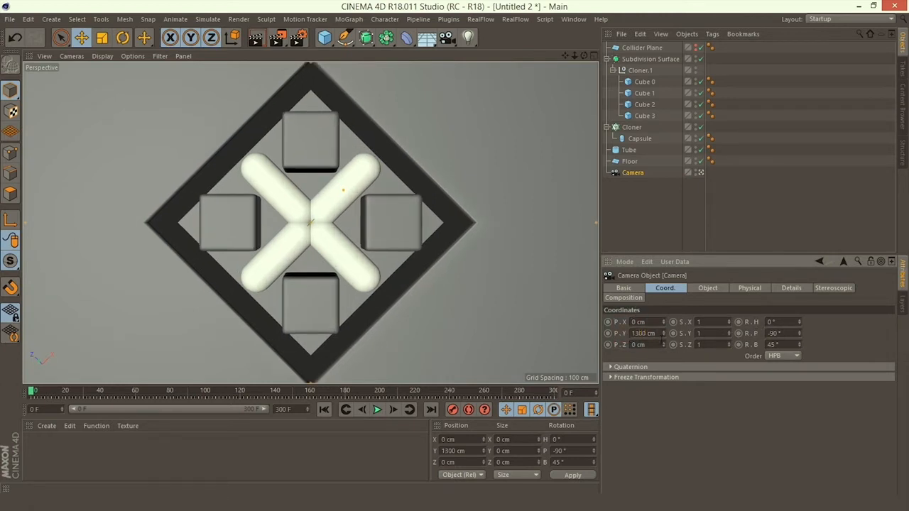
Step: Set the camera's Y position to 1400 cm
double_click(643, 333)
type("1400")
key("Return")
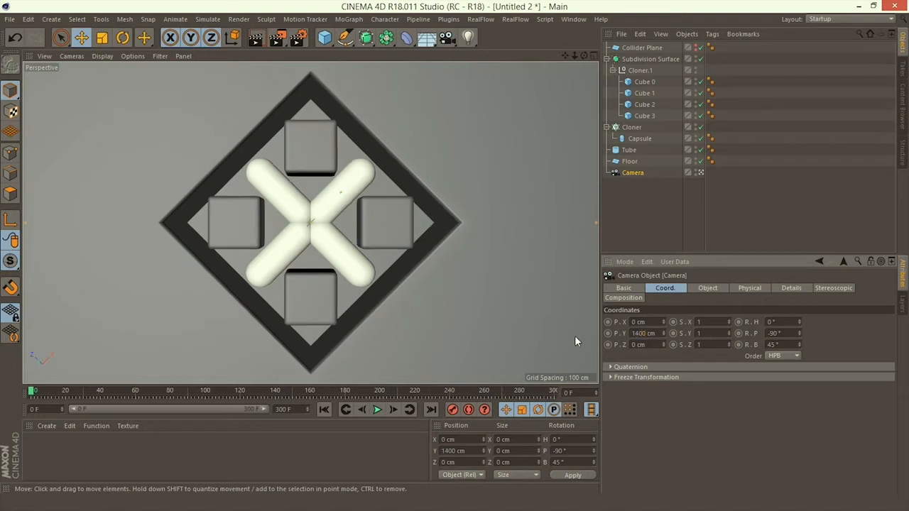
Step: Add a Protection tag to the camera and exit the camera view
left_click(628, 175)
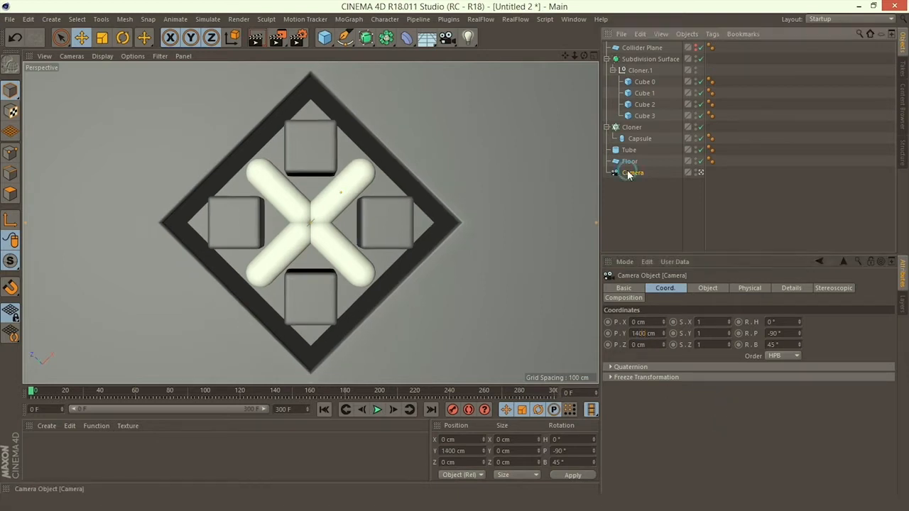
right_click(628, 174)
mouse_move(698, 49)
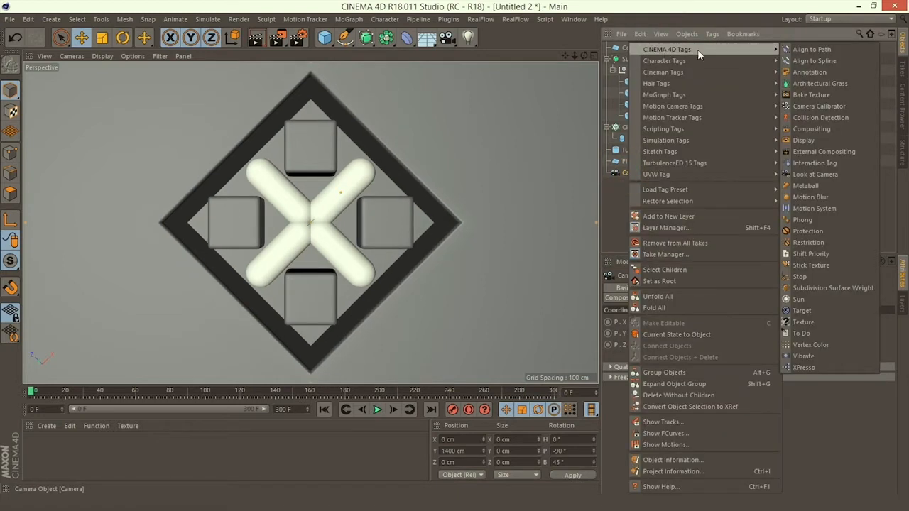
left_click(808, 232)
left_click(701, 174)
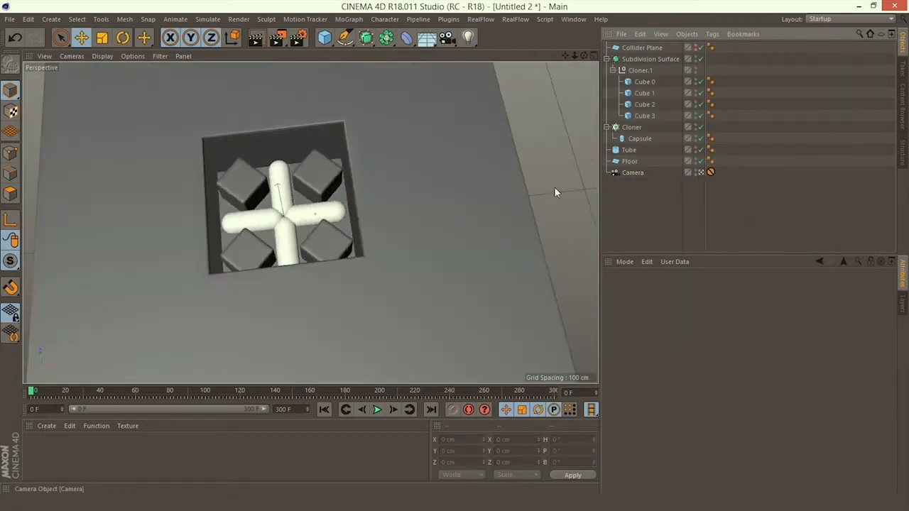
Step: Give the Floor a Collider Body simulation tag and deselect it
left_click_drag(555, 188, 324, 237, "alt")
scroll(323, 237, "up", 2)
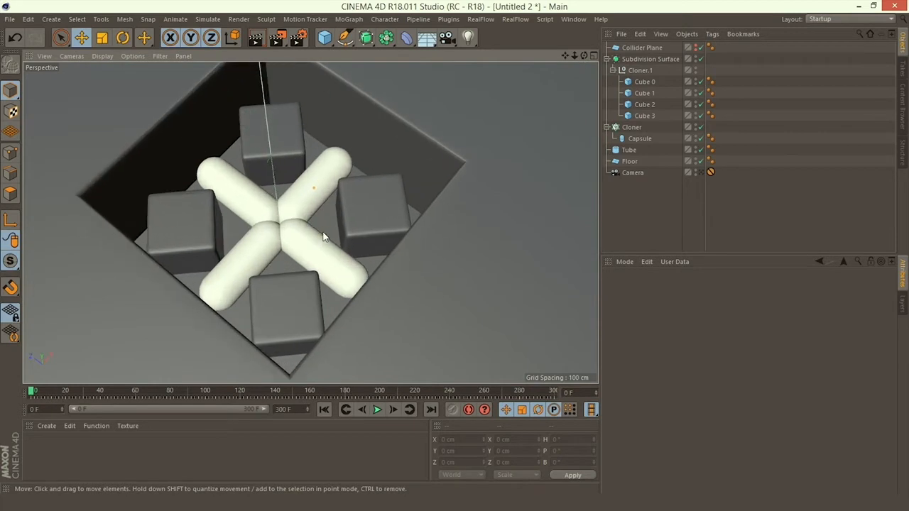
left_click(630, 163)
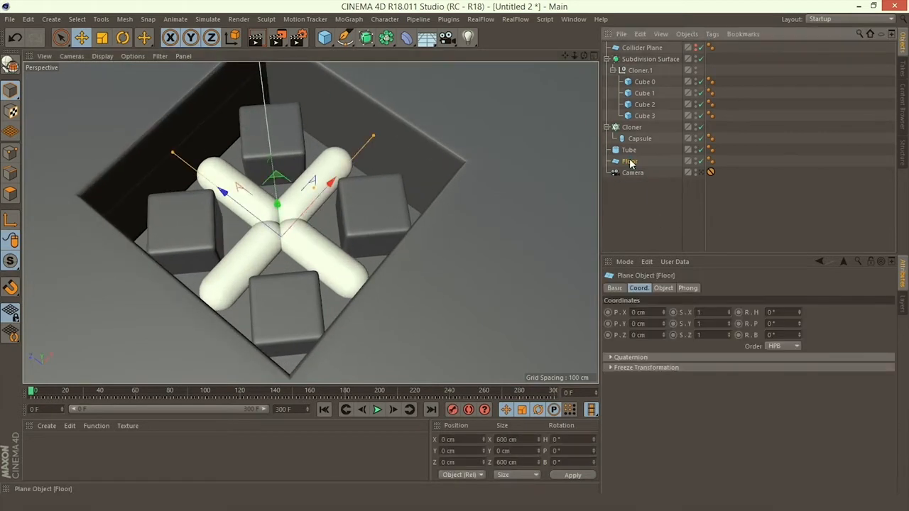
right_click(630, 163)
mouse_move(697, 140)
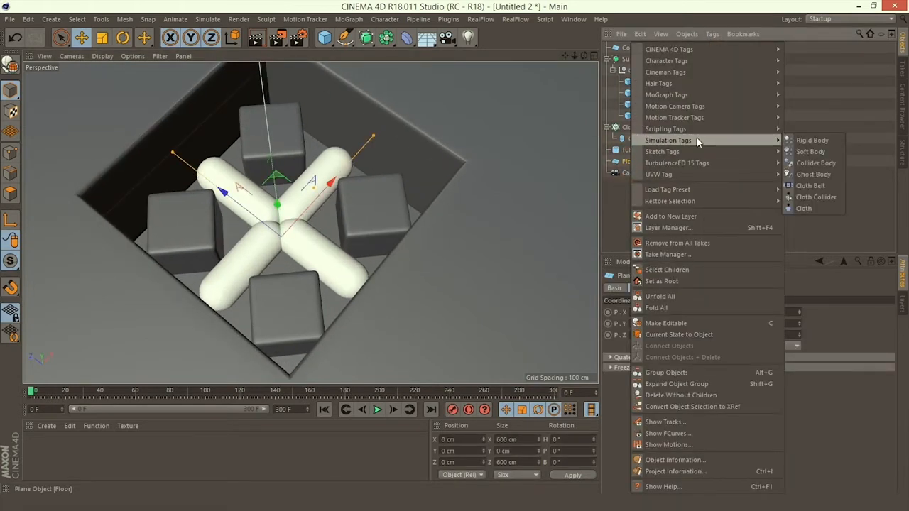
left_click(810, 164)
left_click(657, 202)
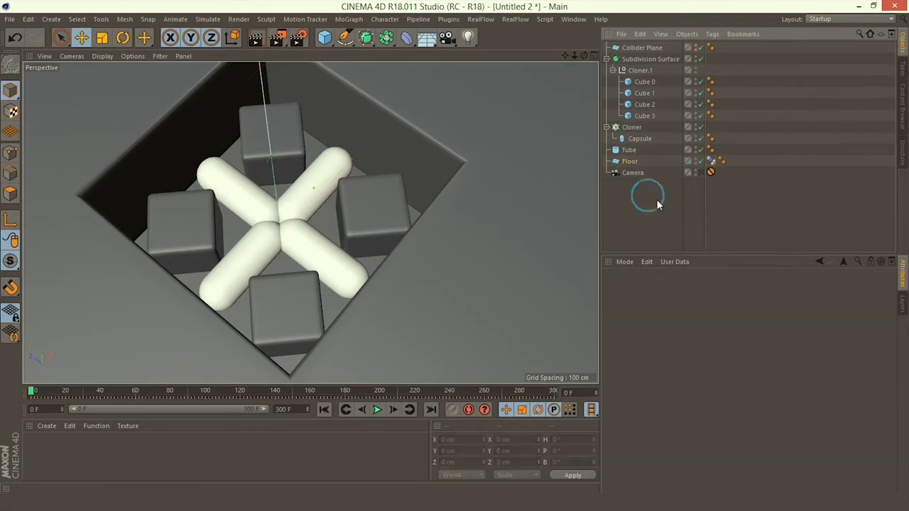
Step: Give the Tube a Collider Body simulation tag
left_click(629, 150)
right_click(630, 150)
mouse_move(646, 152)
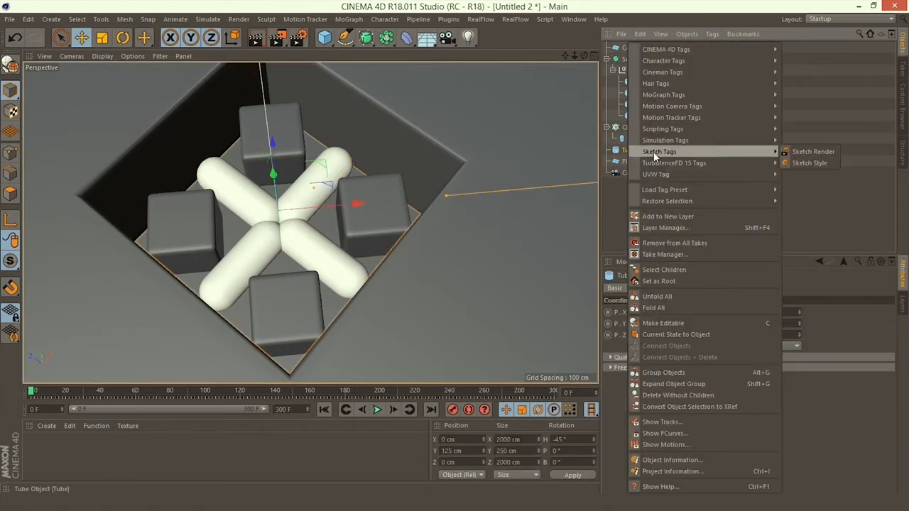
mouse_move(663, 138)
left_click(805, 160)
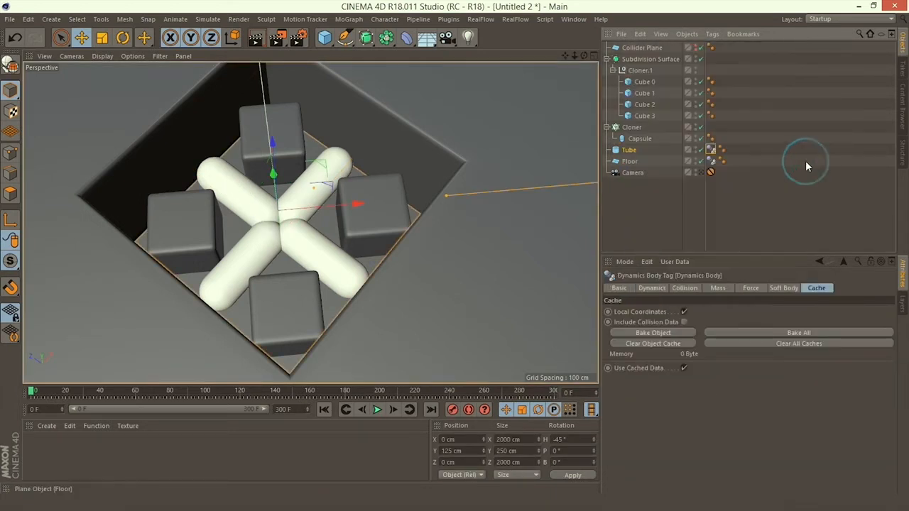
Step: Set the collision shape of the Tube's Dynamics Body tag to Static Mesh
left_click(639, 150)
left_click(711, 150)
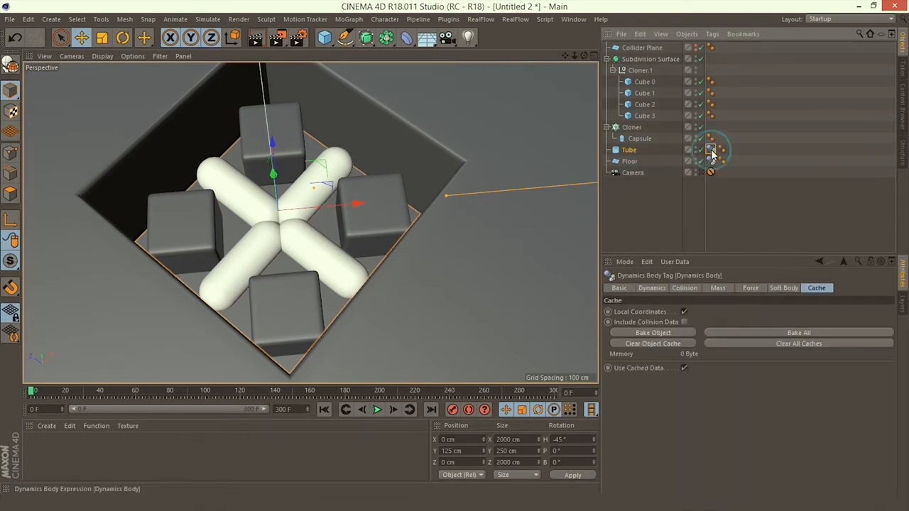
left_click(685, 288)
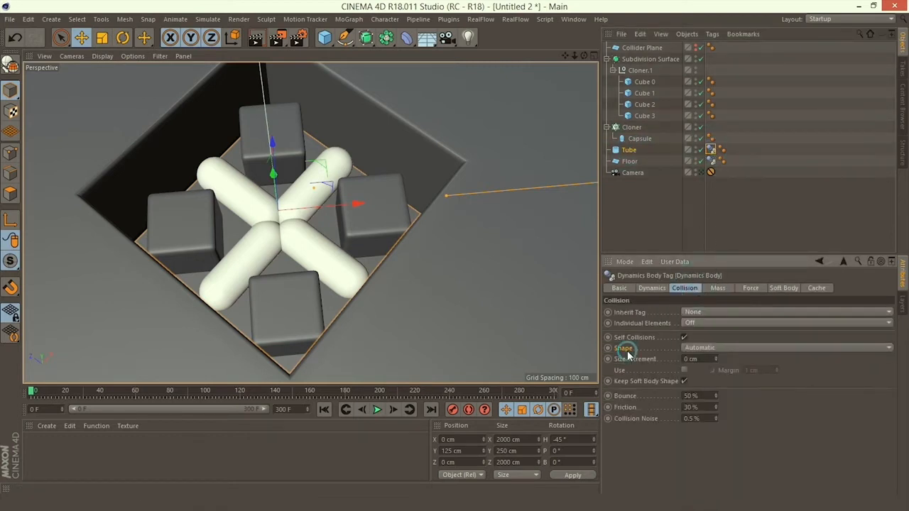
left_click(691, 348)
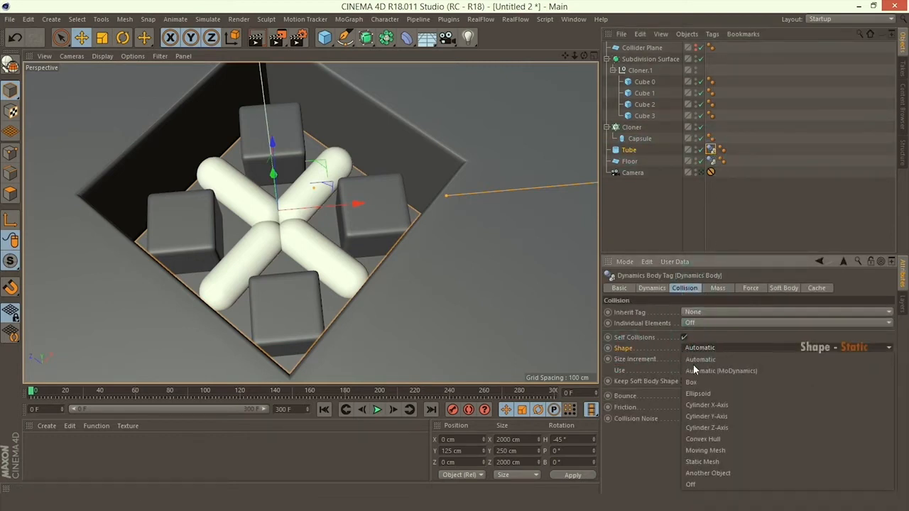
left_click(703, 463)
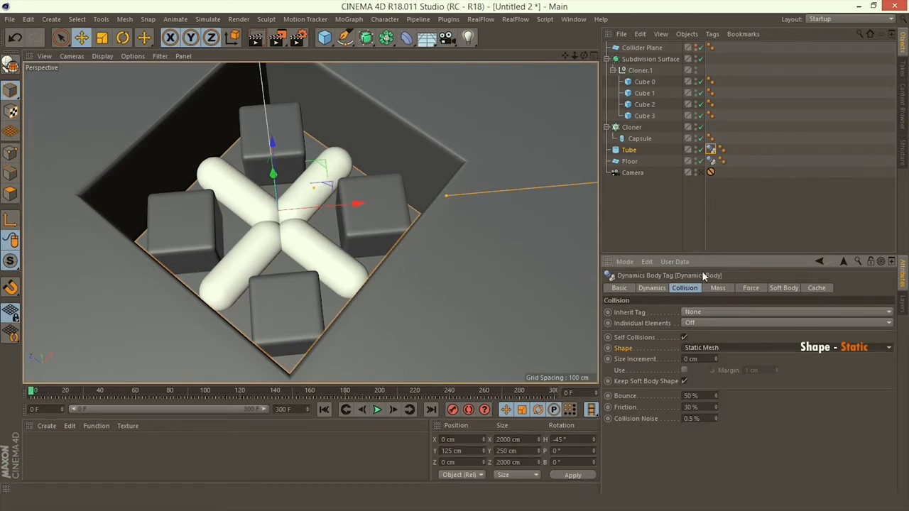
Step: Give the capsule Cloner a Collider Body simulation tag and deselect it
right_click(631, 127)
mouse_move(668, 142)
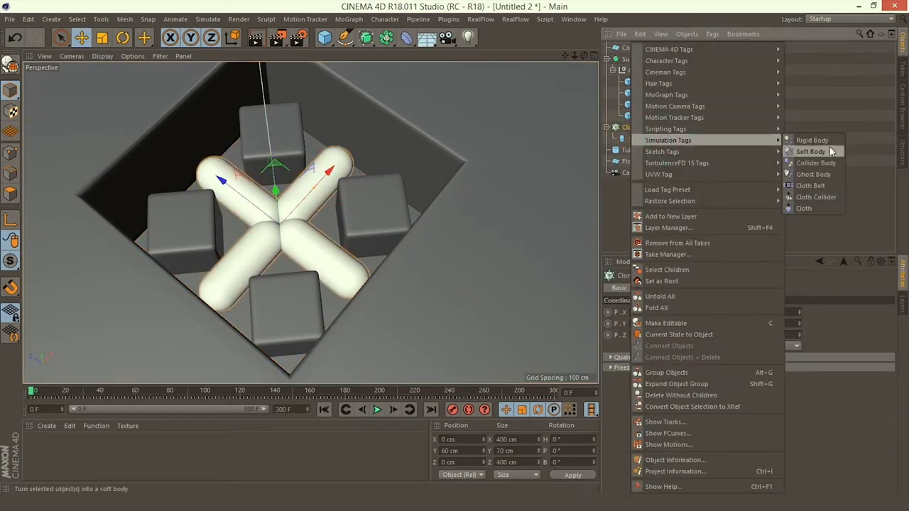
left_click(817, 163)
left_click(806, 175)
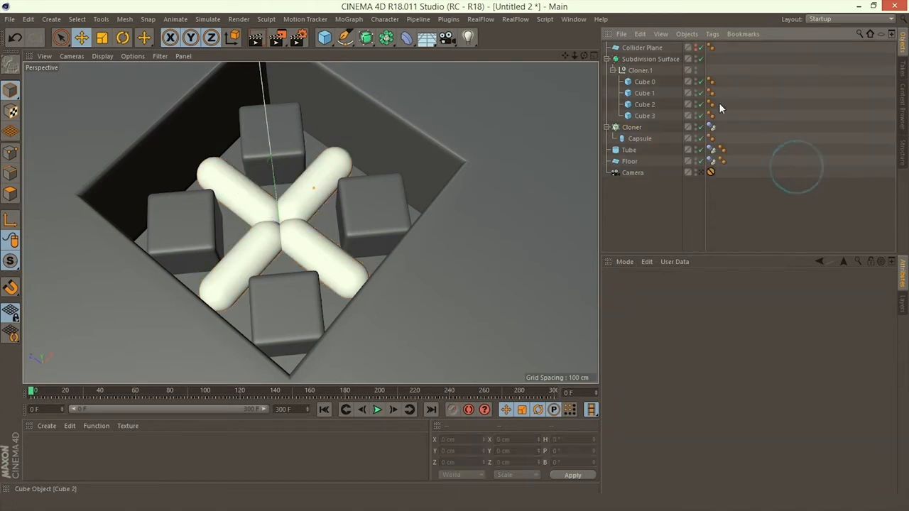
Step: Give Cube 0 through Cube 3 Soft Body simulation tags and deselect them
left_click(647, 83)
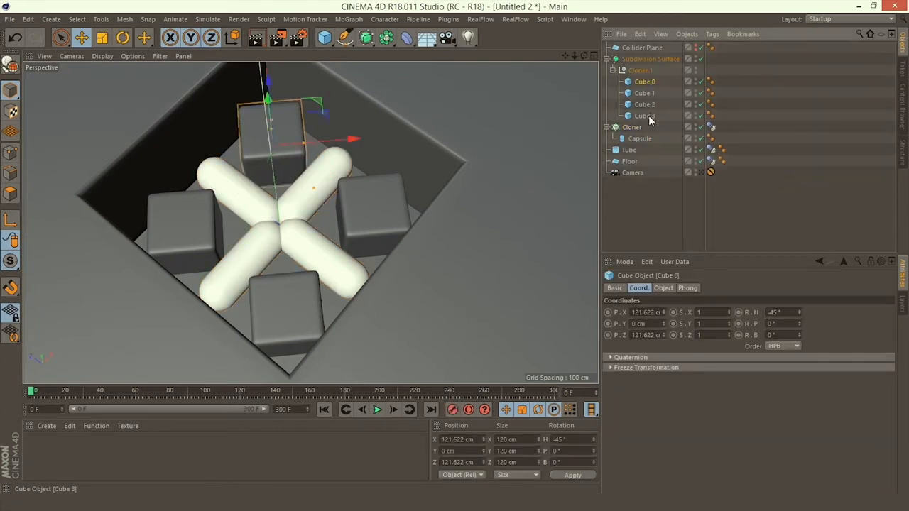
left_click(648, 117, "shift")
right_click(649, 117)
mouse_move(684, 146)
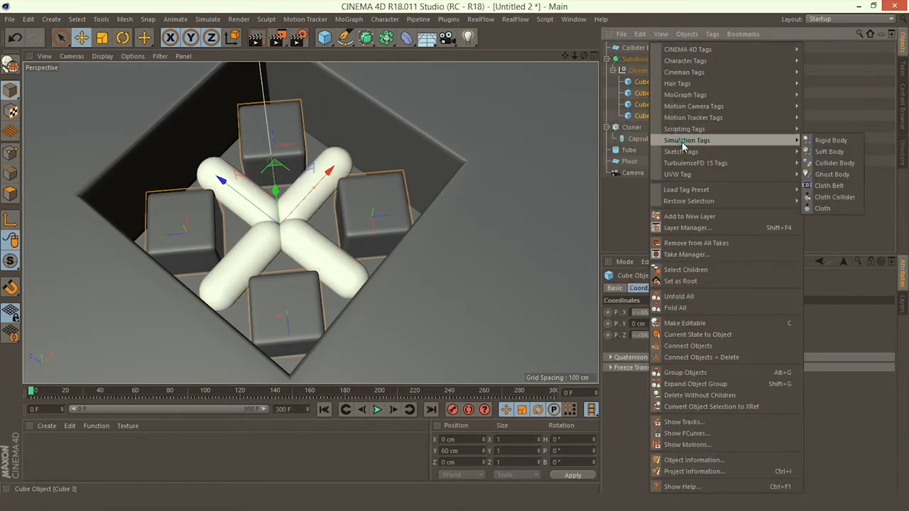
left_click(833, 151)
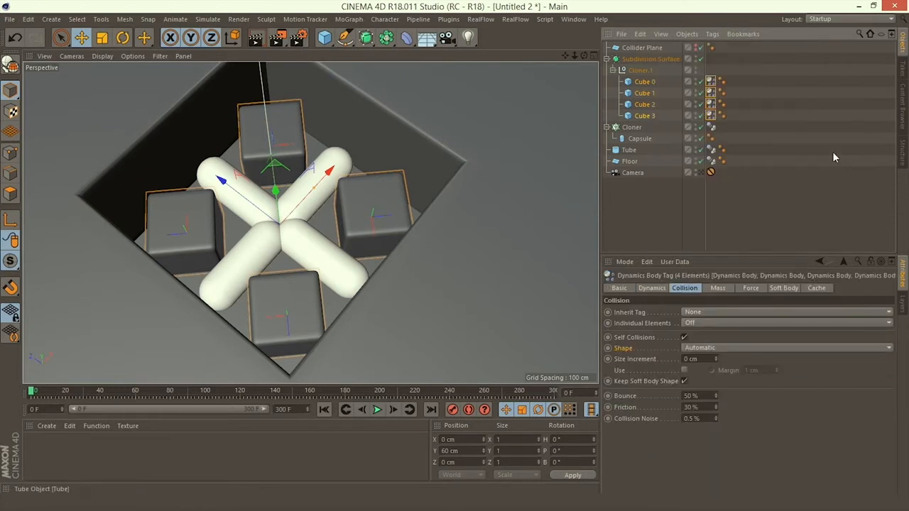
left_click(794, 91)
Step: In the four cubes' soft body tags, set Structural damping to 0%, Shear to 100 and Shear damping to 0%
left_click(711, 82)
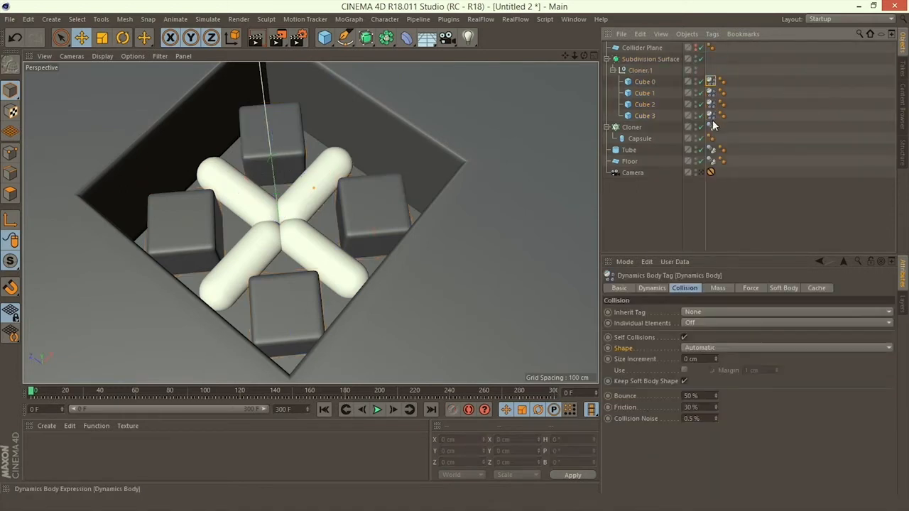
left_click(711, 116, "shift")
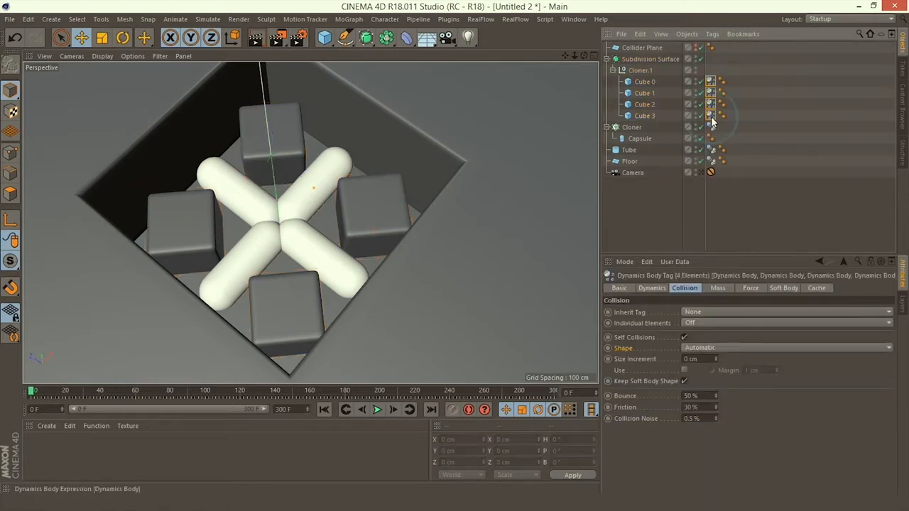
left_click(782, 290)
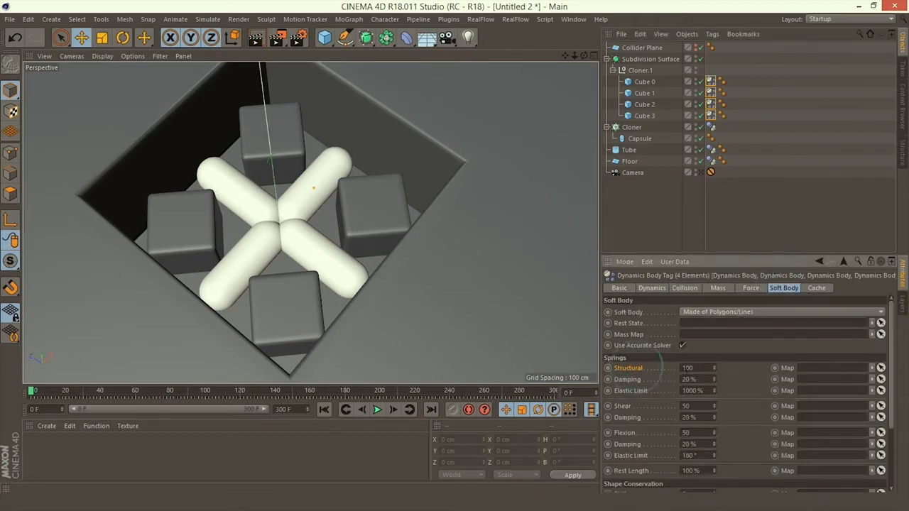
left_click(636, 378)
left_click_drag(699, 377, 661, 381)
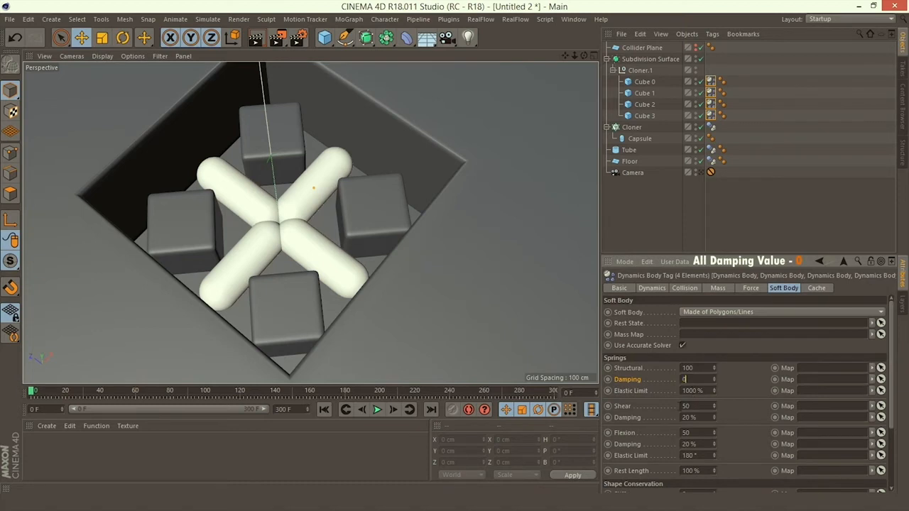
left_click_drag(704, 405, 666, 410)
type("100")
key("Return")
type("0")
left_click_drag(704, 417, 677, 444)
Step: Set the cubes' soft body Flexion to 500 with 0% damping
left_click(634, 430)
type("500")
left_click(637, 444)
type("0")
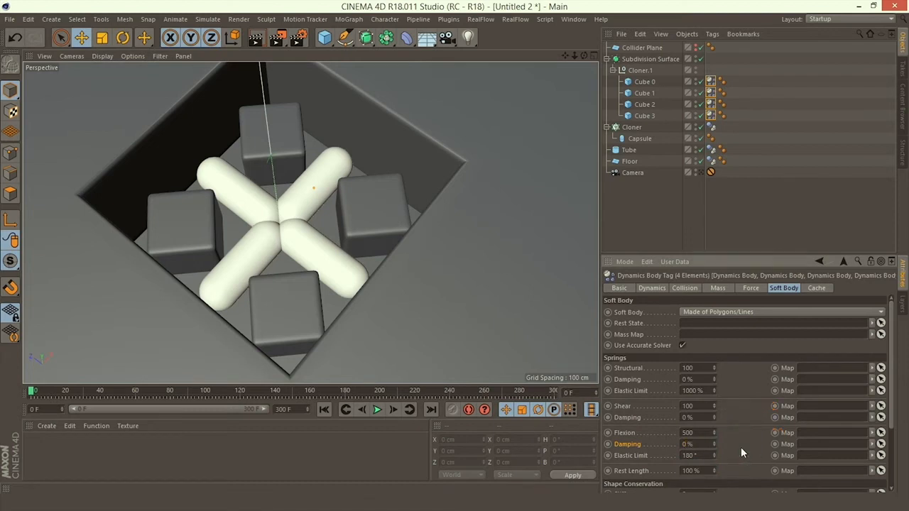
key("Return")
Step: Set the cubes' Shape Conservation stiffness to 1 and its damping to 0%
scroll(739, 447, "down", 3)
left_click(635, 407)
left_click(688, 407)
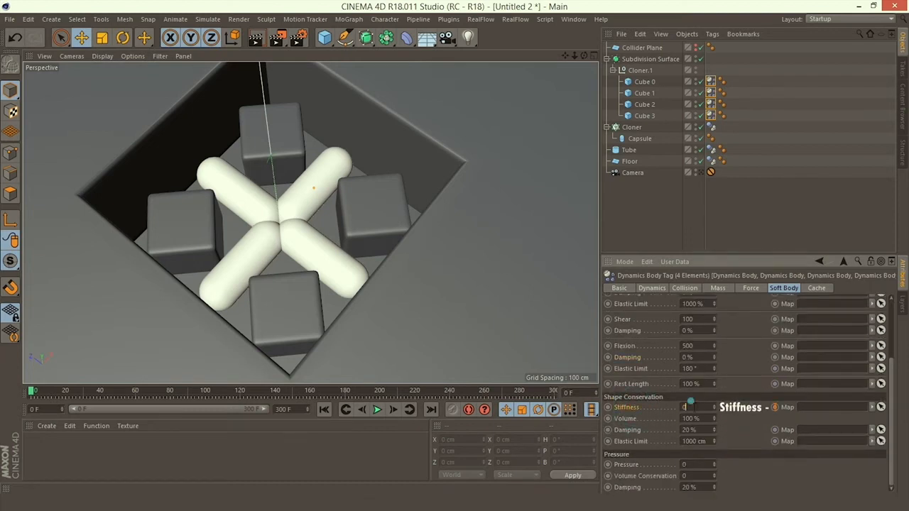
type("1")
key("Return")
left_click(635, 430)
left_click(691, 429)
Step: Set the cubes' Volume Conservation to 5 and Pressure damping to 0%, and deselect the tags
left_click(645, 476)
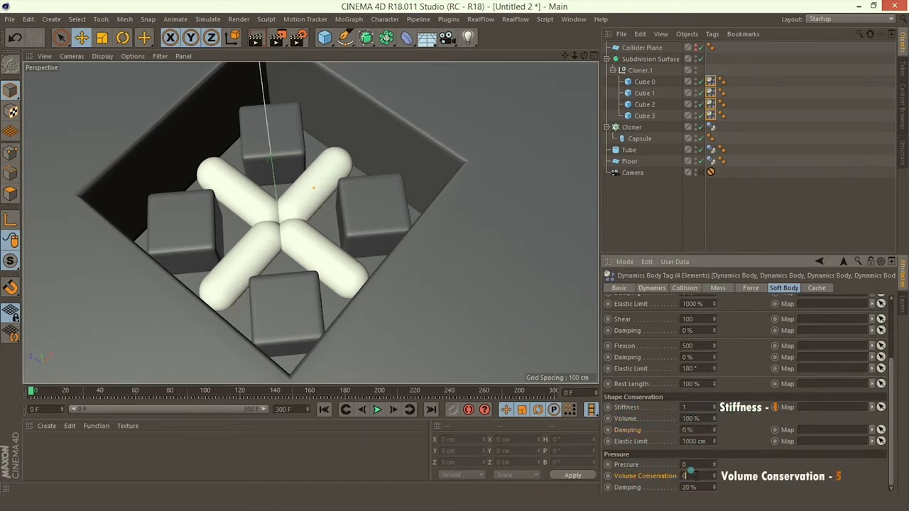
type("5")
left_click(628, 488)
double_click(699, 487)
type("0")
left_click(747, 478)
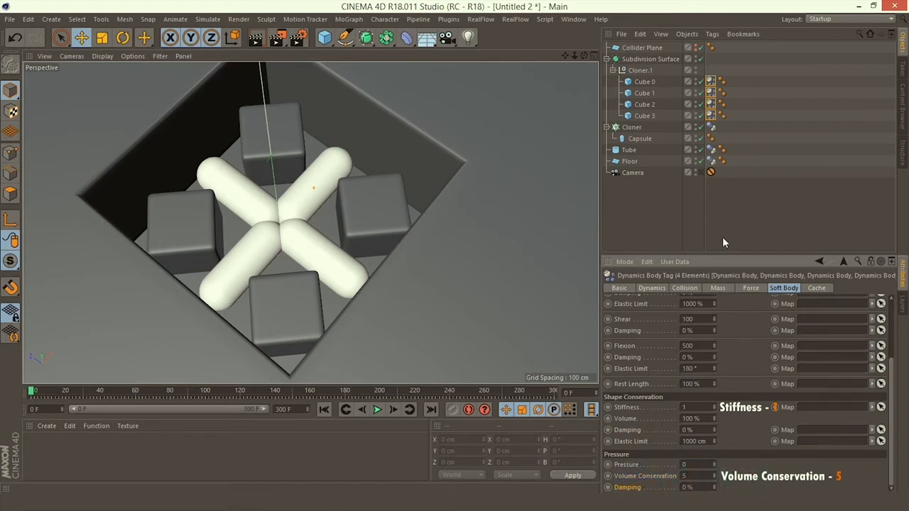
left_click(774, 178)
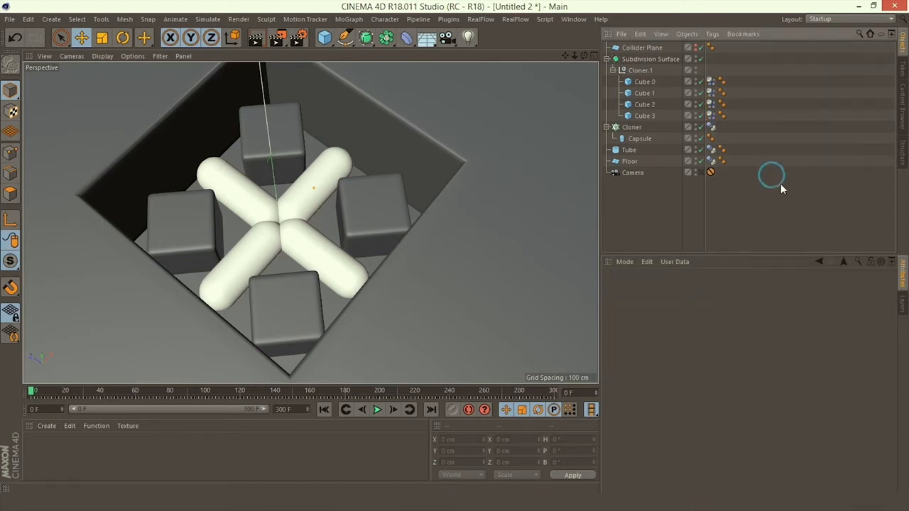
Step: Give the Collider Plane a Collider Body simulation tag
left_click(648, 48)
right_click(648, 49)
mouse_move(686, 140)
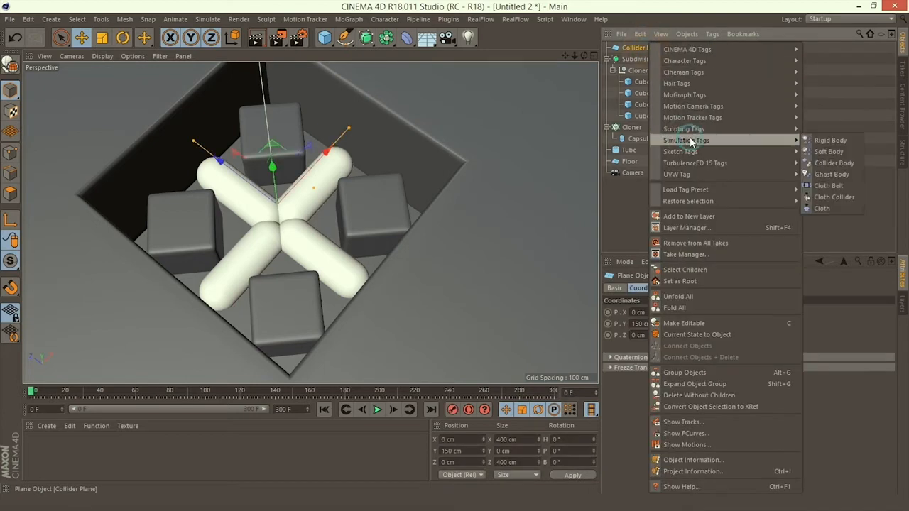
left_click(829, 163)
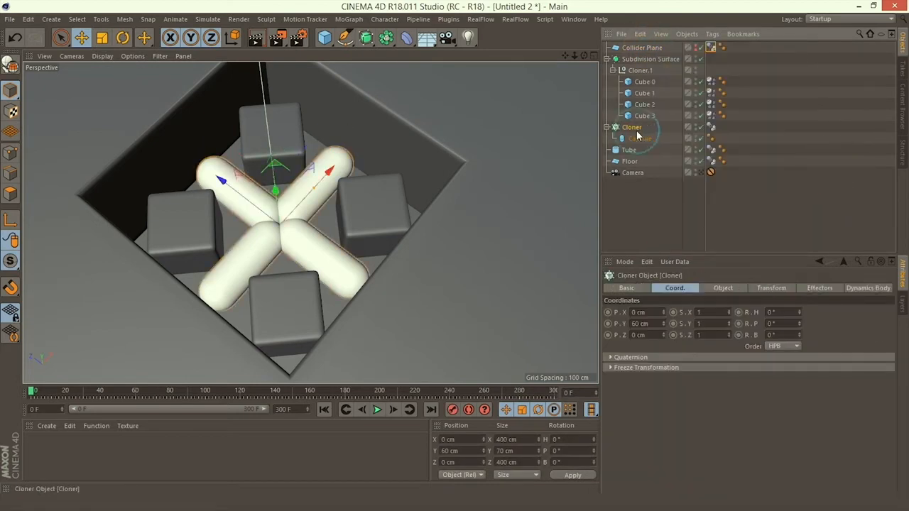
Step: Add an XPresso tag to the capsule Cloner and place the Cloner as a node in its graph
right_click(638, 134)
mouse_move(670, 56)
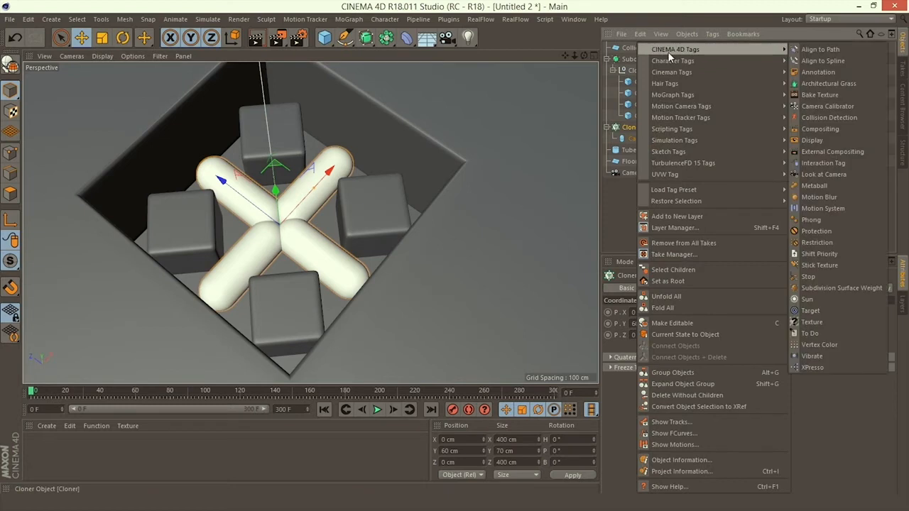
left_click(813, 367)
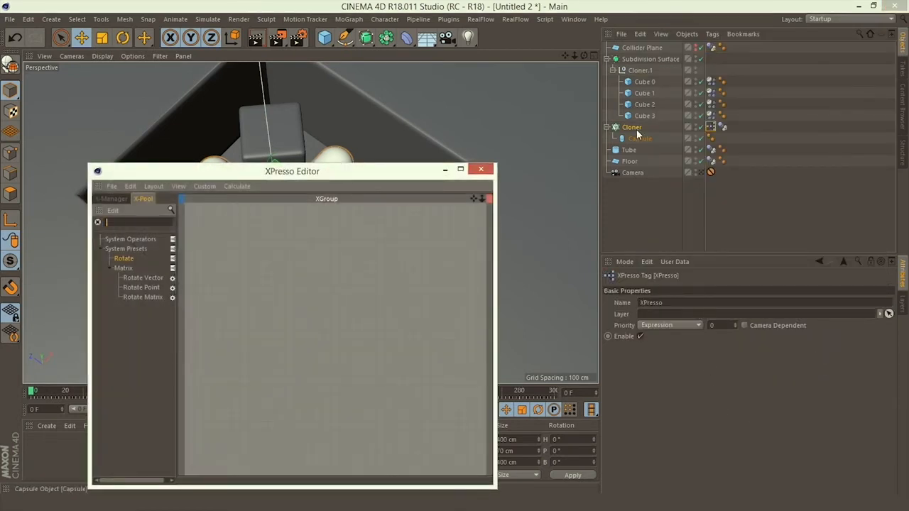
left_click_drag(637, 131, 467, 253)
left_click_drag(412, 273, 398, 275)
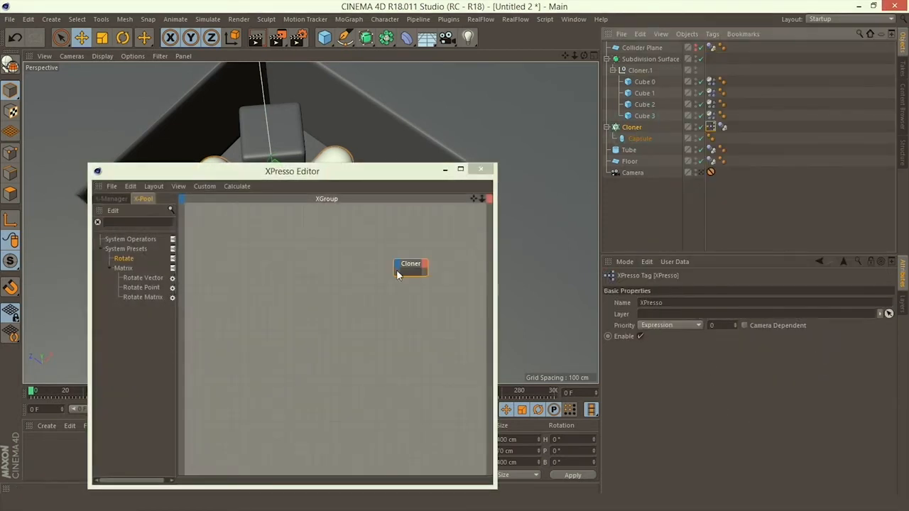
Step: Add the Rotate preset to the graph and connect its Rotation output to the Cloner's Rotation . H input
left_click(148, 222)
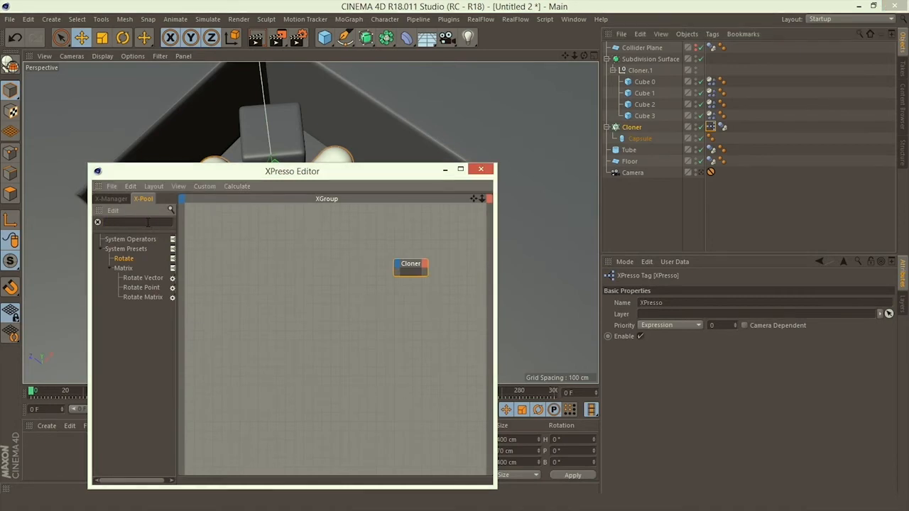
type("rotate")
left_click_drag(124, 258, 397, 263)
left_click(272, 268)
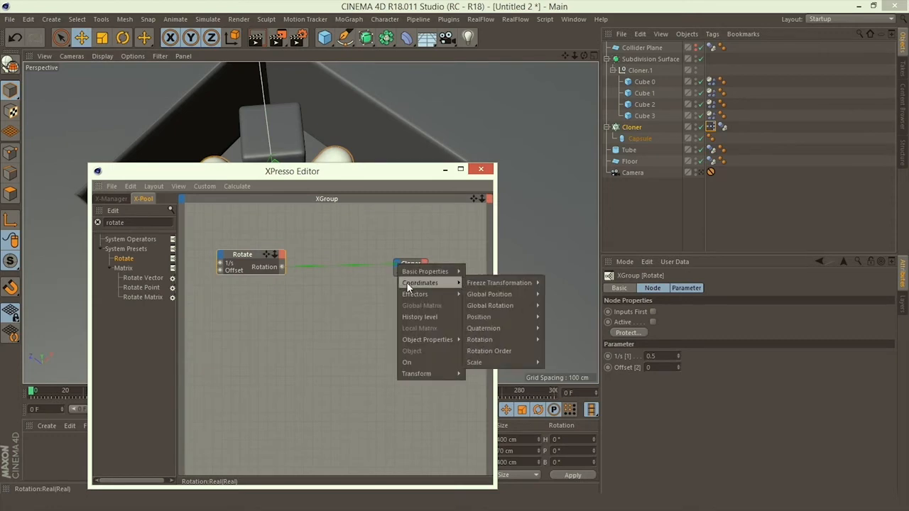
mouse_move(412, 274)
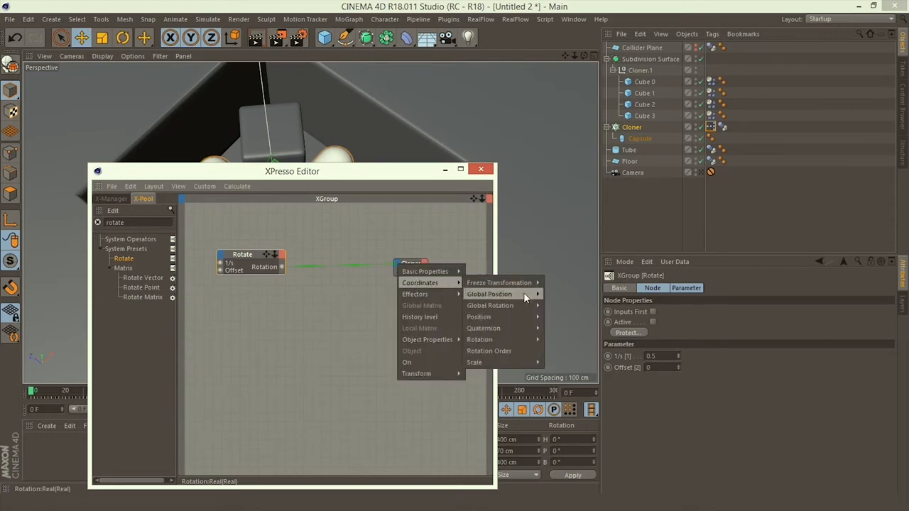
mouse_move(497, 340)
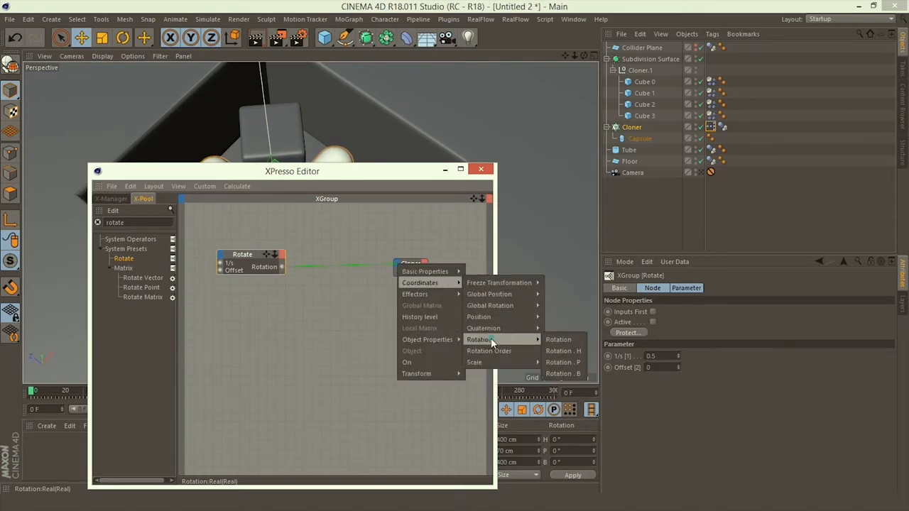
left_click(576, 351)
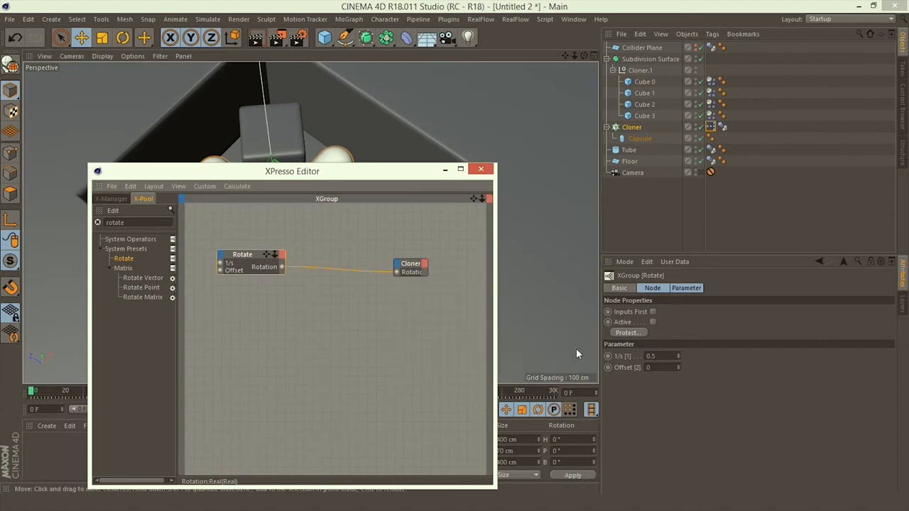
left_click(304, 300)
Step: Play the simulation to preview the rotating capsules, return to the first frame and minimise the XPresso Editor
left_click_drag(290, 178, 688, 234)
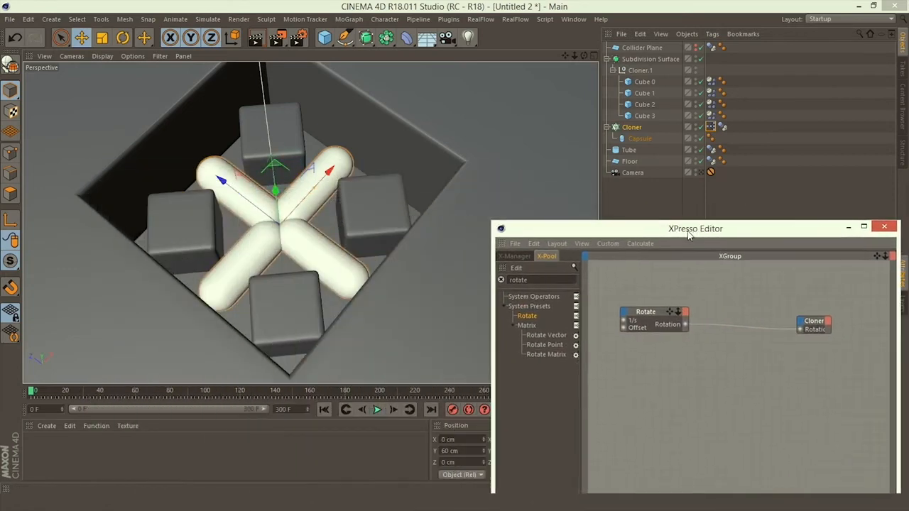
left_click(378, 410)
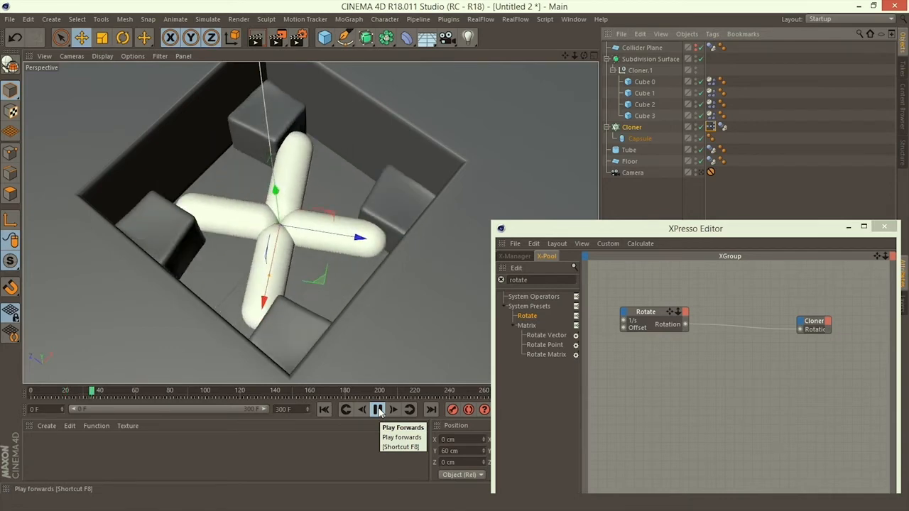
left_click(379, 410)
left_click(347, 411)
left_click_drag(578, 231, 332, 144)
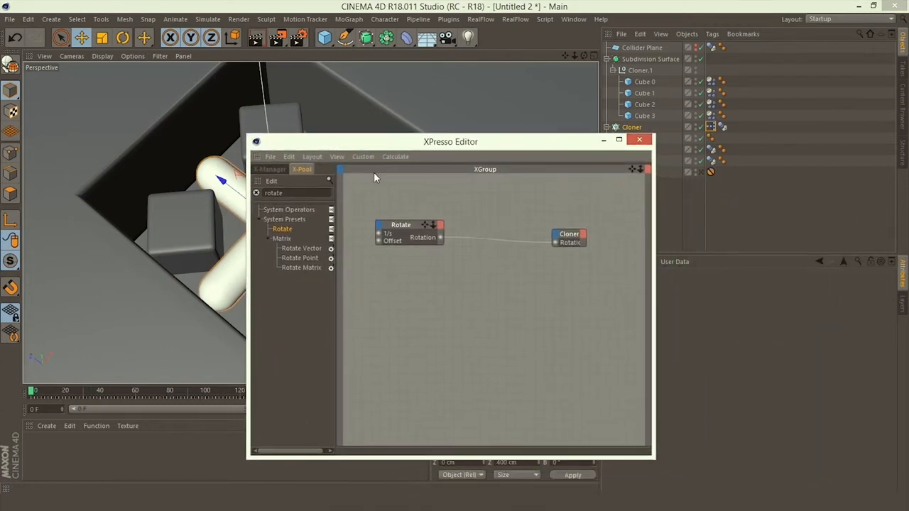
left_click(603, 140)
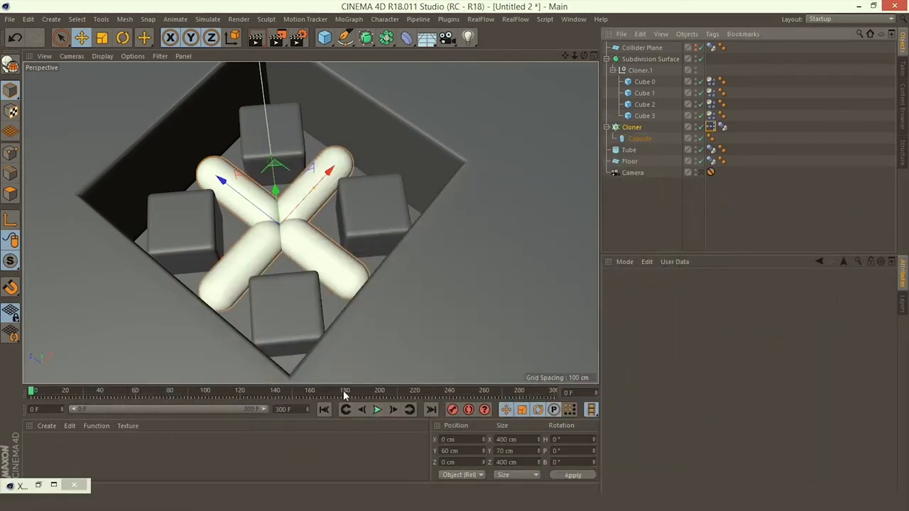
Step: Select the dynamics tags of the Collider Plane, all four cubes, Cloner, Tube and Floor together and bake them with Bake Object
left_click(711, 49)
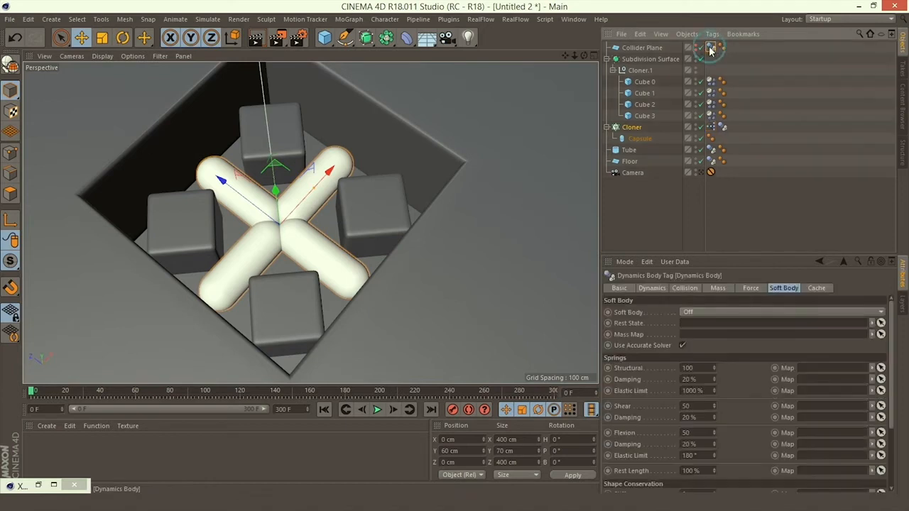
left_click(710, 82, "shift")
left_click(711, 94, "shift")
left_click(711, 105, "shift")
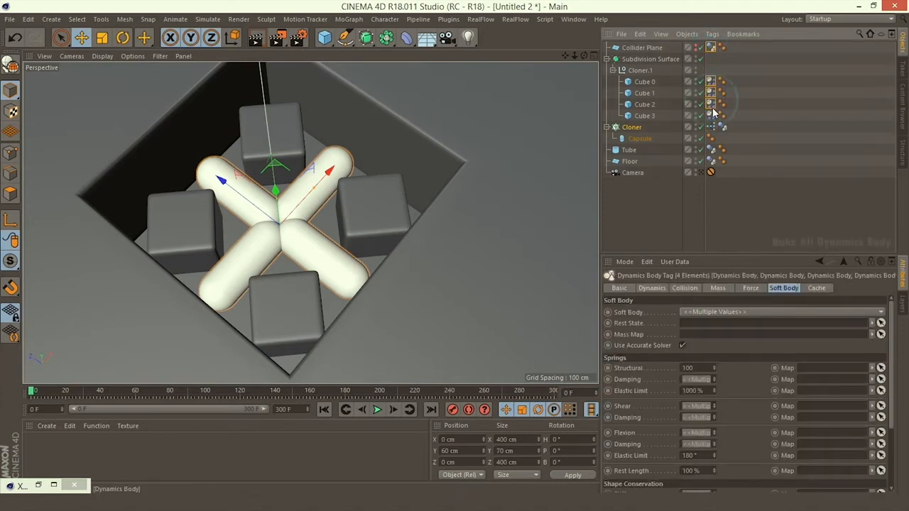
left_click(711, 116, "shift")
left_click(722, 128, "shift")
left_click(711, 149, "shift")
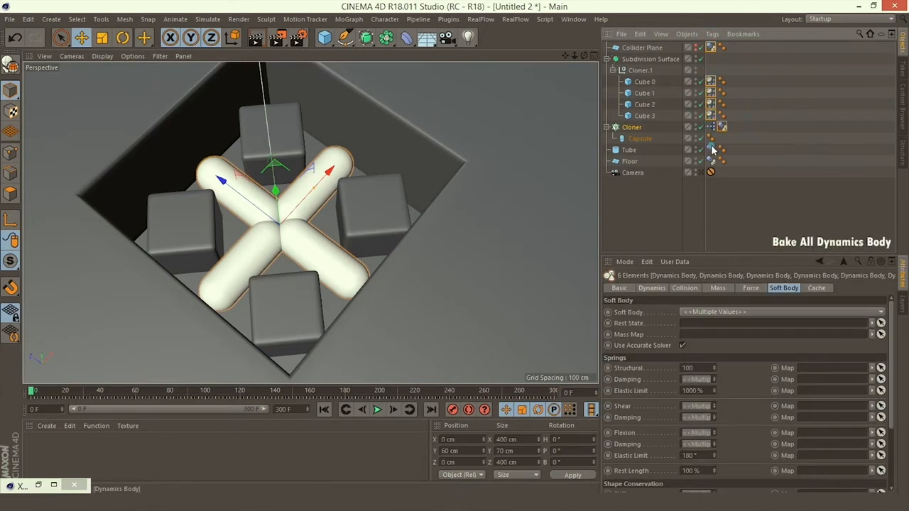
left_click(710, 161, "shift")
left_click(817, 288)
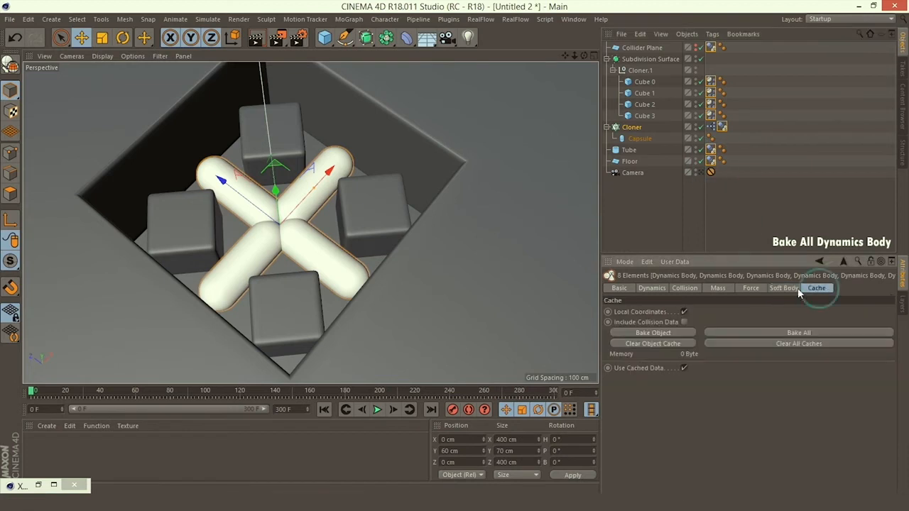
left_click(660, 332)
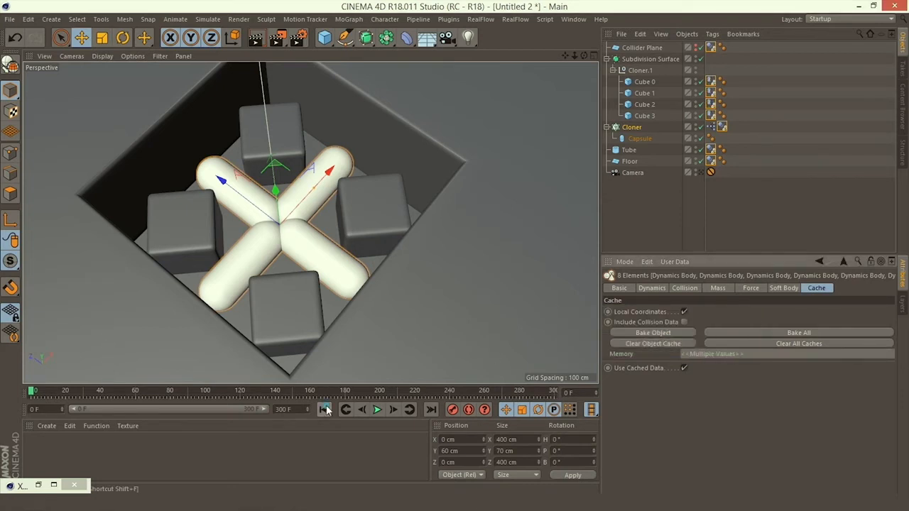
Step: Play the baked simulation, return to the first frame and close the minimised XPresso Editor
left_click(378, 410)
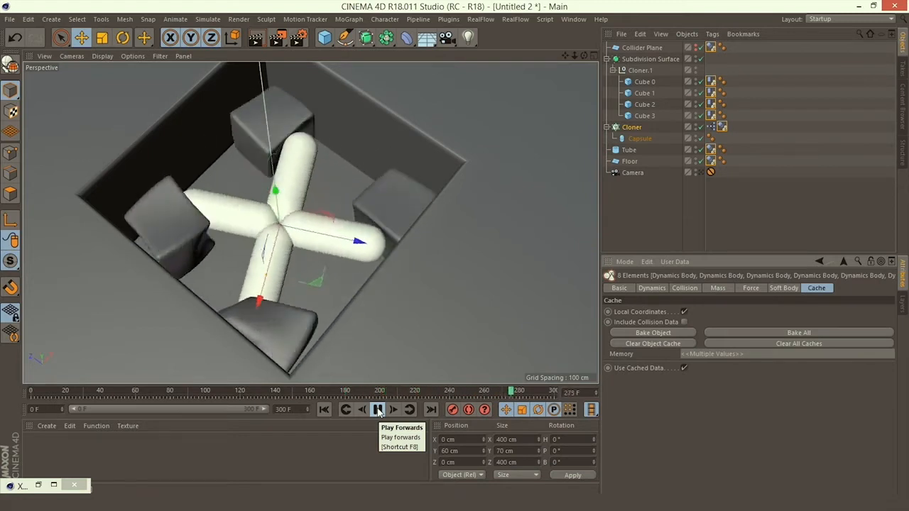
left_click(378, 410)
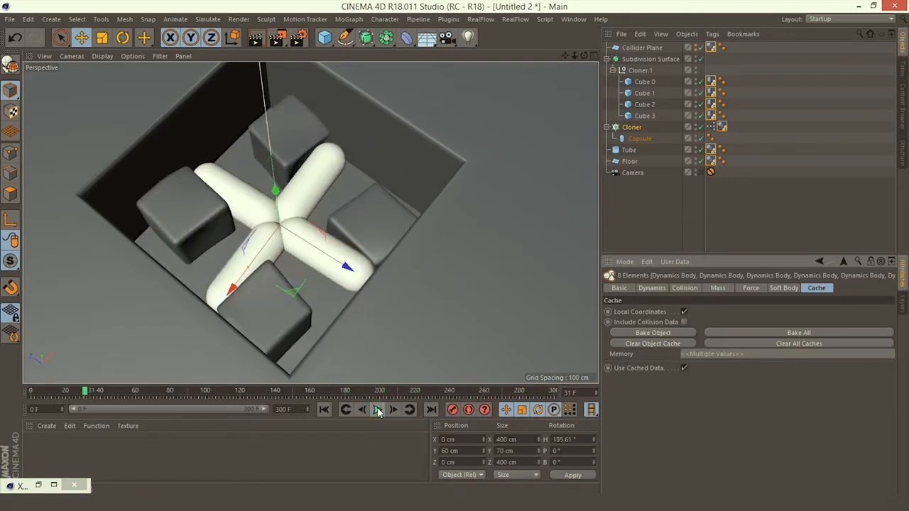
left_click(324, 409)
scroll(348, 313, "down", 3)
middle_click_drag(348, 313, 340, 270, "alt")
left_click(74, 486)
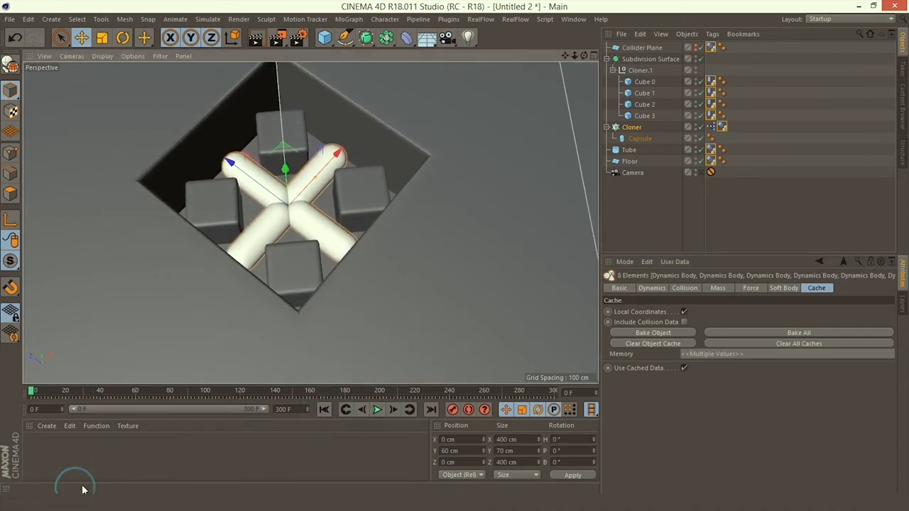
Step: Create a material named Tube and load the Checkerboard surface shader as its Color texture
double_click(50, 449)
double_click(36, 447)
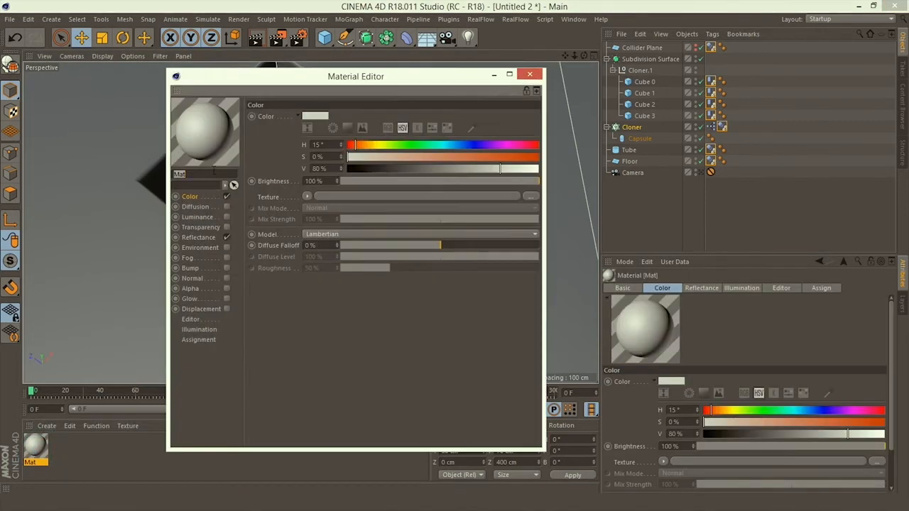
type("Tube")
key("Return")
left_click(307, 197)
mouse_move(319, 440)
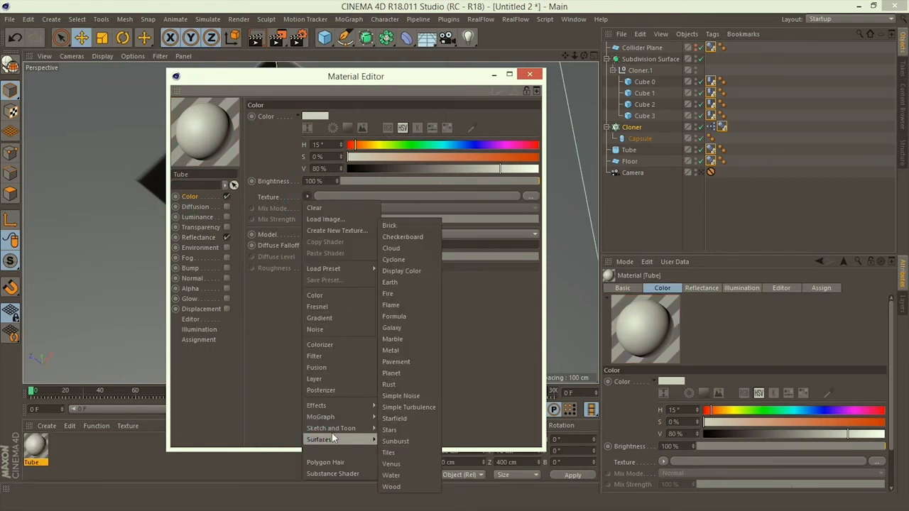
left_click(410, 236)
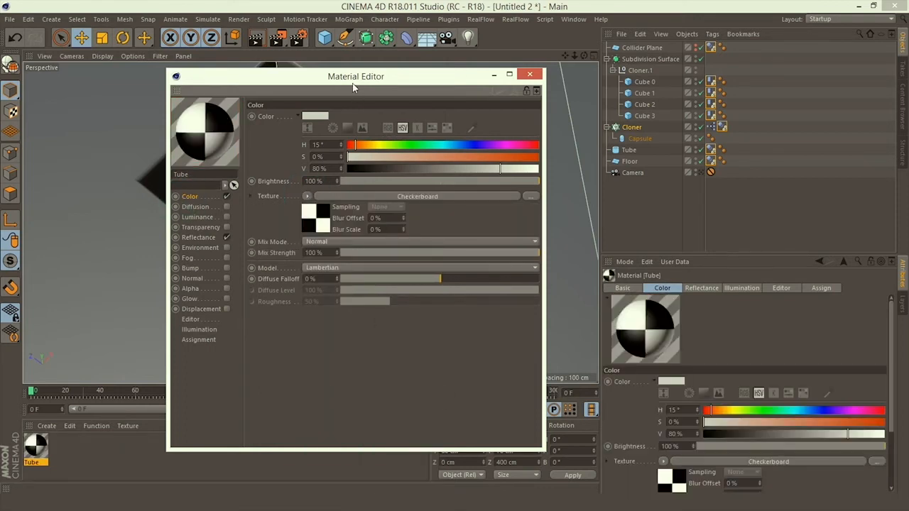
Step: Apply the Tube material to the Tube object and select that object, keeping the Material Editor clear of the view
left_click_drag(353, 78, 420, 266)
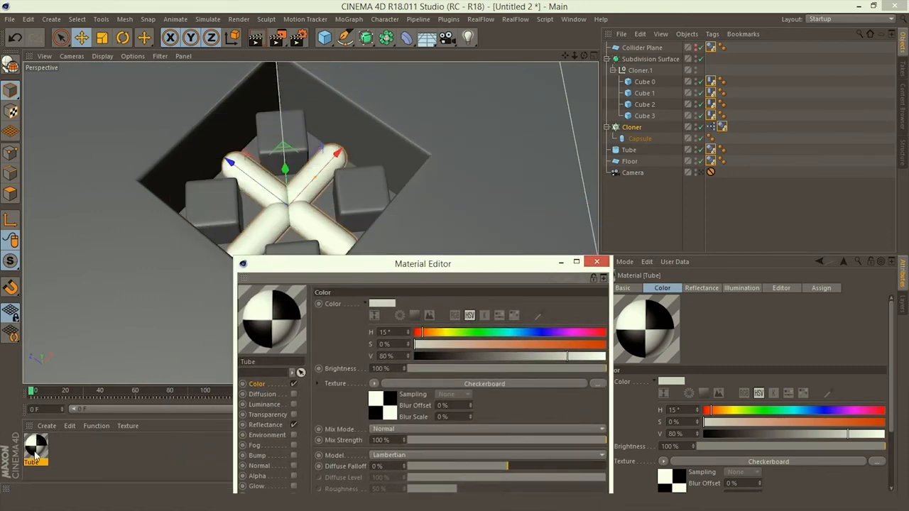
mouse_move(35, 454)
left_mouse_down()
mouse_move(527, 226)
mouse_move(625, 151)
left_mouse_up()
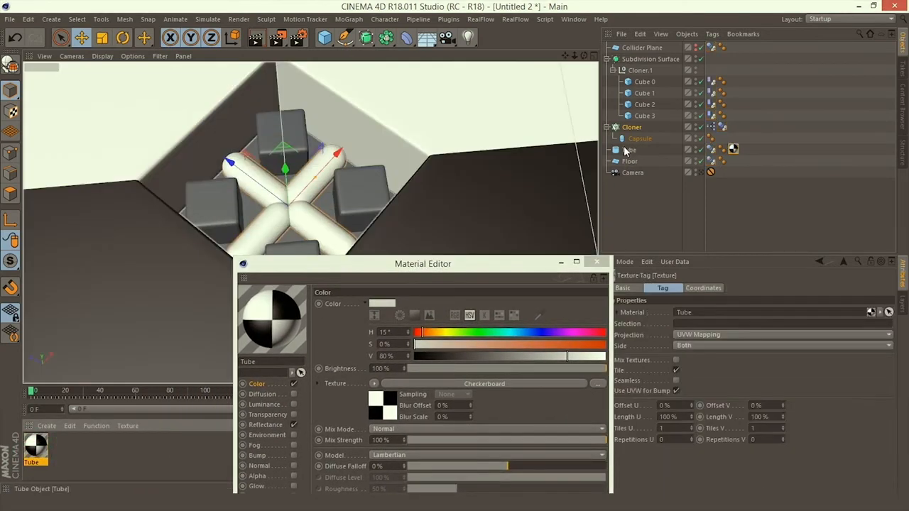
left_click(639, 206)
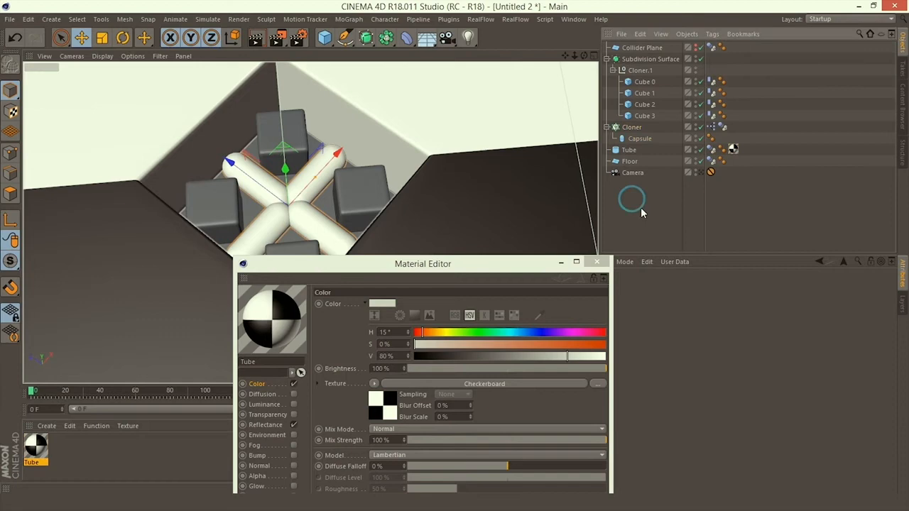
left_click(635, 154)
left_click_drag(484, 263, 643, 179)
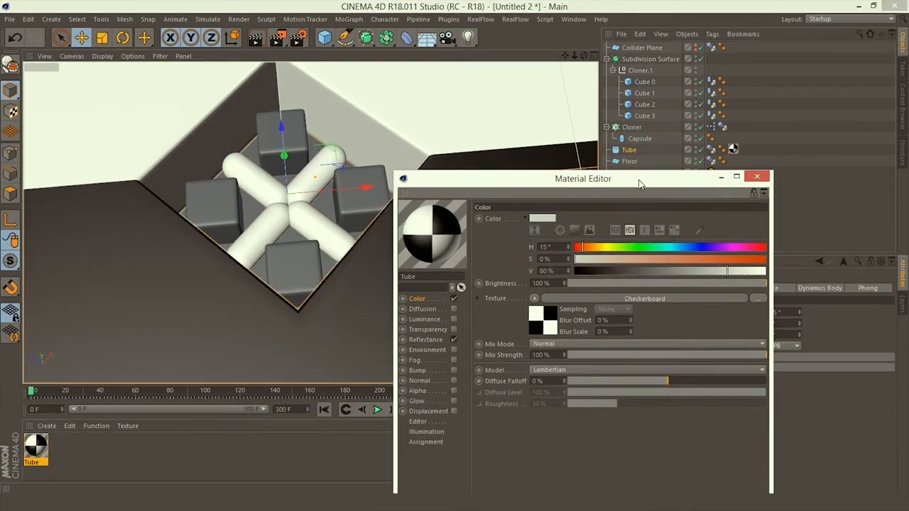
Step: Set the Checkerboard shader's Color 1 to orange with hue 15° and saturation 75%
left_click(546, 329)
left_click(535, 297)
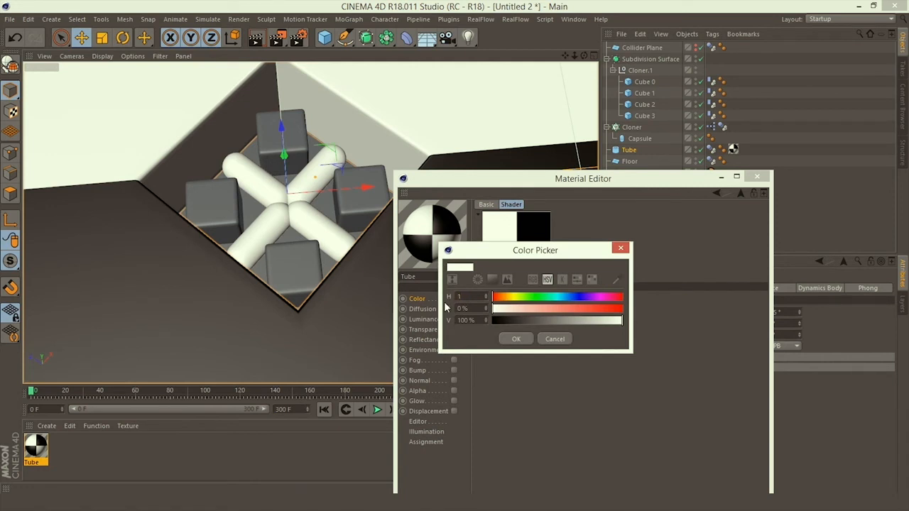
key("Tab")
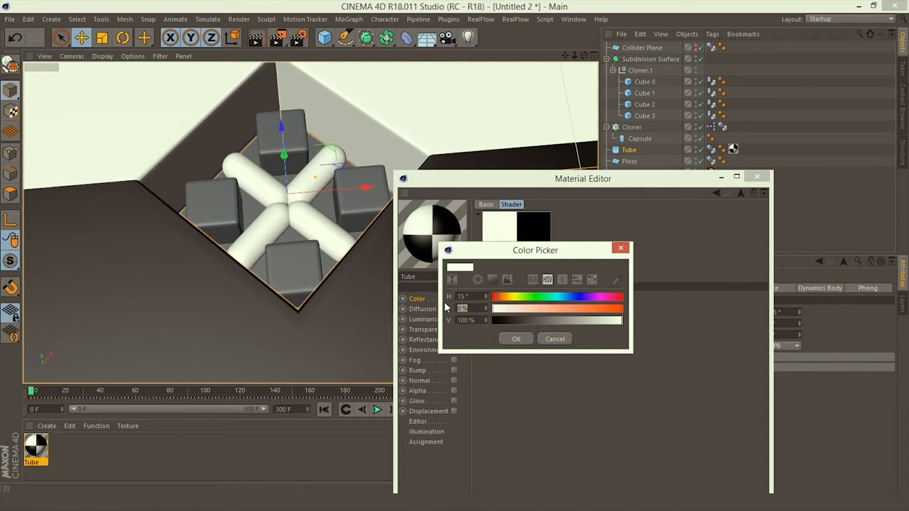
type("75")
key("Return")
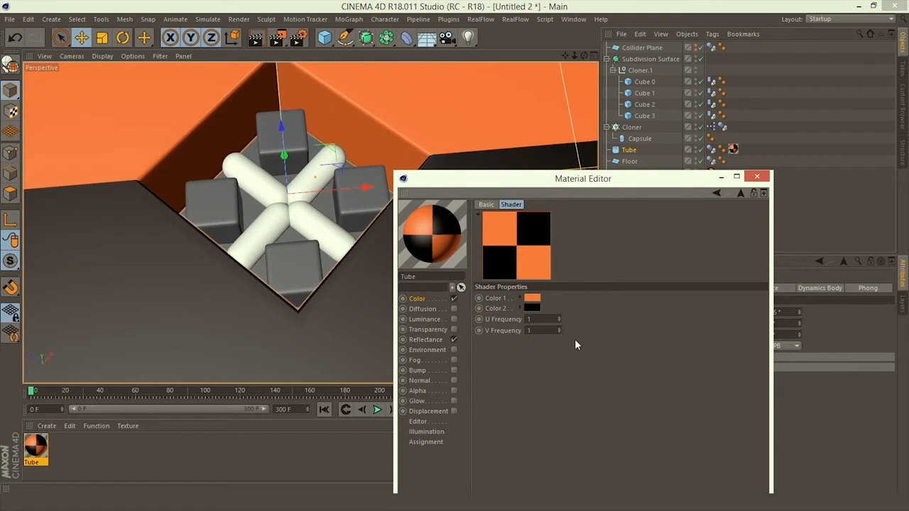
Step: Set the Checkerboard shader's Color 2 to dark grey with a value of 10%
left_click(532, 309)
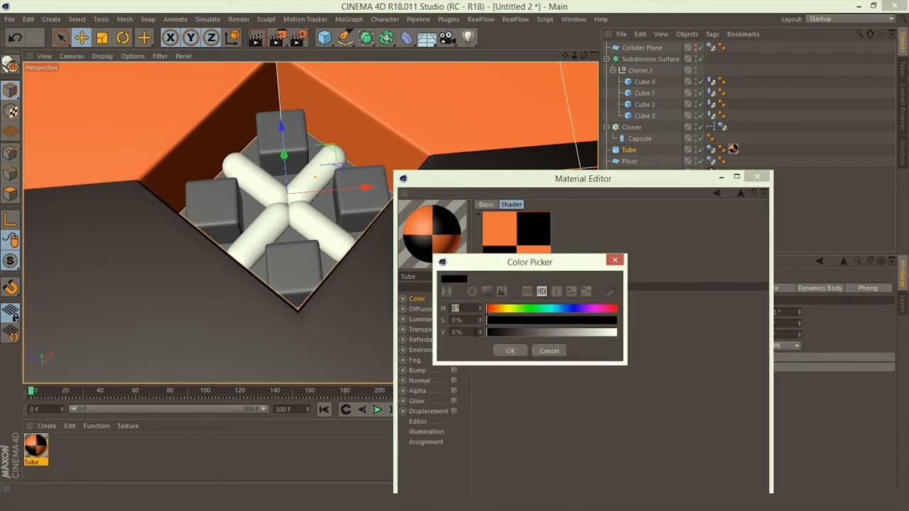
left_click_drag(470, 331, 414, 343)
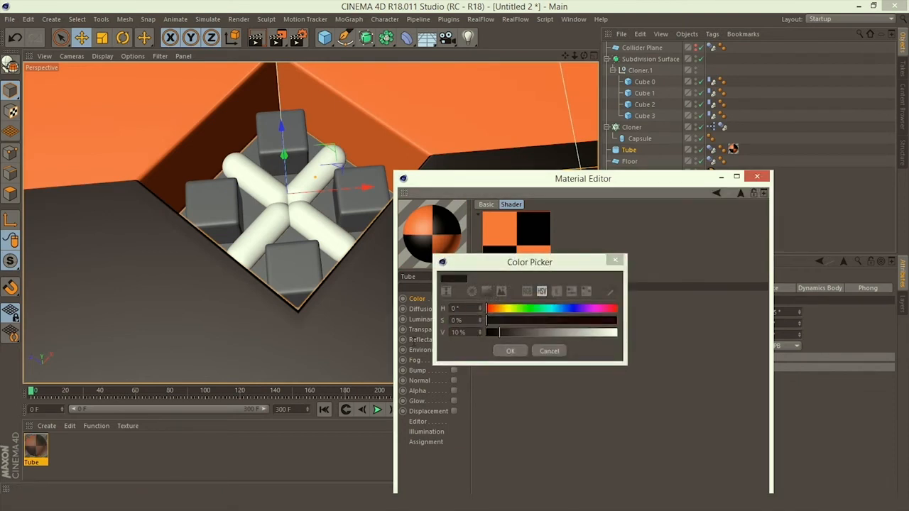
key("Return")
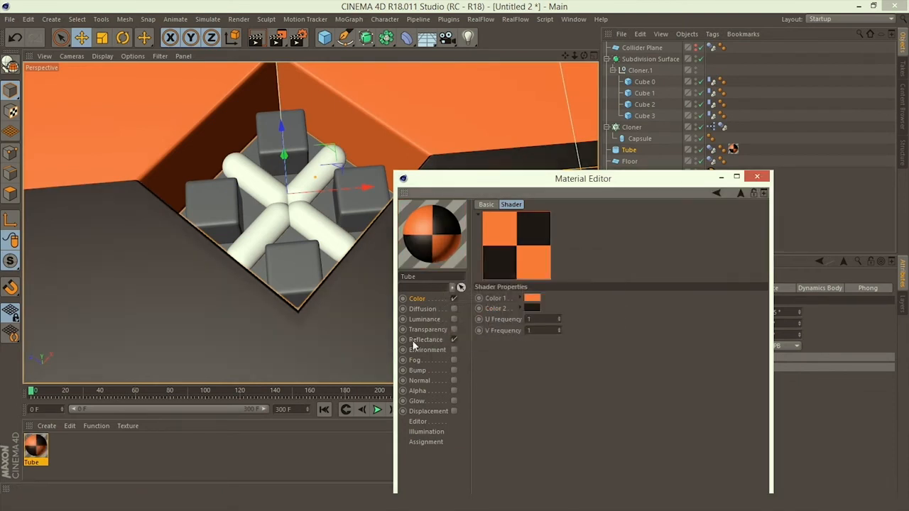
left_click(534, 308)
left_click(526, 350)
Step: Add a Specular - Blinn (Legacy) layer and a Reflection (Legacy) layer to the Tube material's Reflectance
left_click(418, 340)
left_click(488, 243)
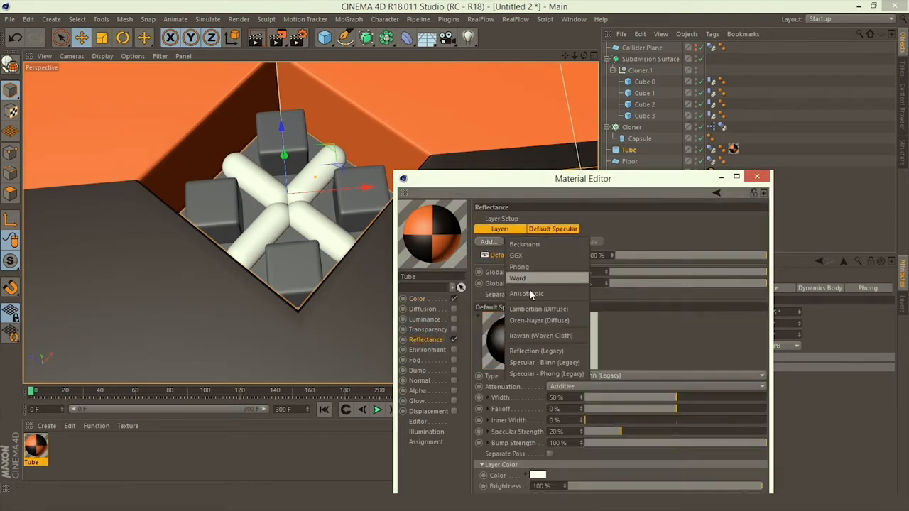
left_click(552, 363)
left_click(491, 242)
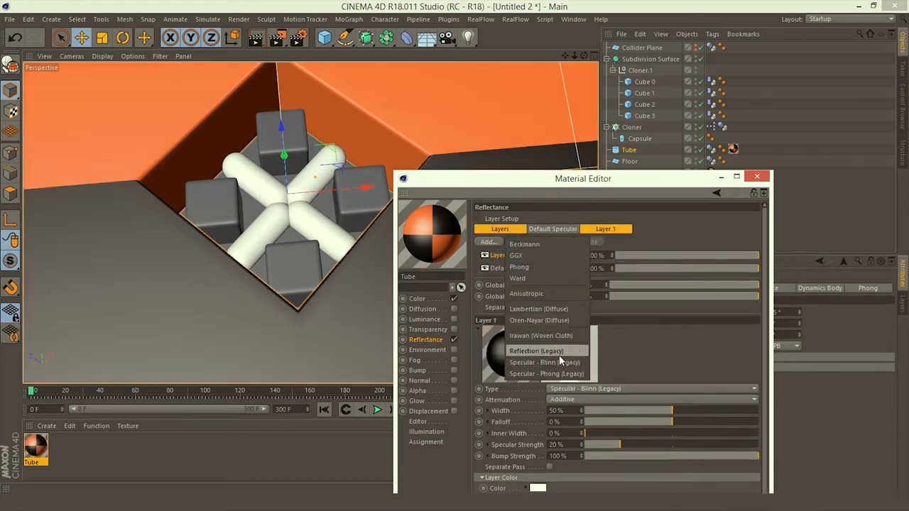
left_click(538, 351)
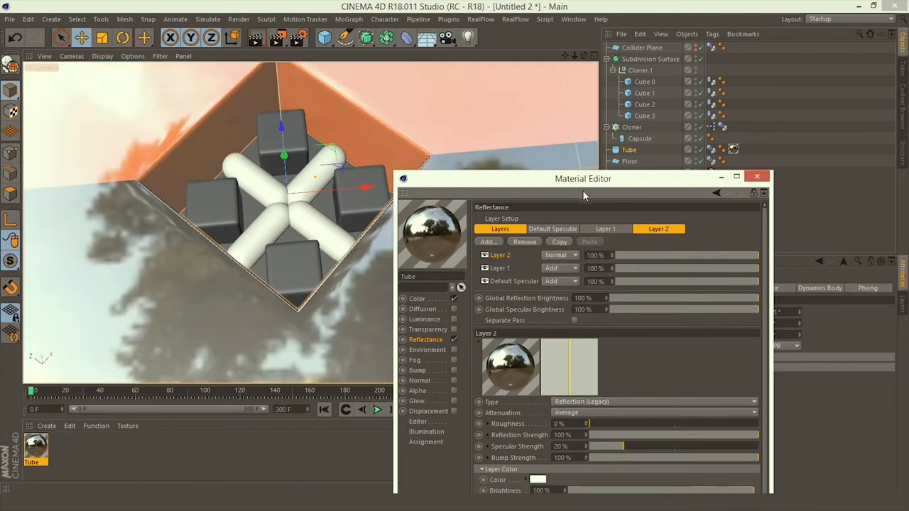
Step: Set the Tube material's reflection layer color brightness to 15% and close the Material Editor
left_click_drag(582, 185, 614, 110)
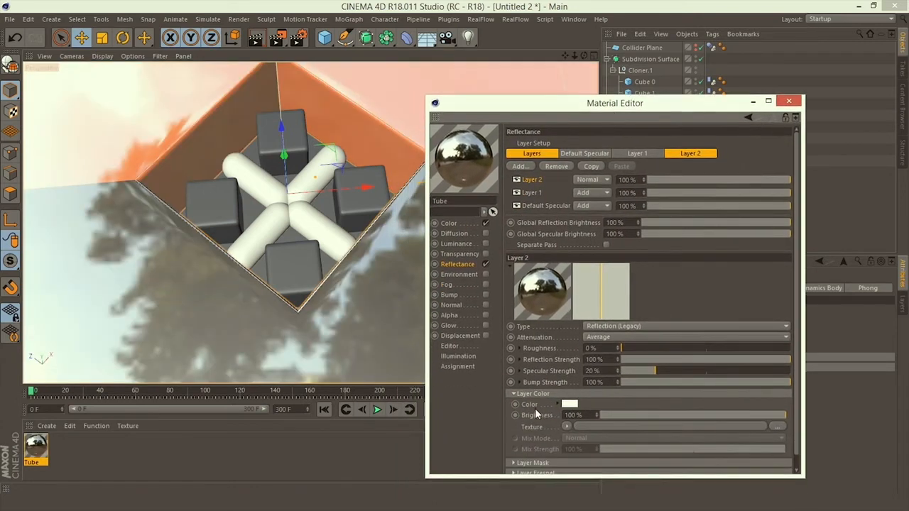
left_click_drag(586, 416, 550, 415)
type("15")
key("Return")
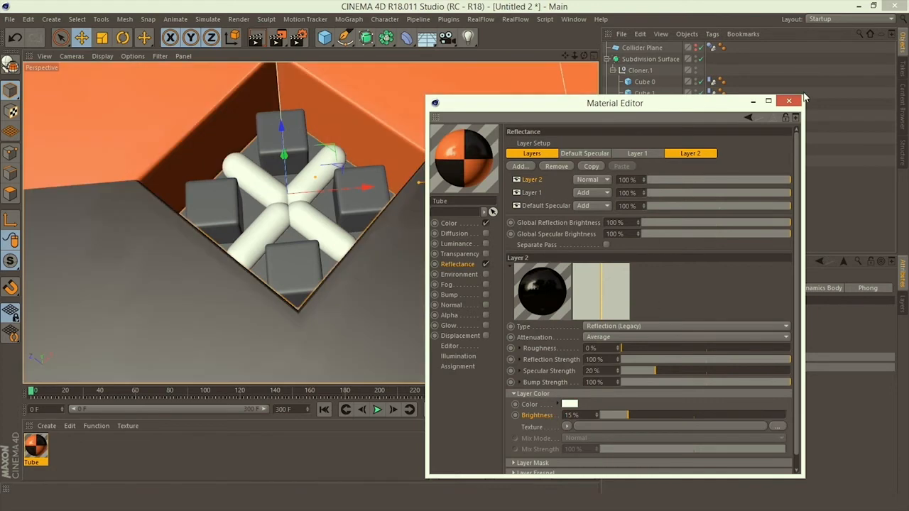
left_click(789, 100)
Step: Create another material, open it for editing and name it Capsule
double_click(62, 459)
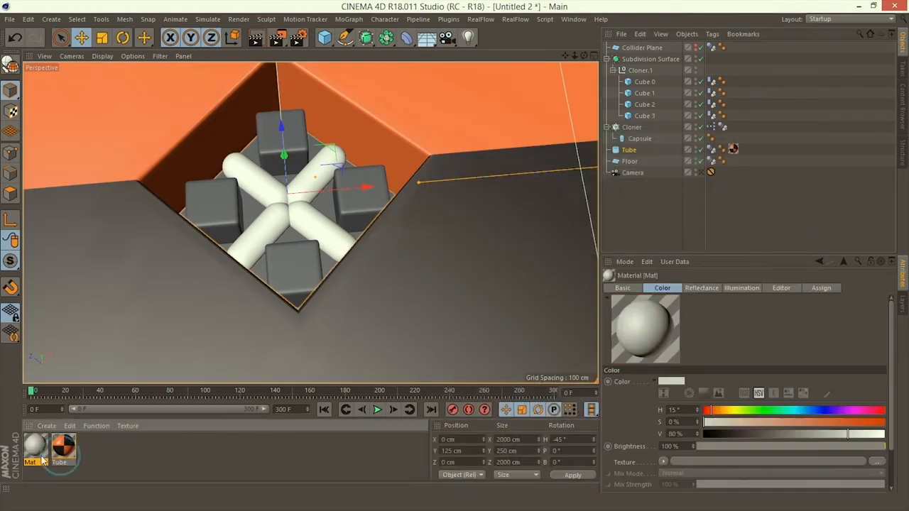
double_click(36, 449)
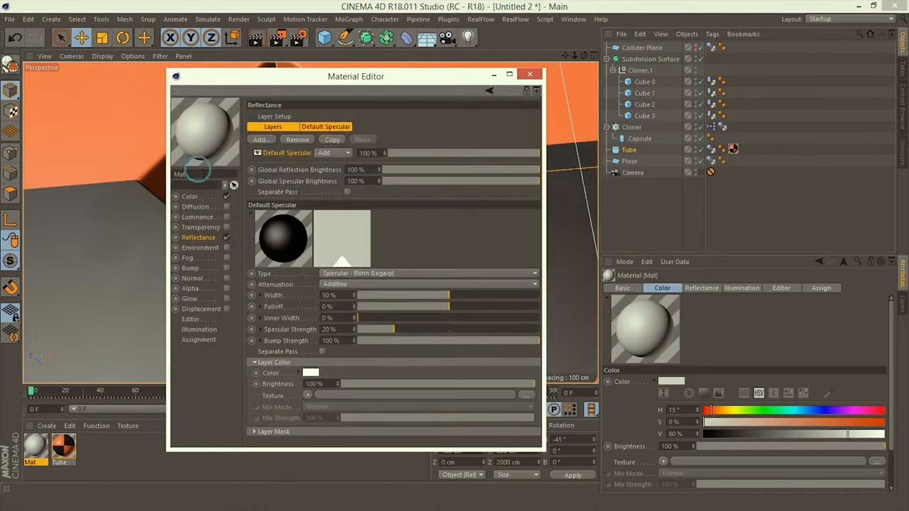
double_click(196, 172)
type("c")
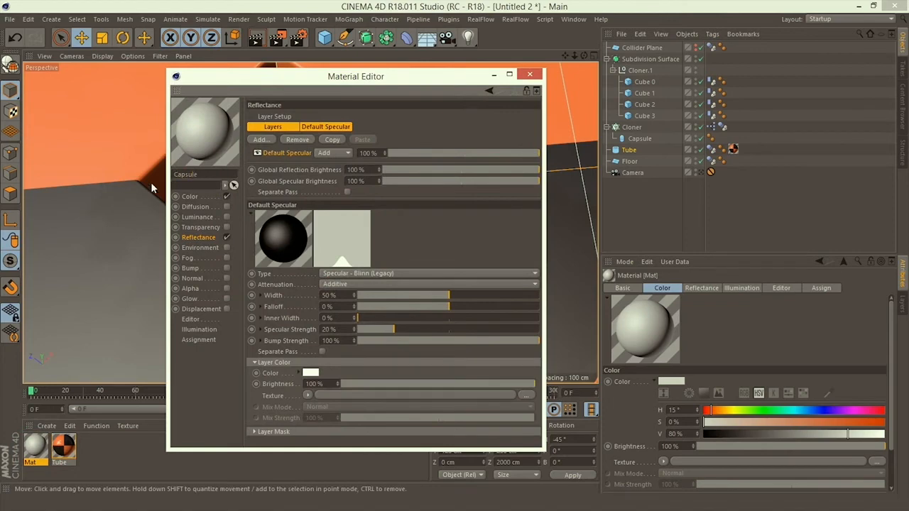
Step: Set the Capsule material's color to hue 0° and value 90%
left_click(191, 196)
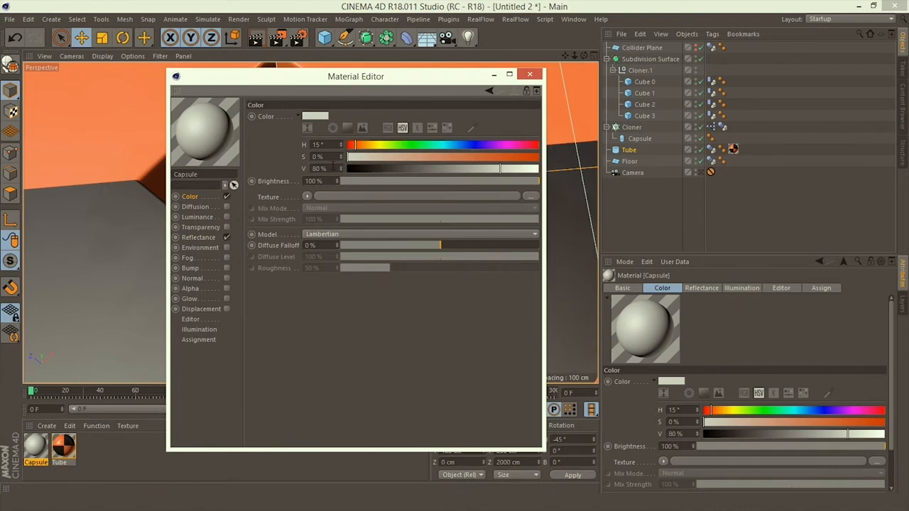
left_click_drag(333, 167, 277, 149)
type("90")
key("Return")
type("0")
key("Return")
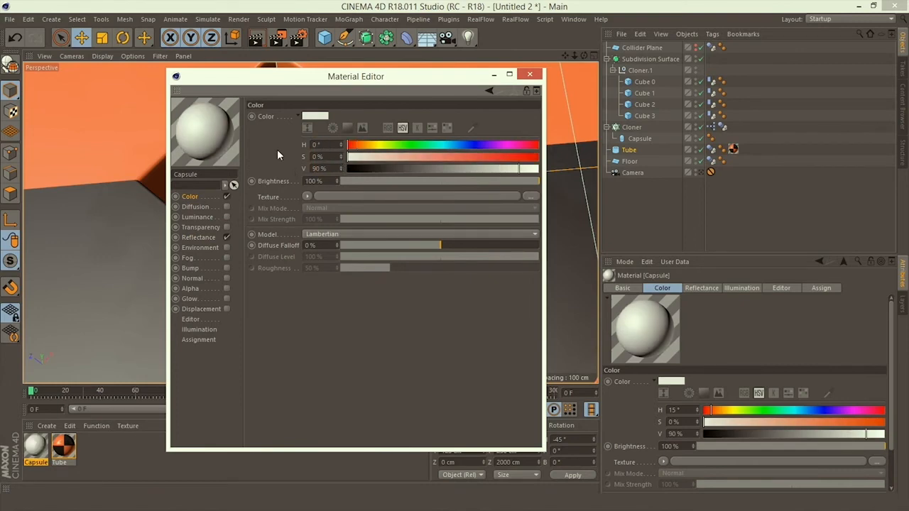
Step: Add a Specular - Blinn (Legacy) layer and a Reflection (Legacy) layer to the Capsule material's Reflectance
left_click(199, 237)
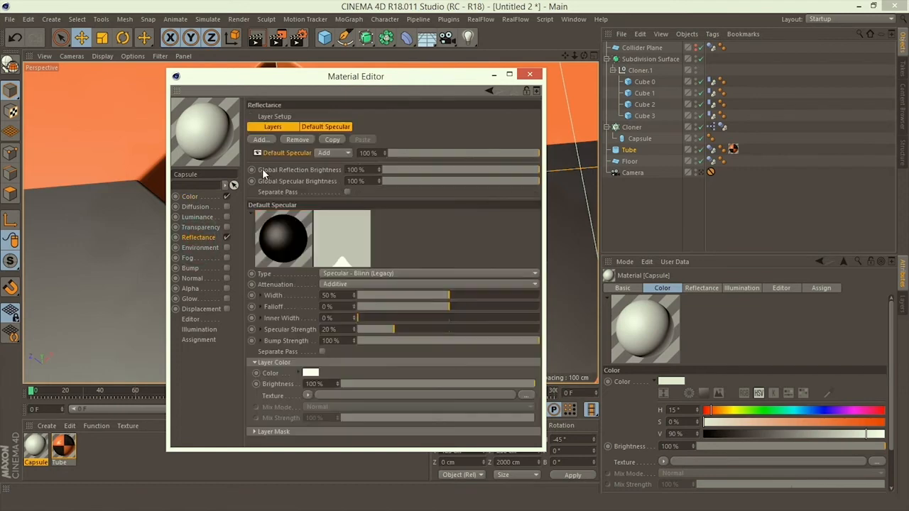
left_click(261, 139)
left_click(317, 259)
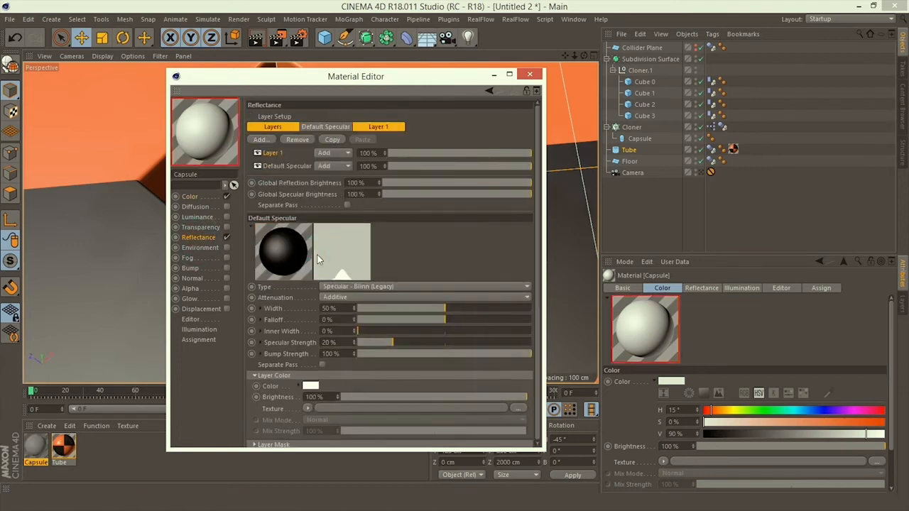
left_click(263, 140)
left_click(329, 245)
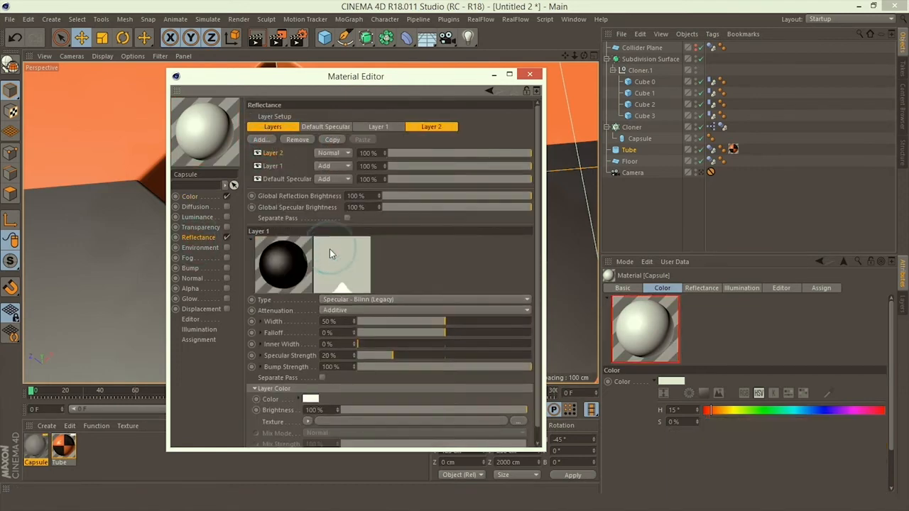
Step: Set the Capsule material's reflection layer color brightness to 15% and apply the material to the Cloner holding the capsule
double_click(321, 388)
type("15")
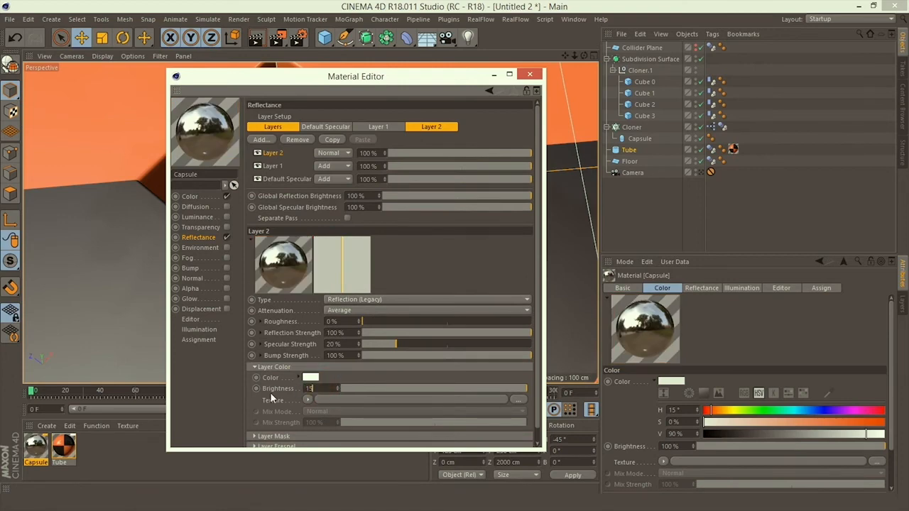
key("Return")
left_click(529, 74)
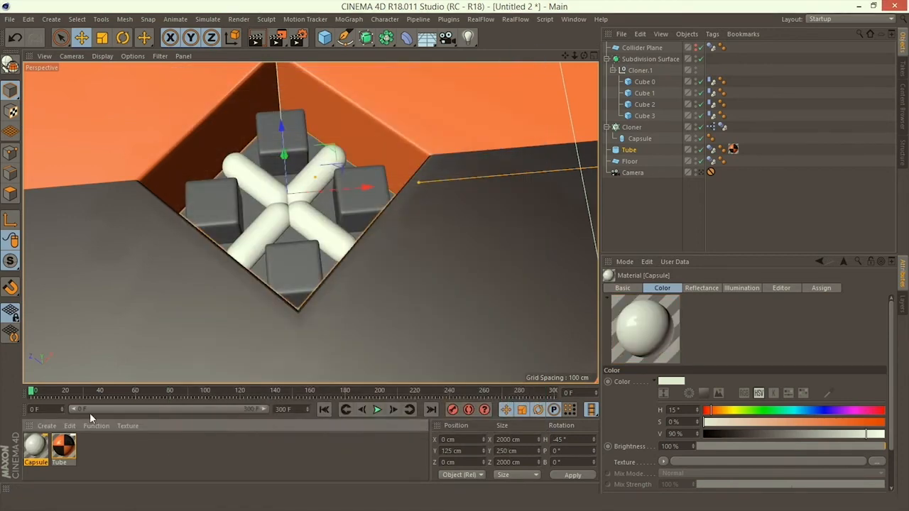
left_click_drag(33, 447, 632, 128)
Step: Create another material, open it for editing and name it Cube 1
double_click(139, 454)
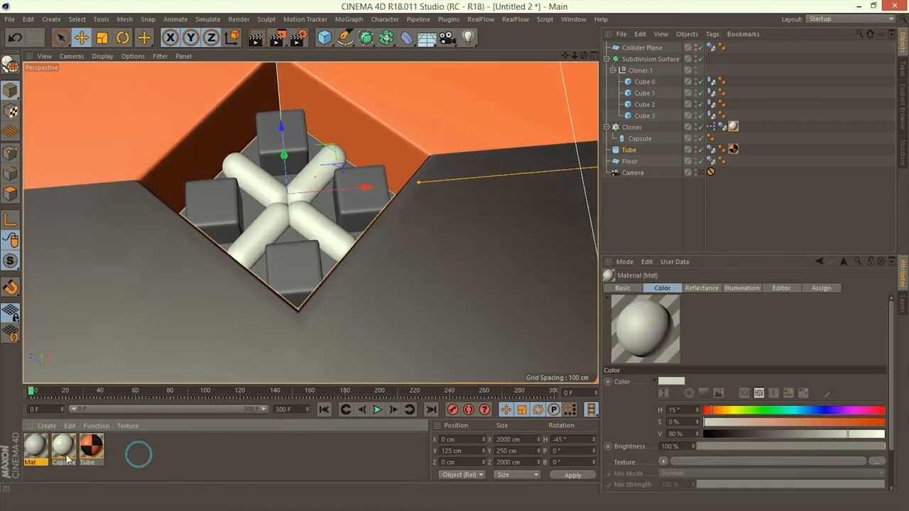
double_click(35, 448)
left_click(198, 173)
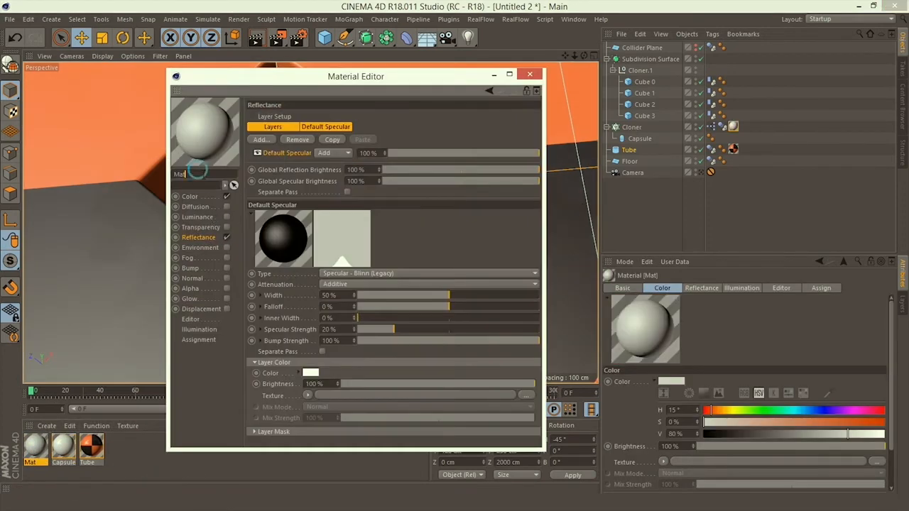
left_click_drag(197, 174, 171, 177)
key("BackSpace")
type("Cube 1")
key("Return")
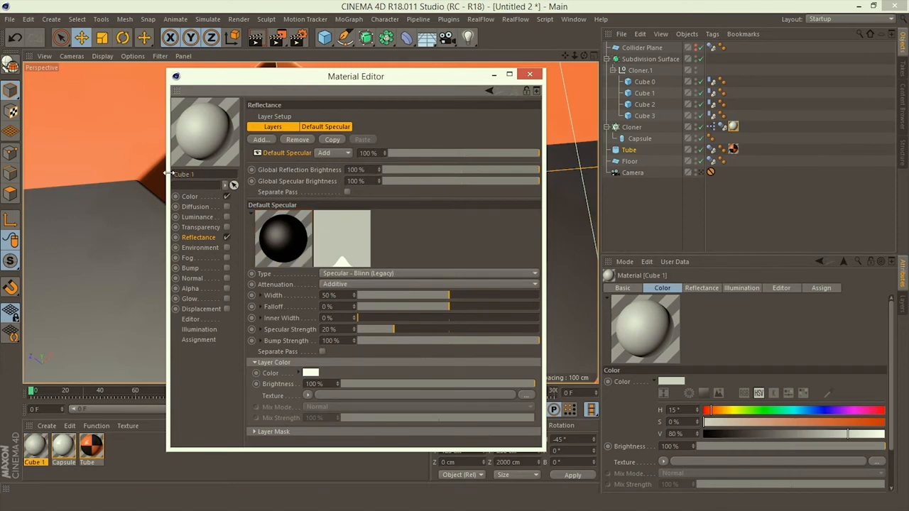
Step: Set the Cube 1 material's color to hue 15°, saturation 80% and value 100%
left_click(190, 198)
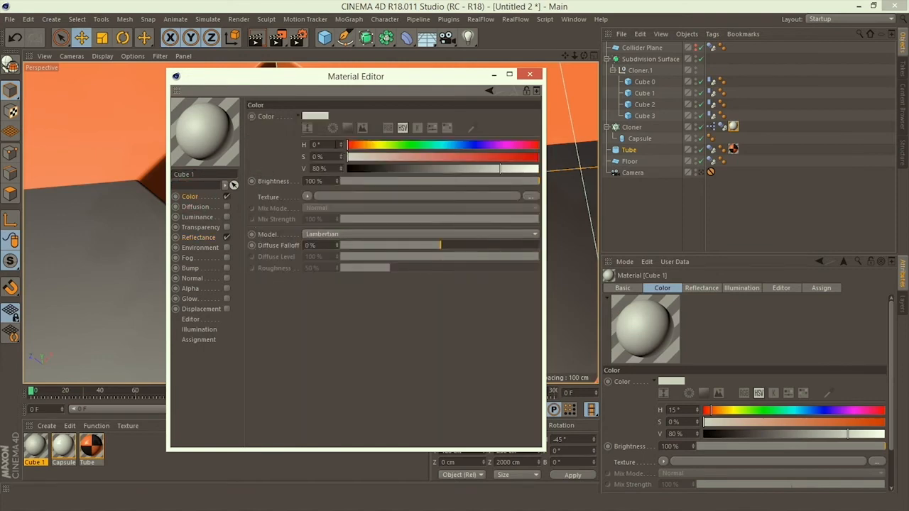
double_click(317, 144)
key("Tab")
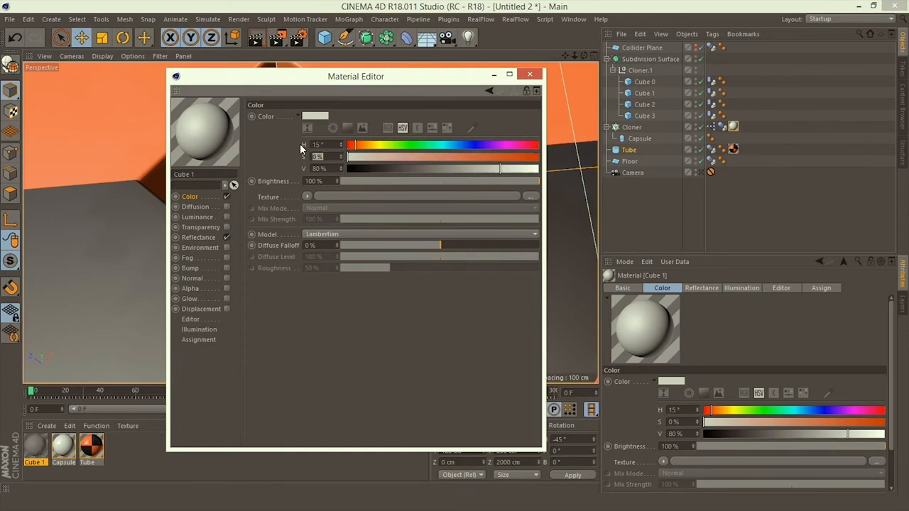
type("80")
key("Tab")
type("100")
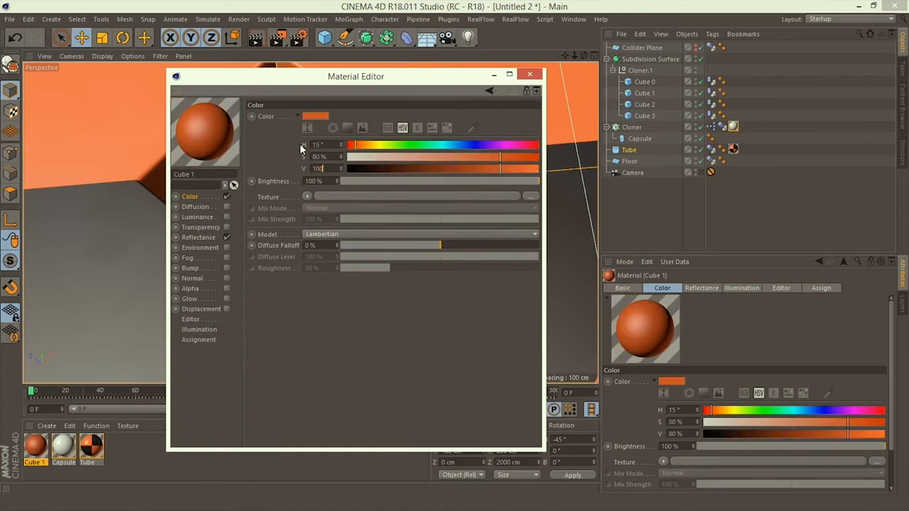
key("Return")
Step: Add a Specular - Blinn (Legacy) layer and a Reflection (Legacy) layer to the Cube 1 material's Reflectance
left_click(198, 238)
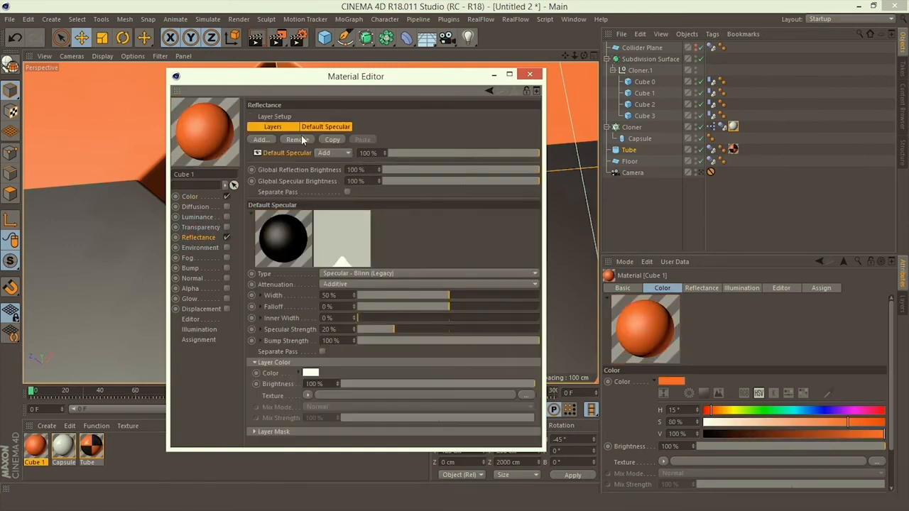
left_click(266, 140)
left_click(317, 260)
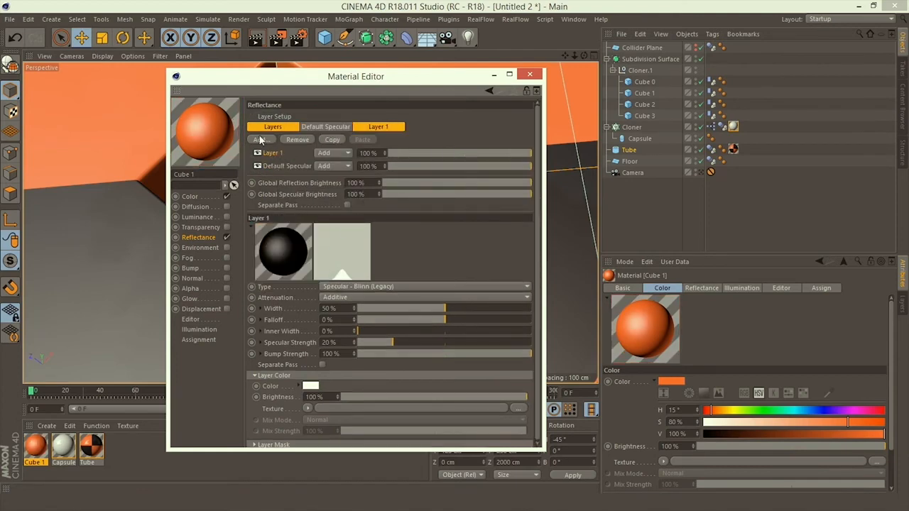
left_click(262, 140)
left_click(323, 250)
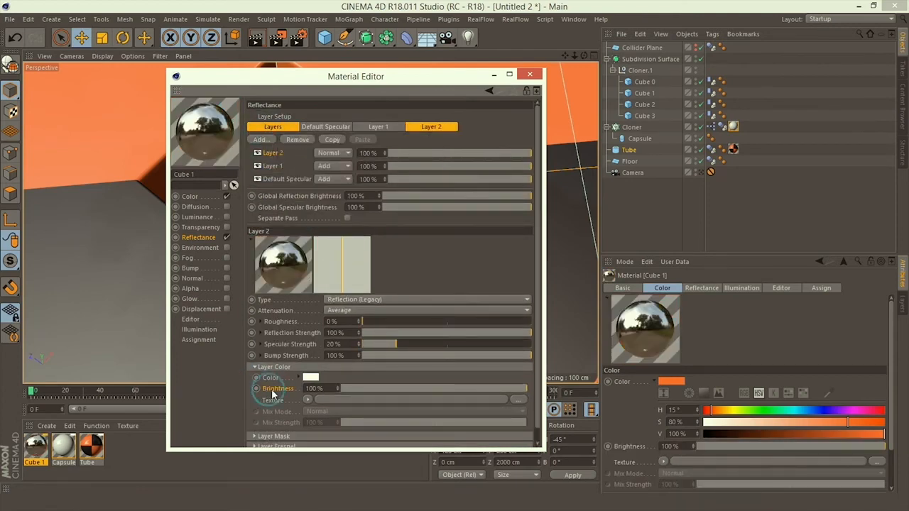
Step: Set the Cube 1 material's reflection layer color brightness to 15% and close the Material Editor
double_click(315, 388)
type("15")
key("Return")
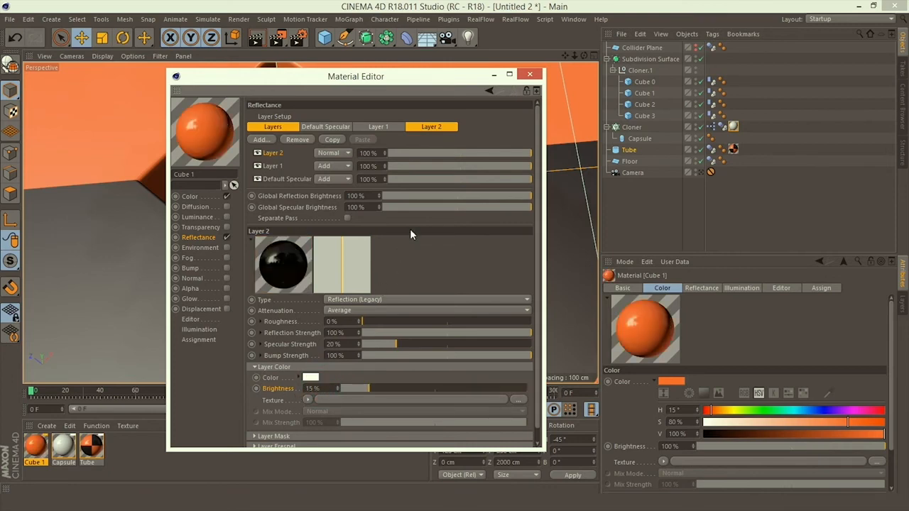
left_click(529, 74)
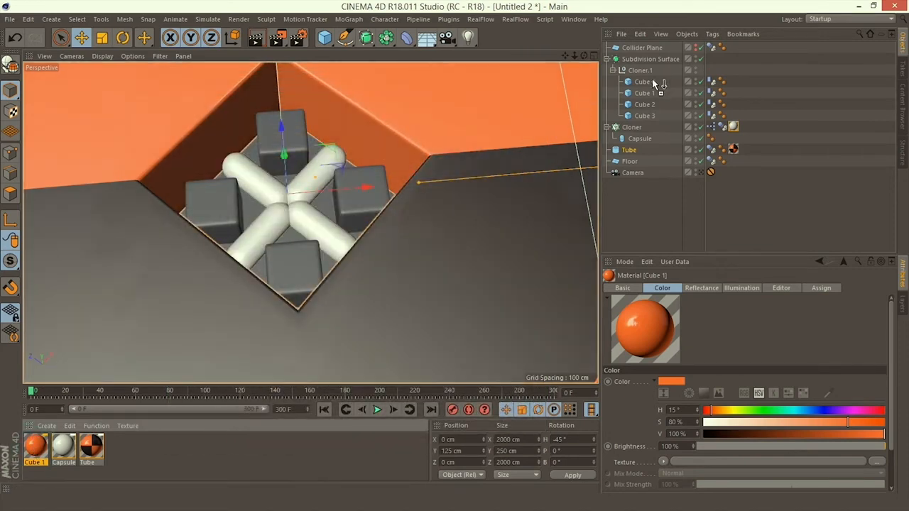
Step: Apply the Cube 1 material to the Cube 0 and Cube 2 objects
left_click_drag(654, 83, 652, 82)
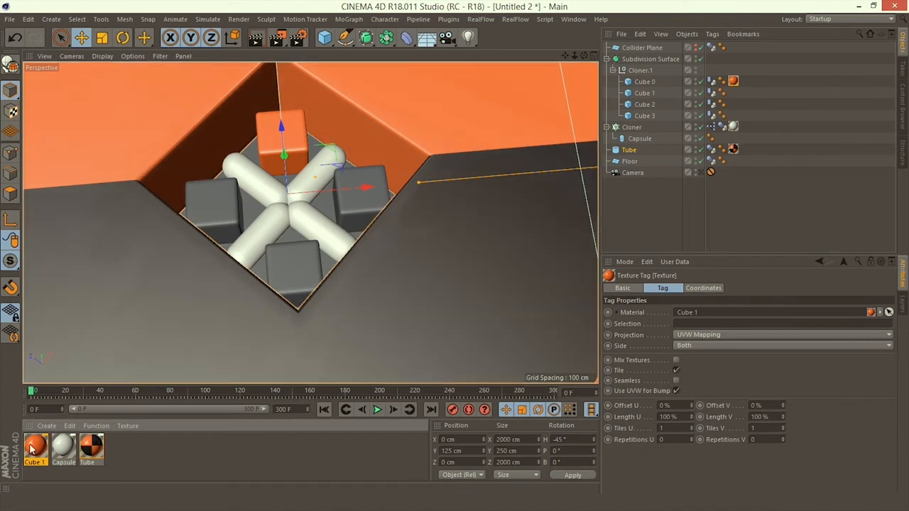
left_click_drag(32, 449, 712, 72)
left_click_drag(647, 103, 646, 104)
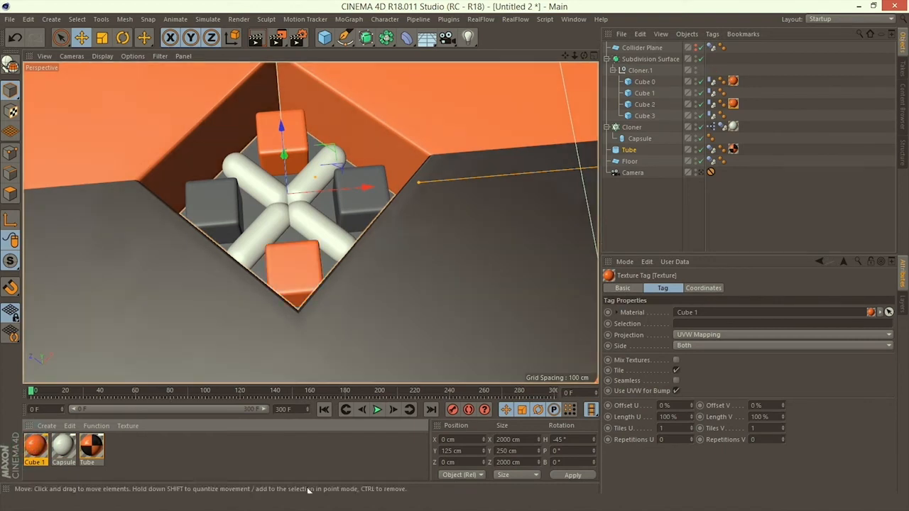
Step: Create another material, open it for editing and name it Cube 2
double_click(148, 448)
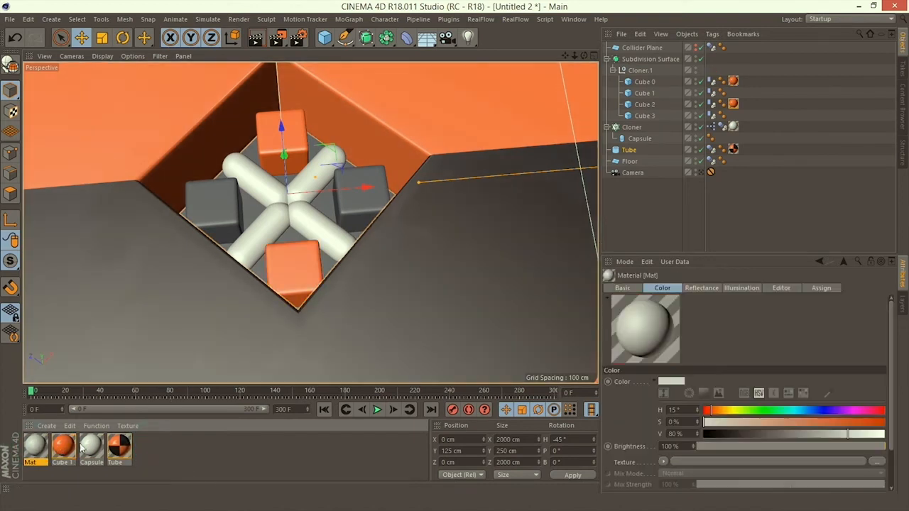
double_click(35, 447)
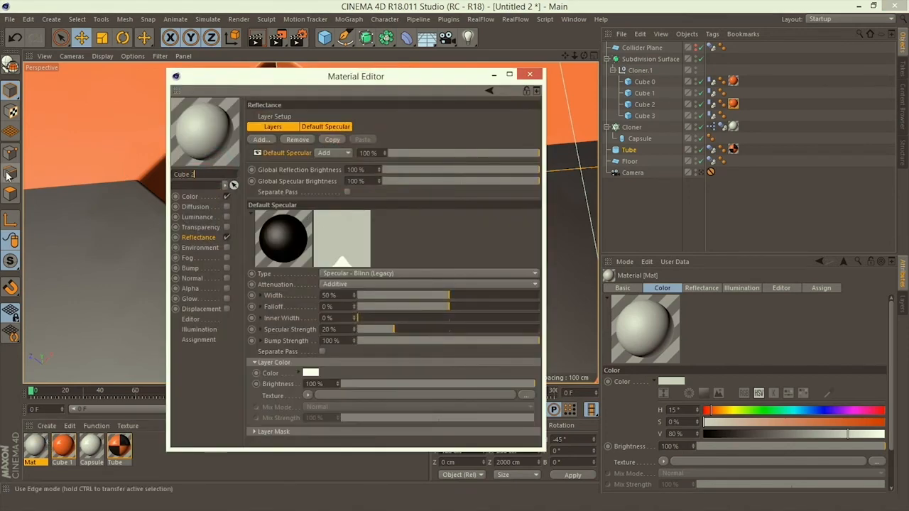
type("Cube 2")
key("Return")
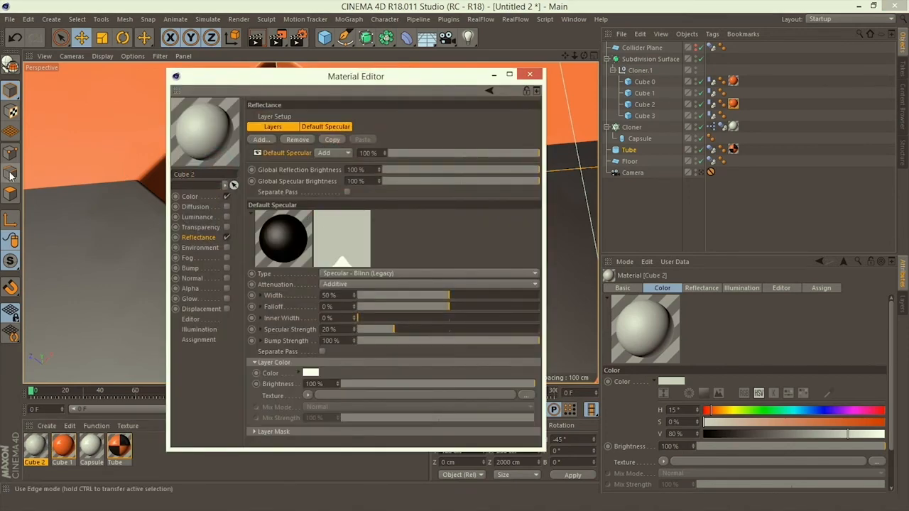
Step: Set the Cube 2 material's color to hue 0°, saturation 0% and value 20%
left_click(190, 196)
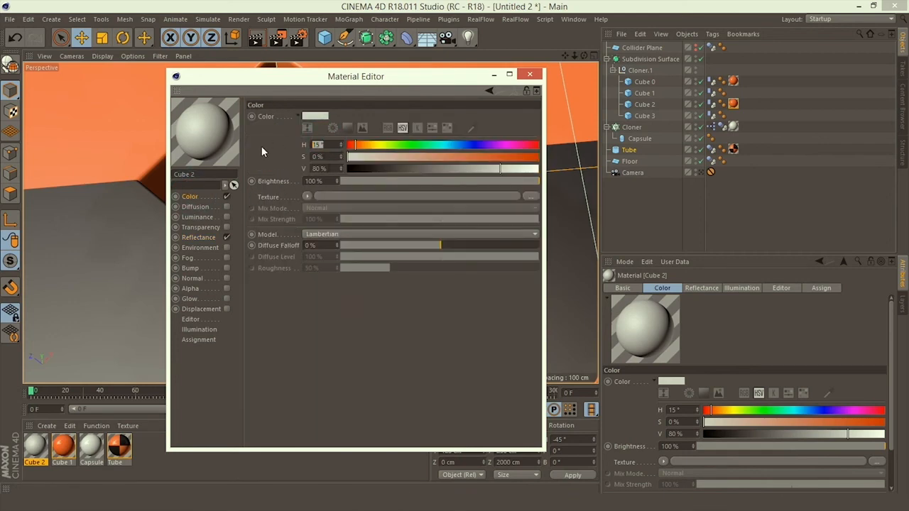
key("BackSpace")
key("BackSpace")
type("0")
key("Tab")
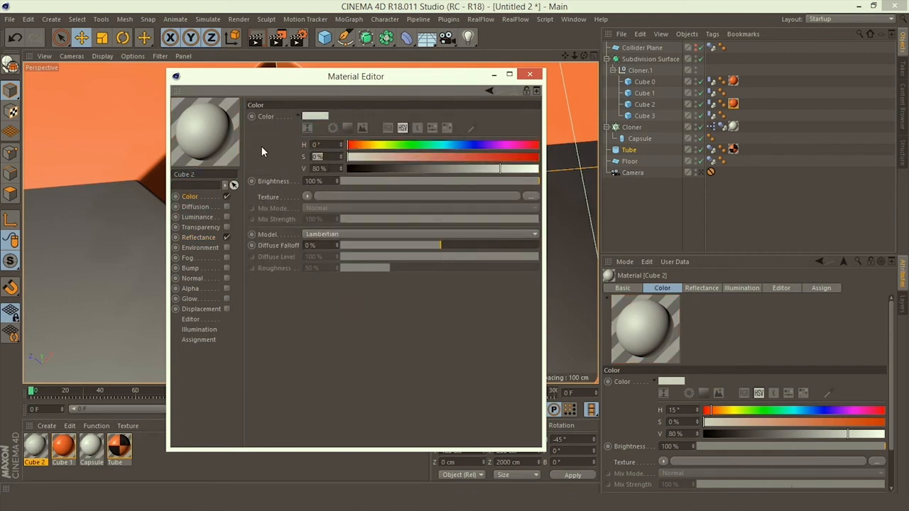
type("0")
key("Tab")
type("20")
key("Return")
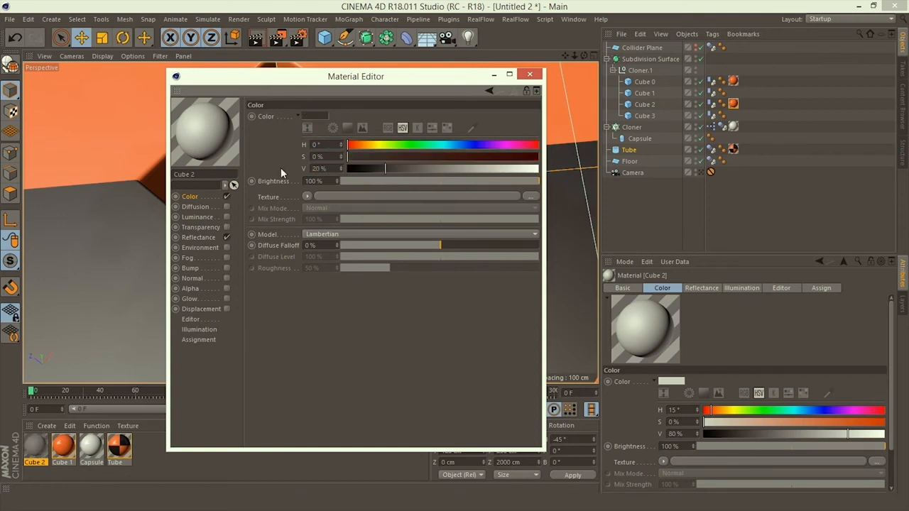
Step: Add a Specular - Blinn (Legacy) layer and a Reflection (Legacy) layer to the Cube 2 material's Reflectance
left_click(199, 238)
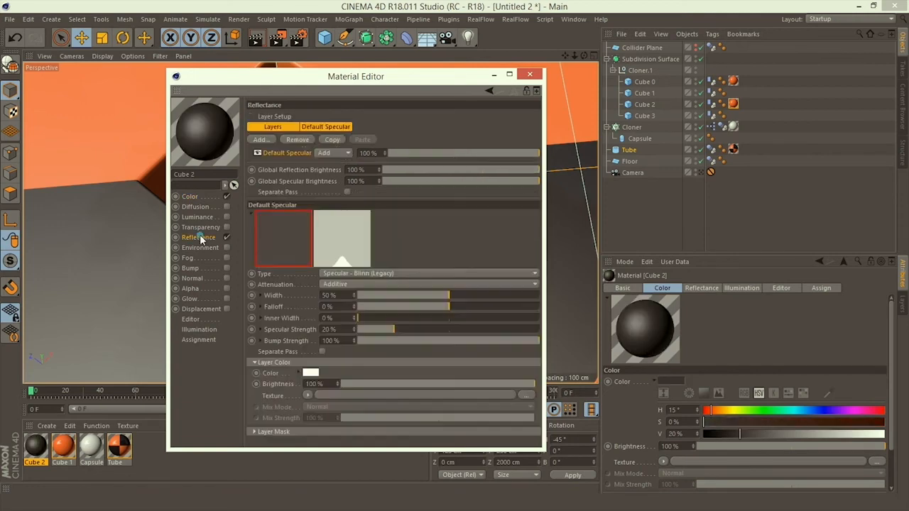
left_click(262, 140)
left_click(316, 260)
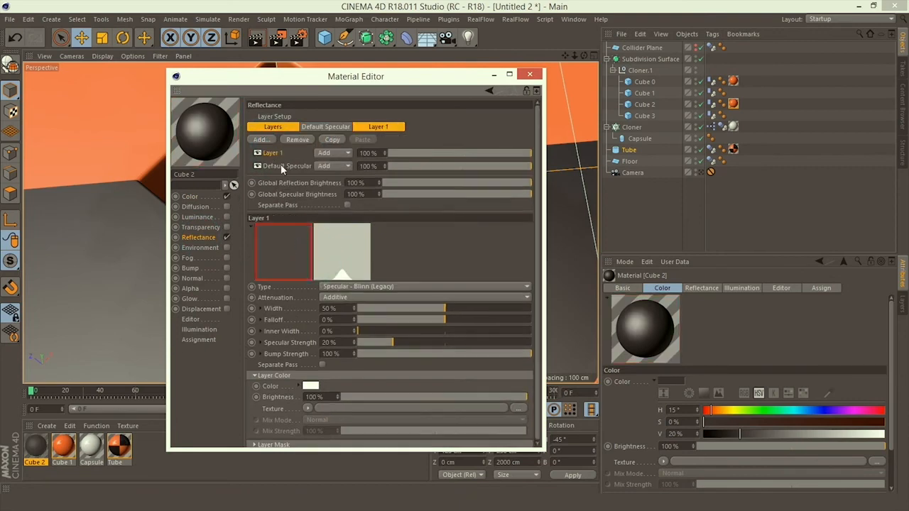
left_click(261, 139)
left_click(310, 249)
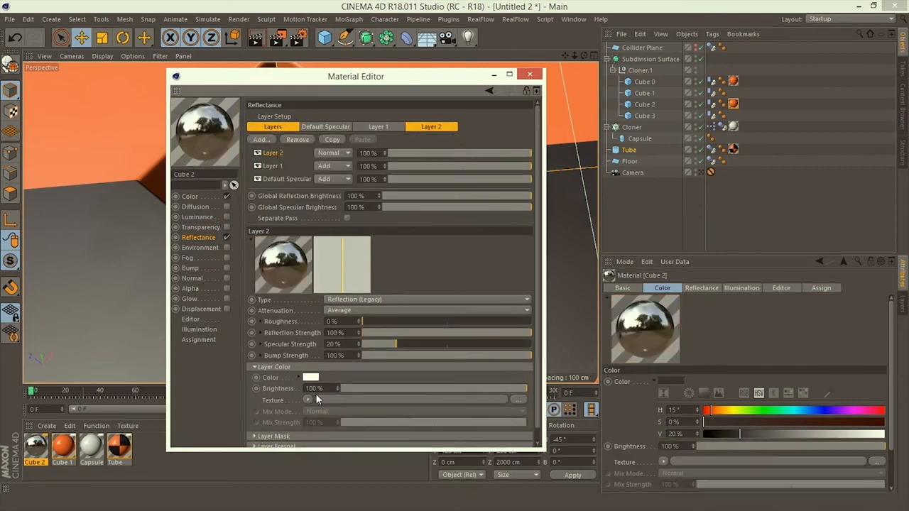
Step: Set the Cube 2 material's reflection layer color brightness to 15% and apply the material to the Cube 1 and Cube 3 objects
left_click(314, 389)
type("15")
key("Return")
left_click(531, 75)
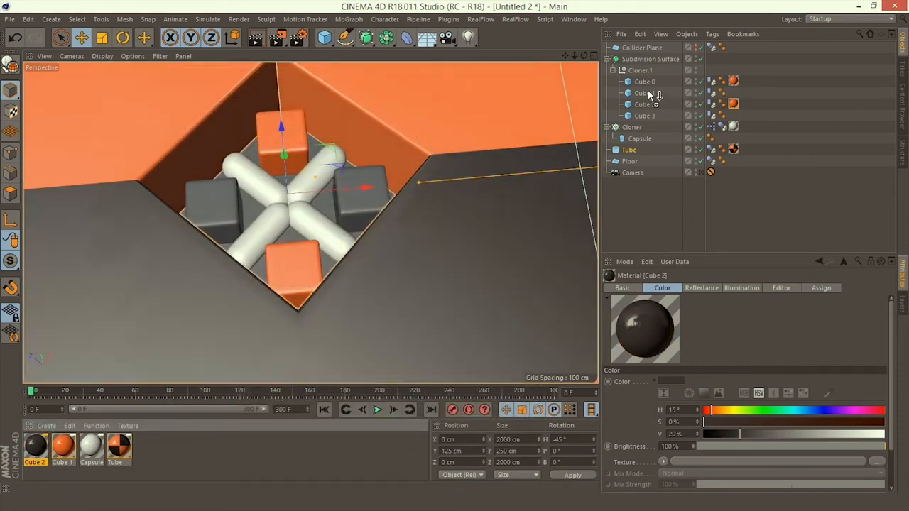
left_click_drag(648, 90, 648, 93)
left_click_drag(35, 454, 644, 112)
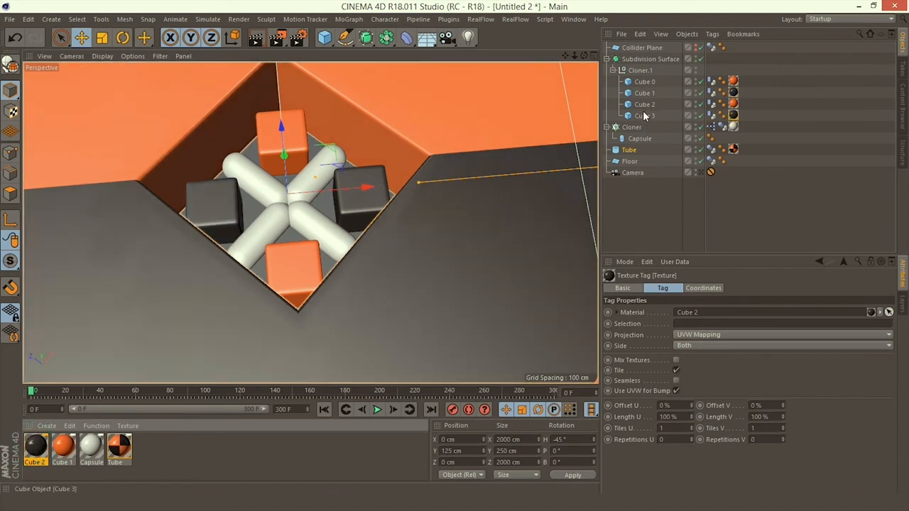
Step: Create another material, open it for editing and name it Floor
left_click(158, 453)
double_click(35, 446)
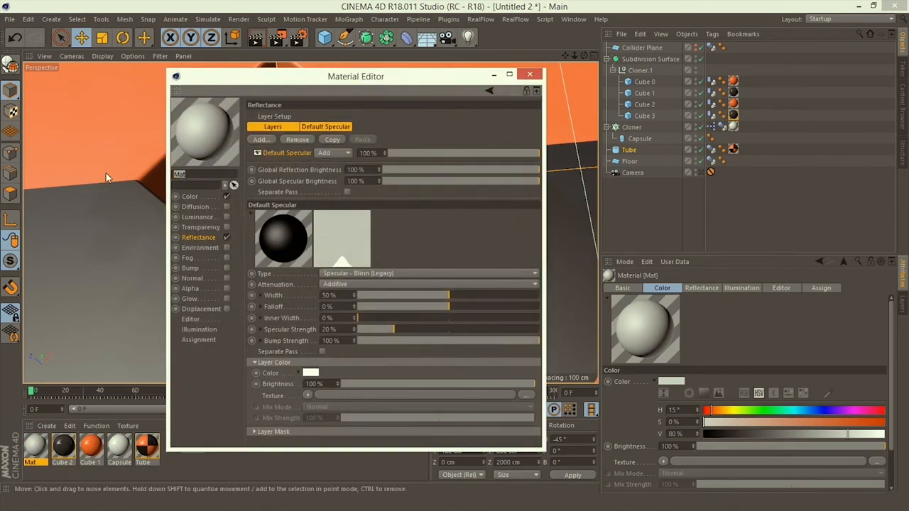
type("Floor")
key("Return")
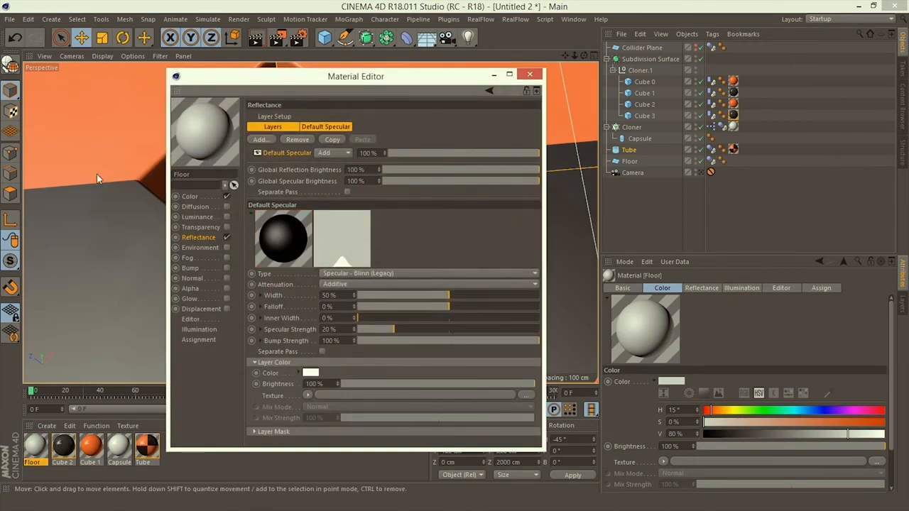
Step: Set the Floor material's color to hue 15°, saturation 30% and value 100%
left_click(189, 197)
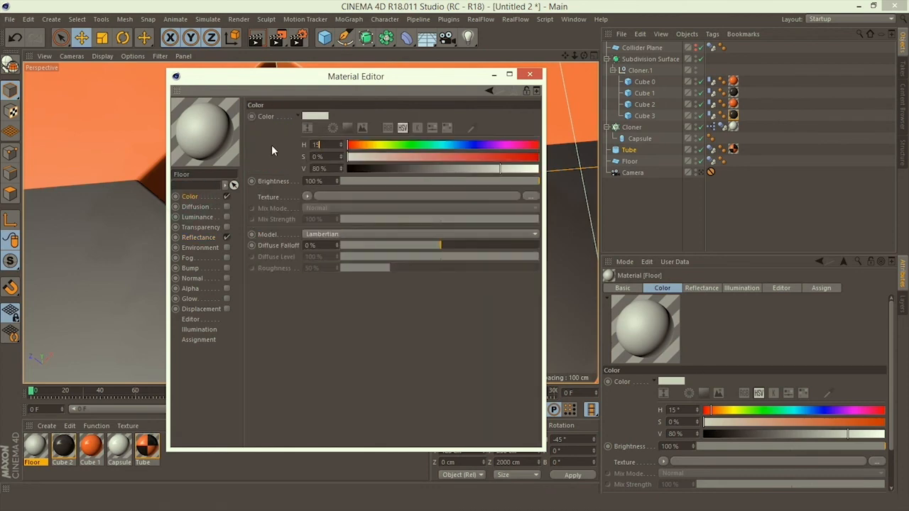
key("Tab")
type("30")
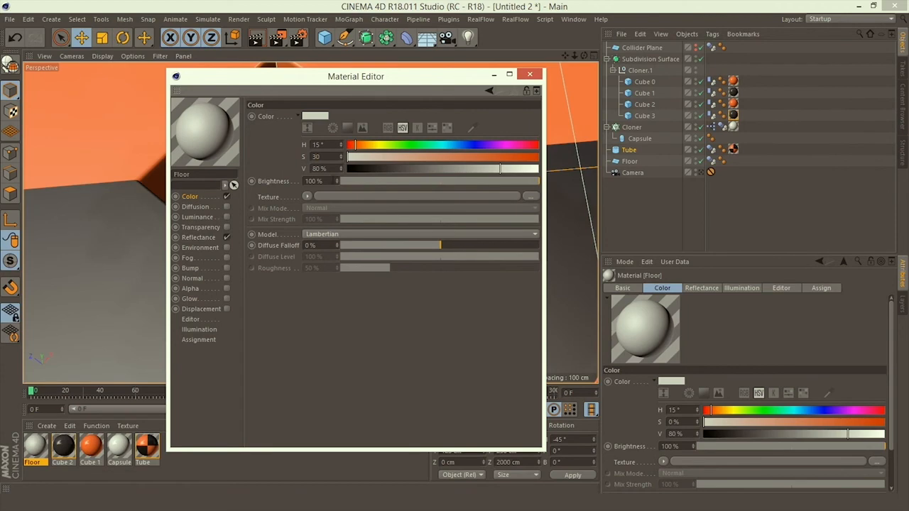
key("Tab")
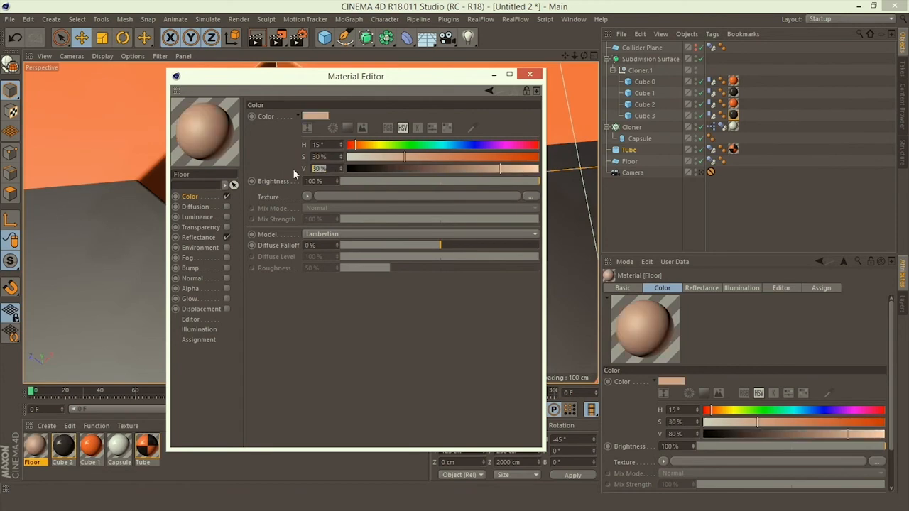
type("100")
key("Return")
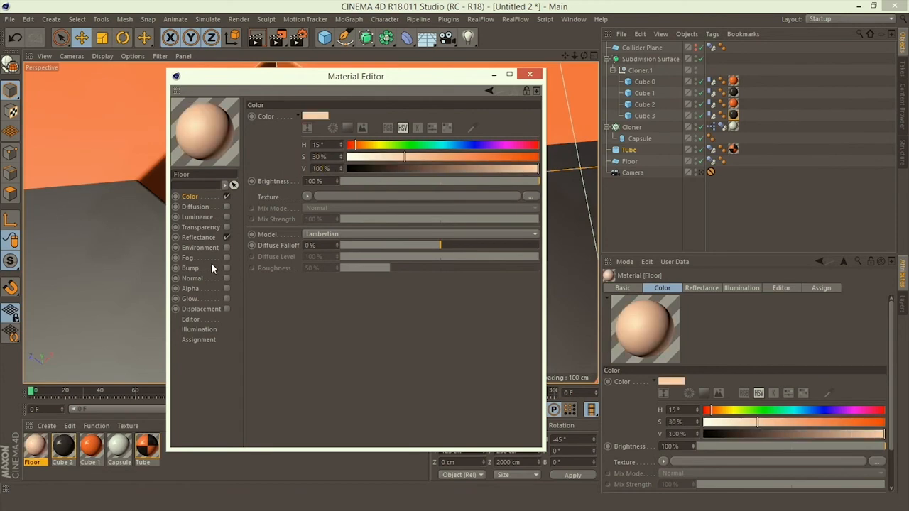
Step: Add a Specular - Blinn (Legacy) layer and a Reflection (Legacy) layer to the Floor material's Reflectance
left_click(196, 238)
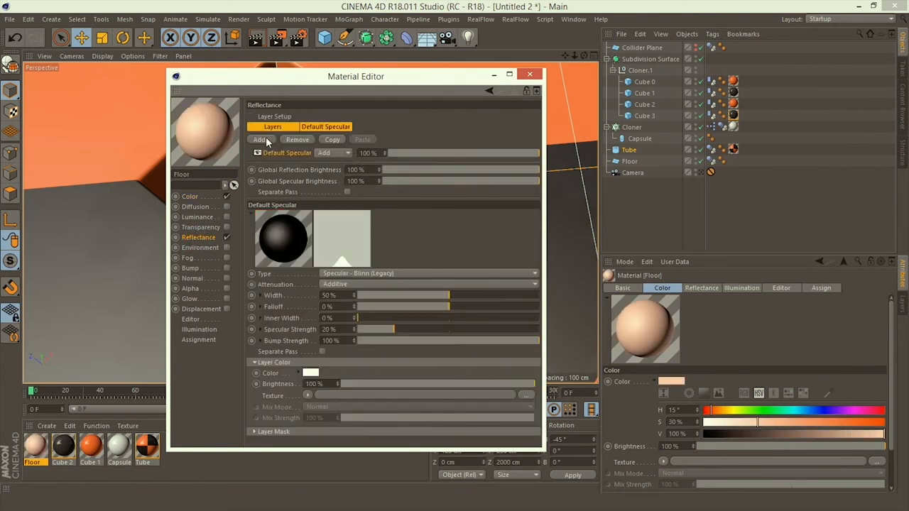
left_click(262, 139)
left_click(317, 260)
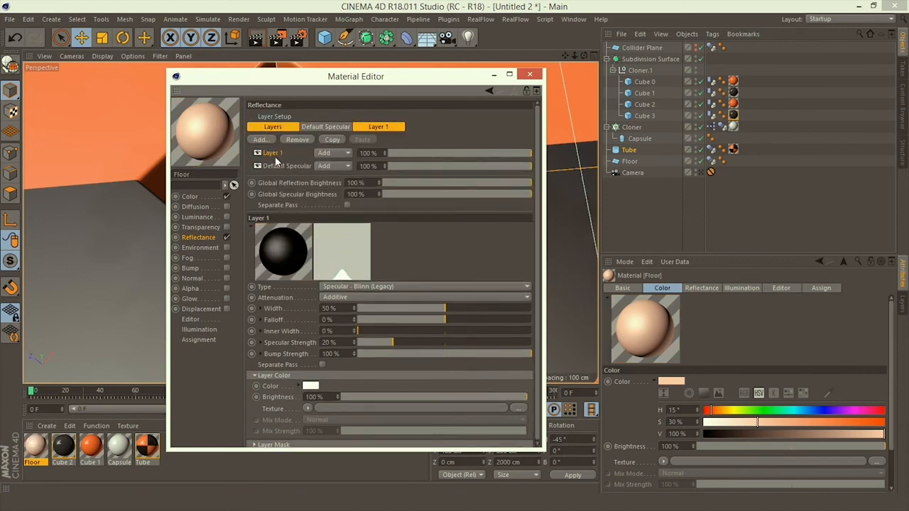
left_click(261, 139)
left_click(312, 248)
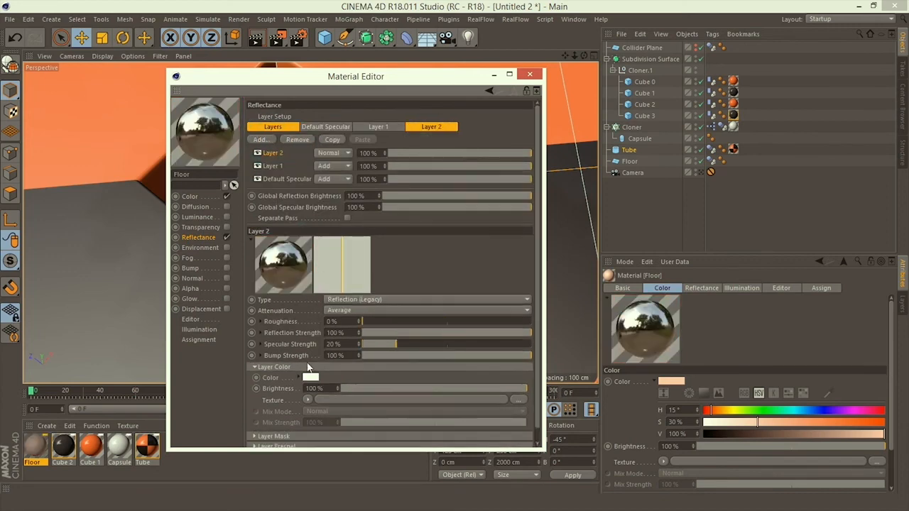
Step: Set the Floor material's reflection layer color brightness to 15% and apply the material to the Floor object
left_click_drag(323, 388, 265, 391)
type("15")
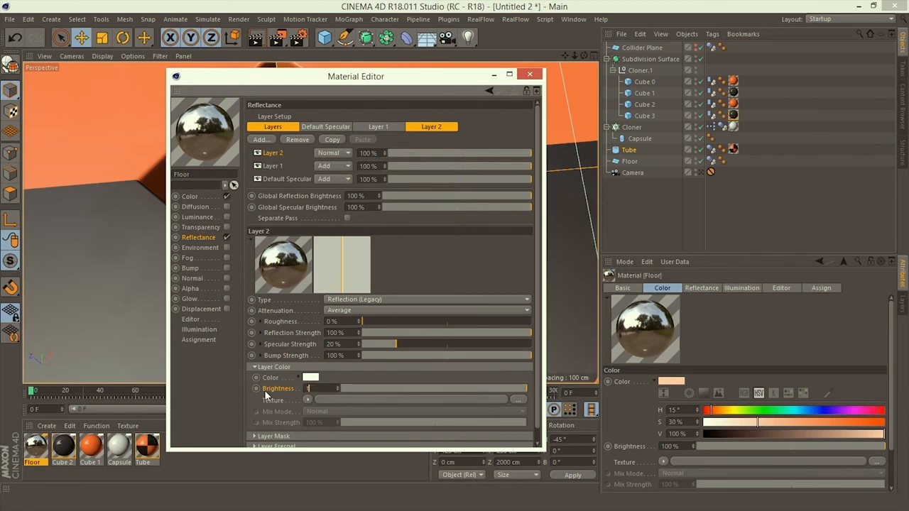
key("Return")
left_click(530, 74)
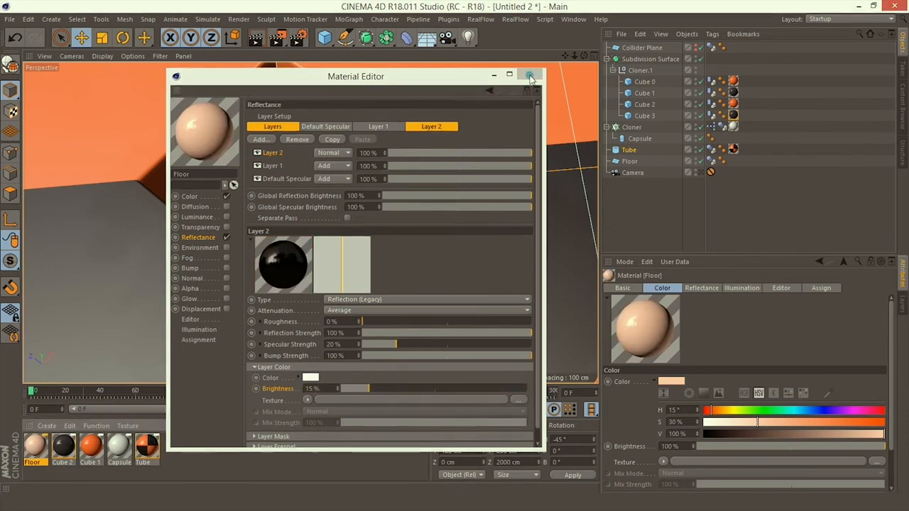
left_click_drag(691, 69, 631, 164)
Step: Look through the scene camera and add a Physical Sky, placed at the end of the object list below Camera
left_click(700, 173)
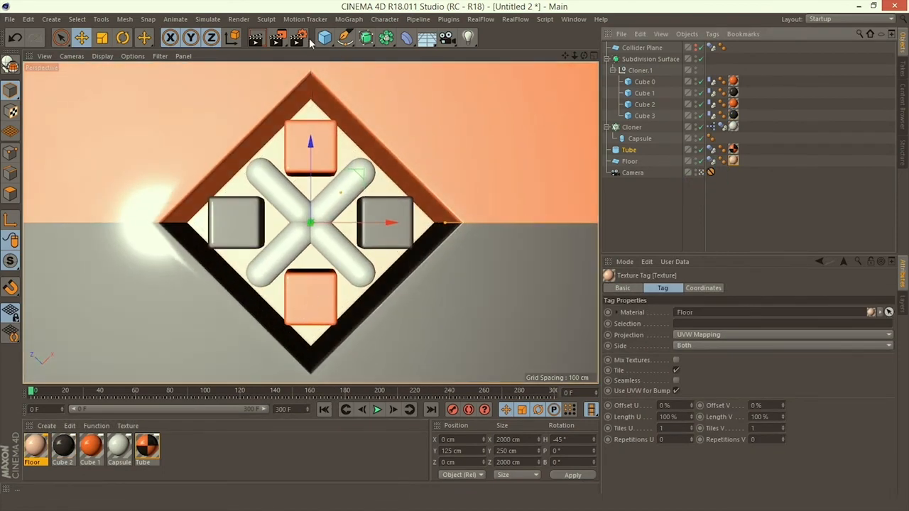
left_click_drag(426, 38, 529, 55)
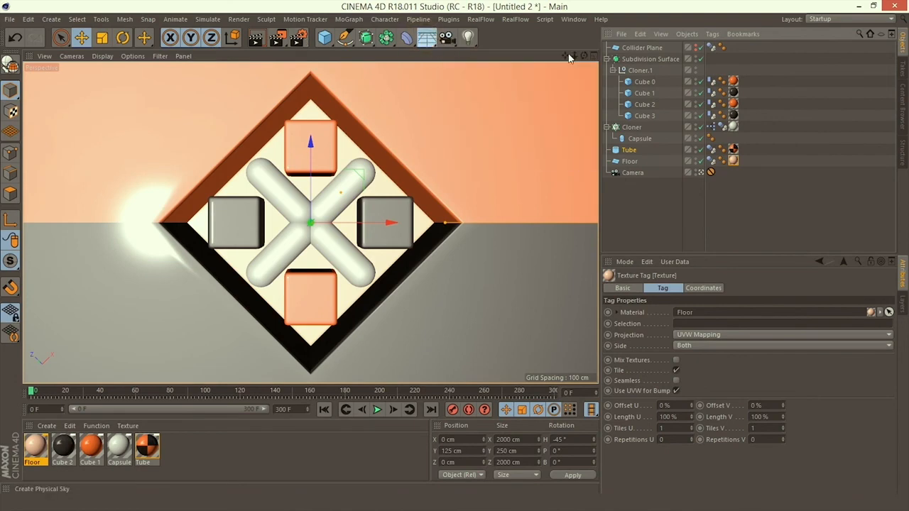
left_click(607, 70)
left_click_drag(632, 52, 645, 129)
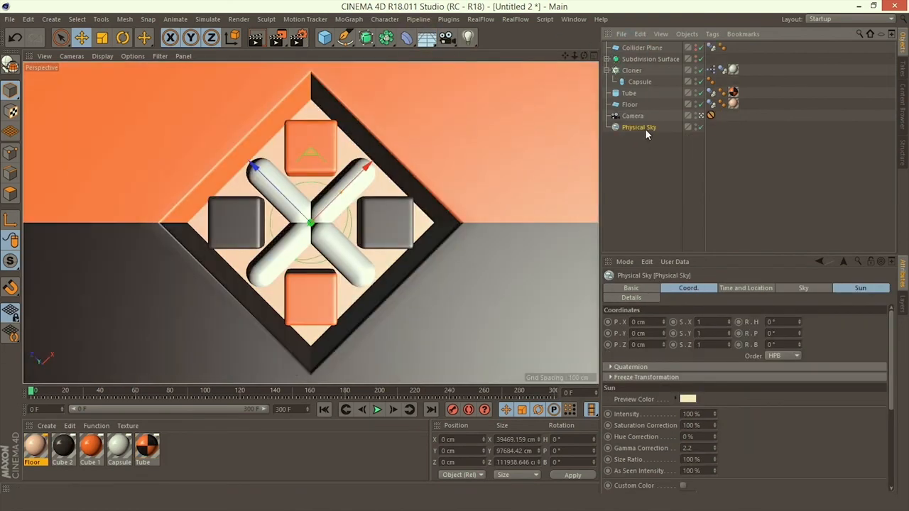
Step: Set the Physical Sky's sun shadow density to 30% and change the brightness value of its shadow color
left_click(861, 289)
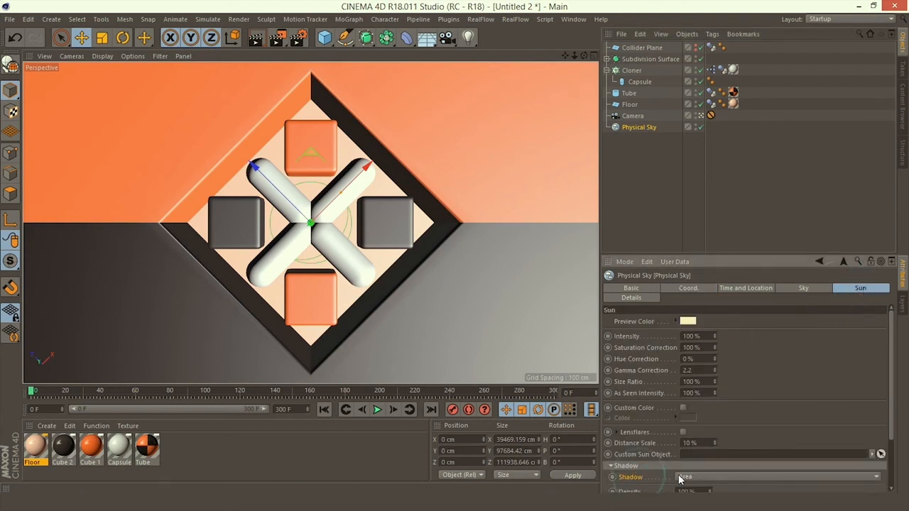
scroll(746, 491, "down", 2)
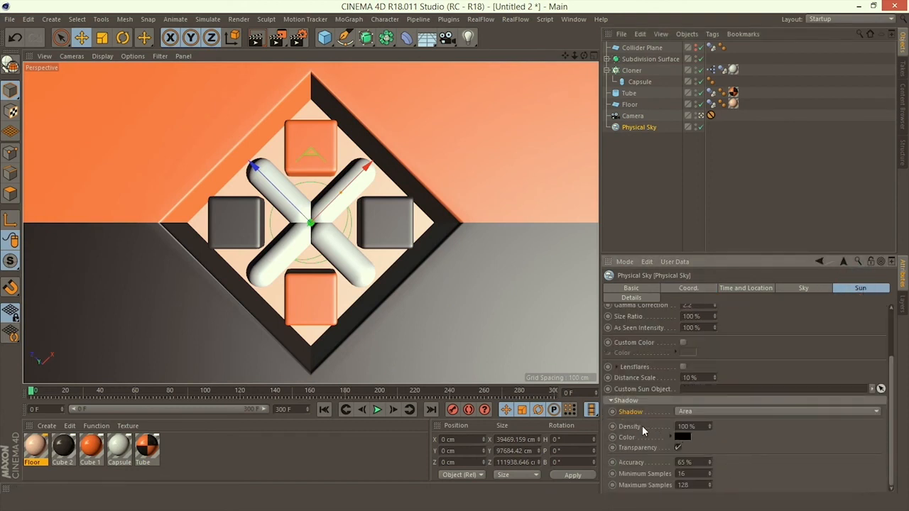
left_click(633, 426)
left_click(686, 426)
type("30")
left_click(682, 437)
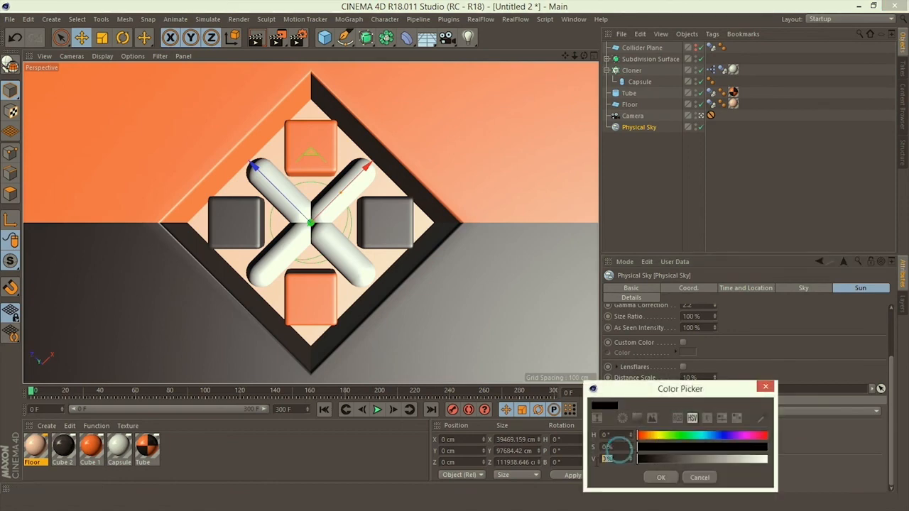
left_click(661, 477)
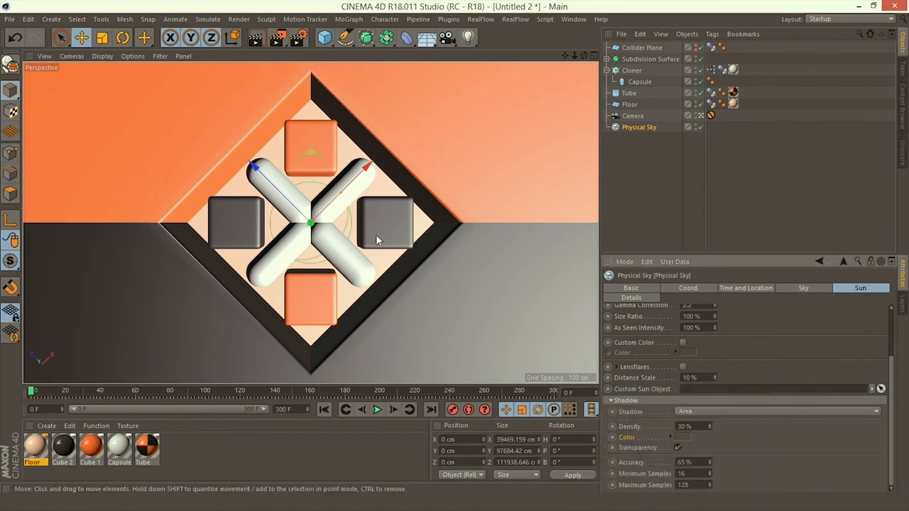
Step: Add an Infinite Light to the scene and set its pitch rotation to 12°
left_click(469, 40)
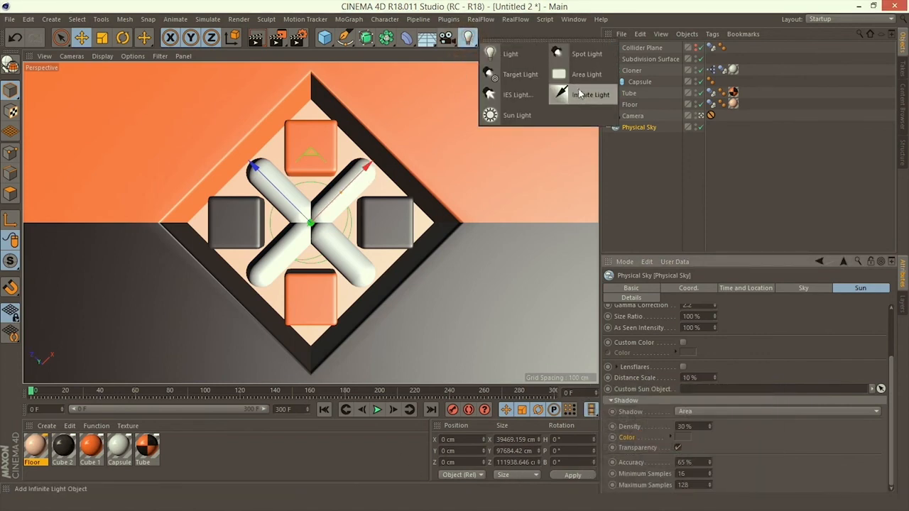
left_click(582, 95)
left_click(632, 49)
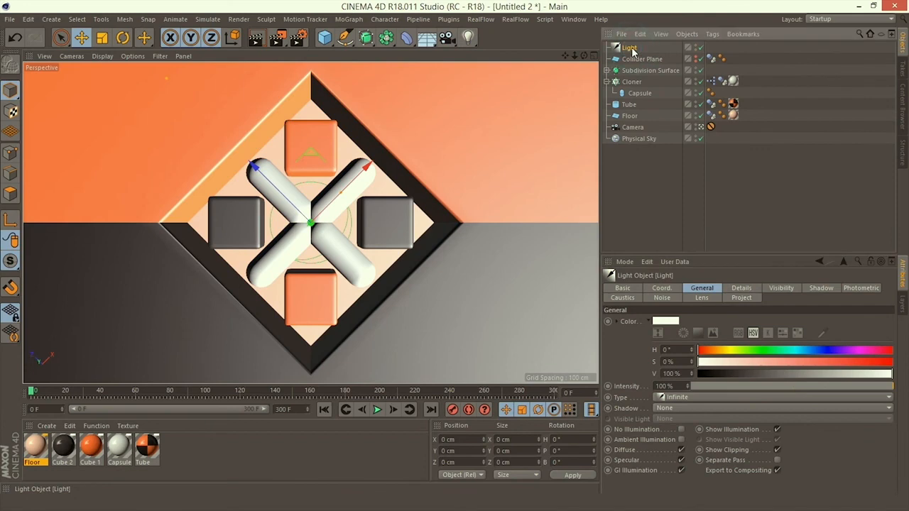
left_click(662, 288)
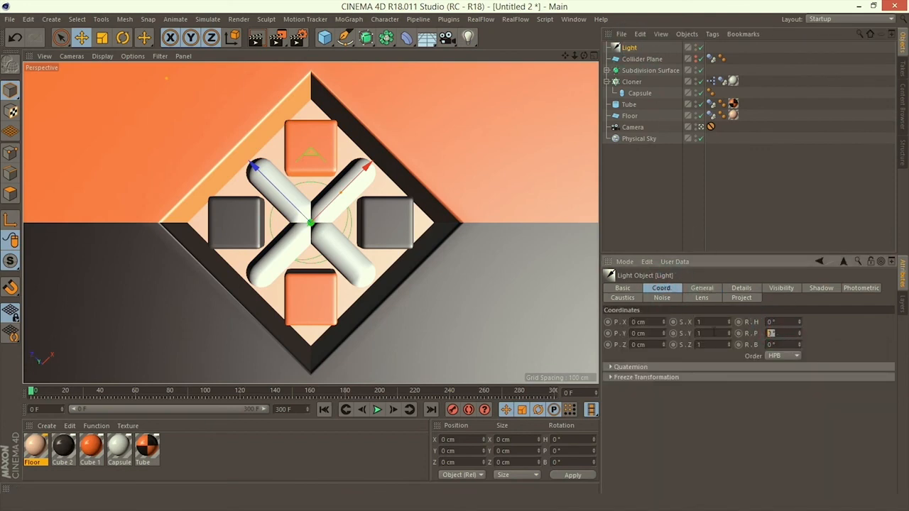
type("12")
key("Return")
left_click(654, 194)
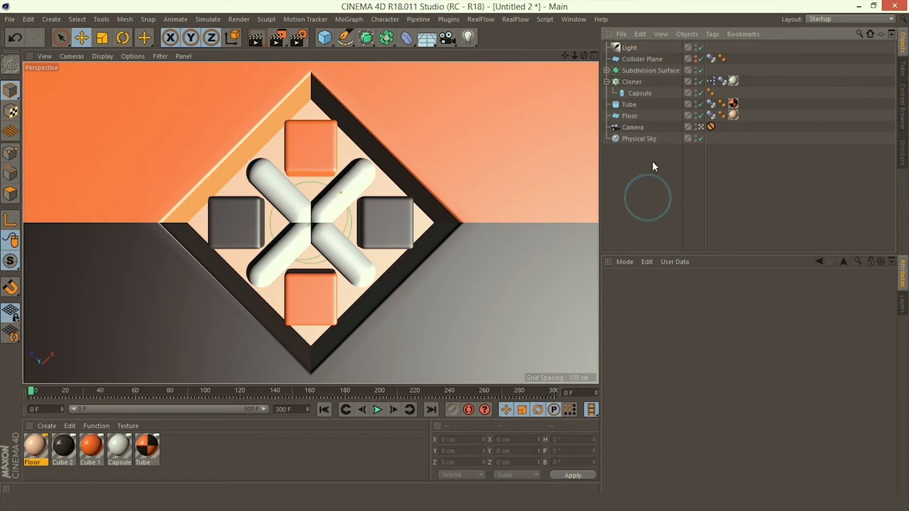
Step: Collapse the Cloner hierarchy and add the Ambient Occlusion and Global Illumination effects to the render settings
left_click(607, 81)
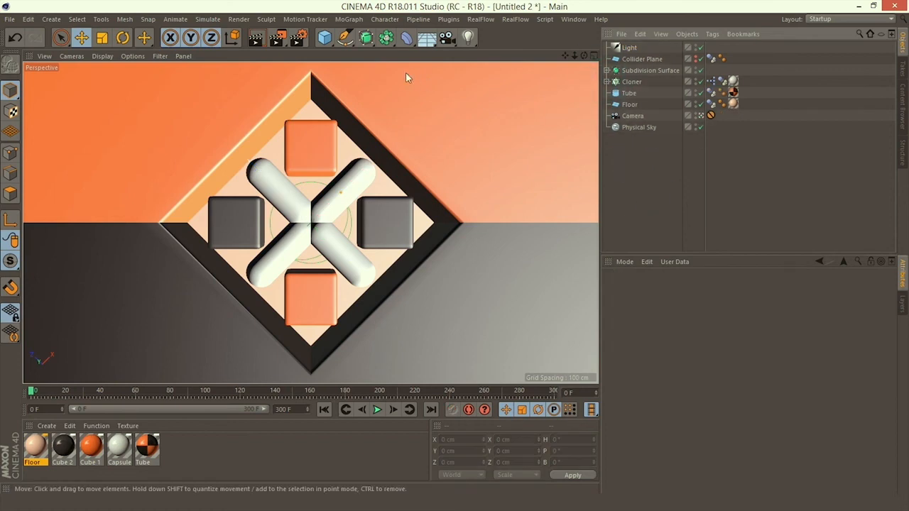
left_click(304, 39)
left_click(88, 210)
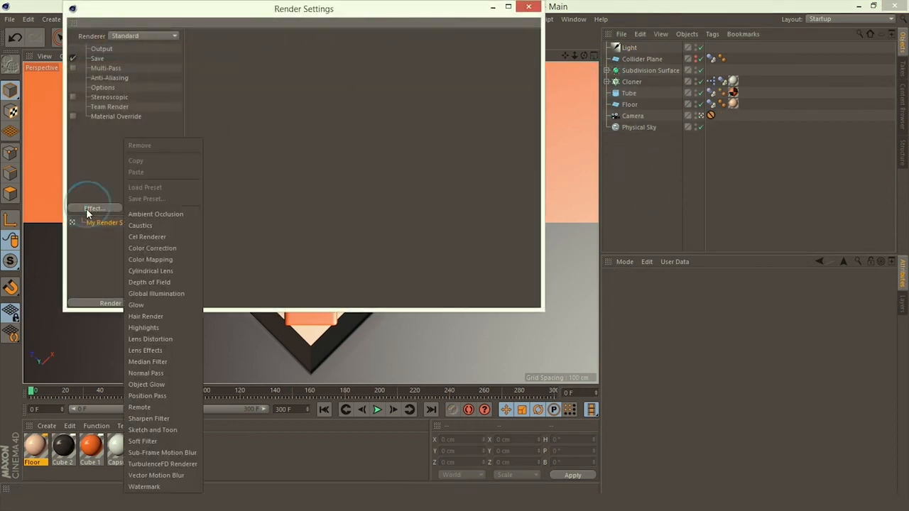
left_click(136, 215)
left_click(93, 208)
left_click(154, 246)
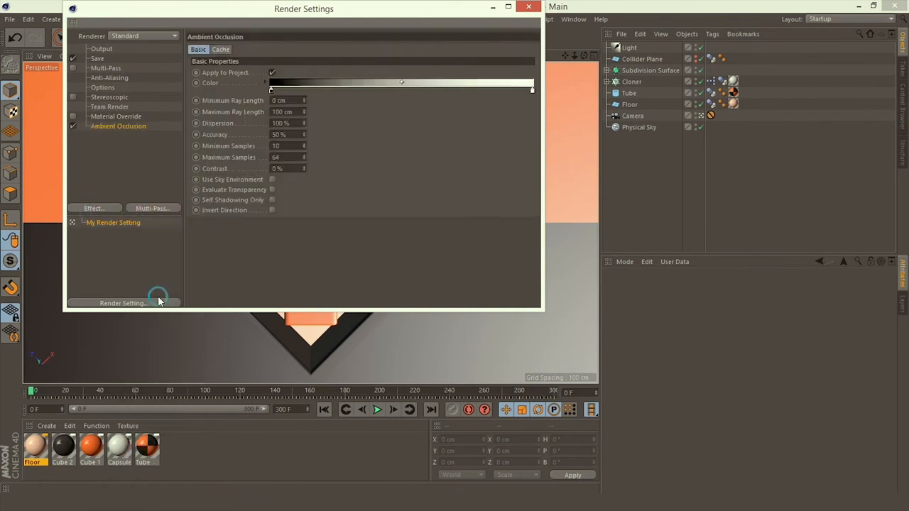
left_click(528, 6)
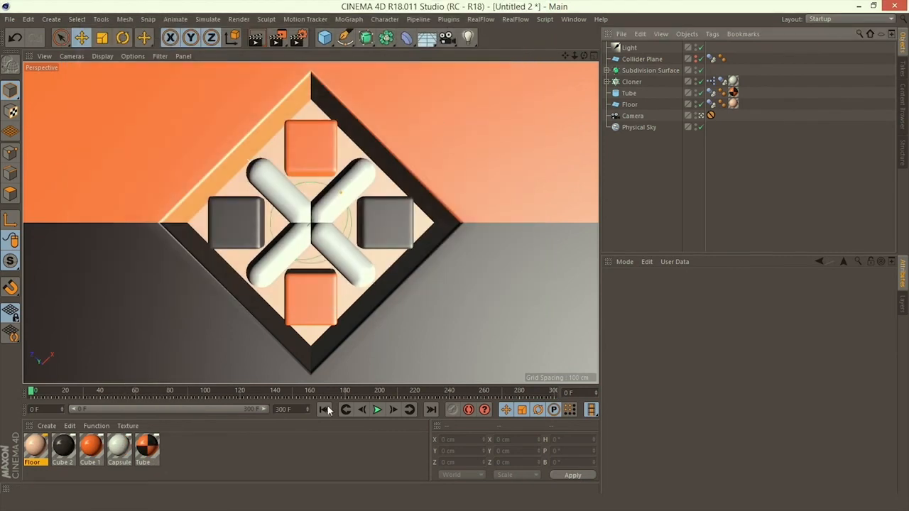
Step: Play the animation forward to frame 15 and render a preview of the camera view
left_click(378, 410)
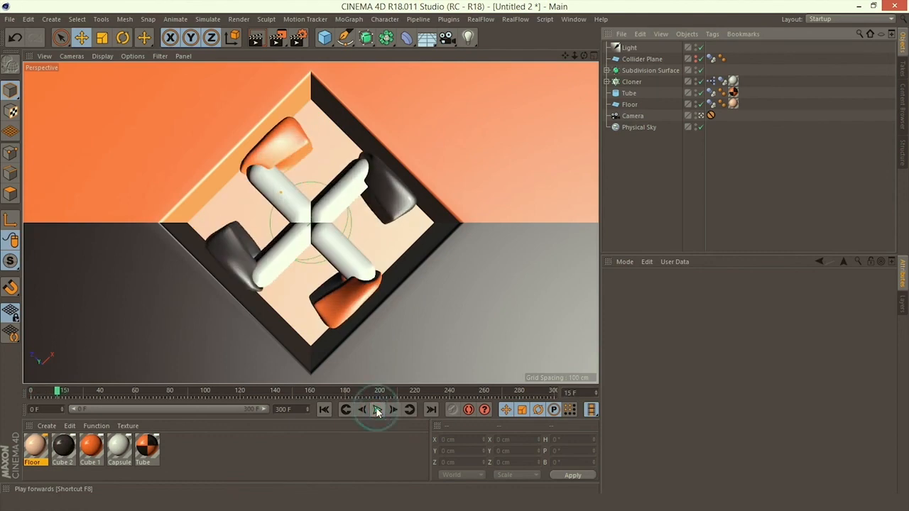
key("ctrl+r")
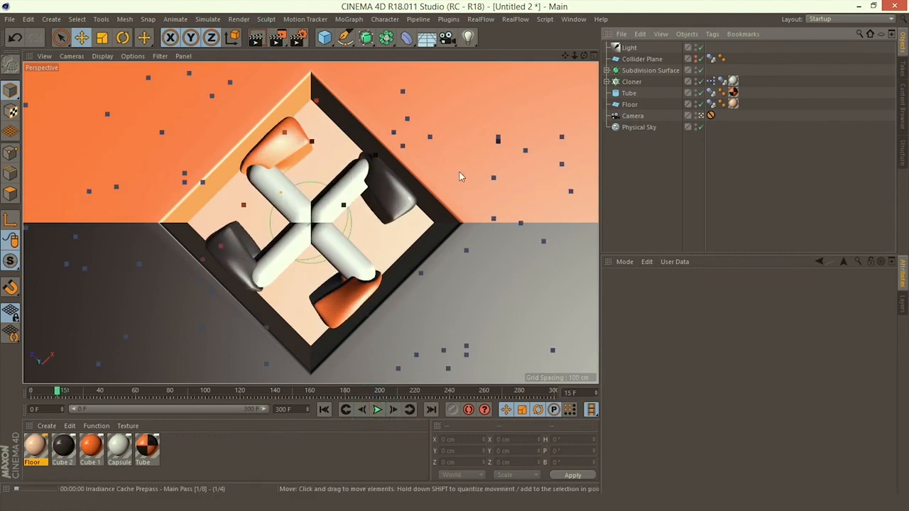